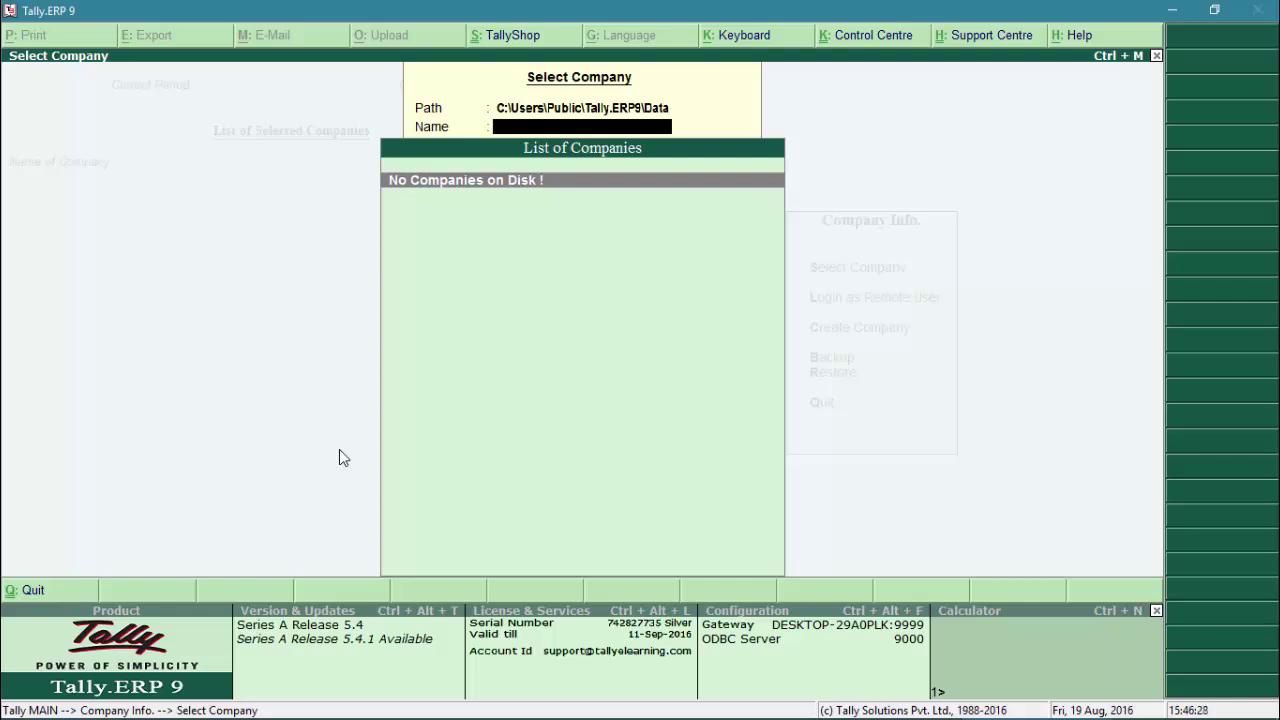
# Load the company Billwise Detail from the data path e:\data
pyautogui.press('BackSpace')
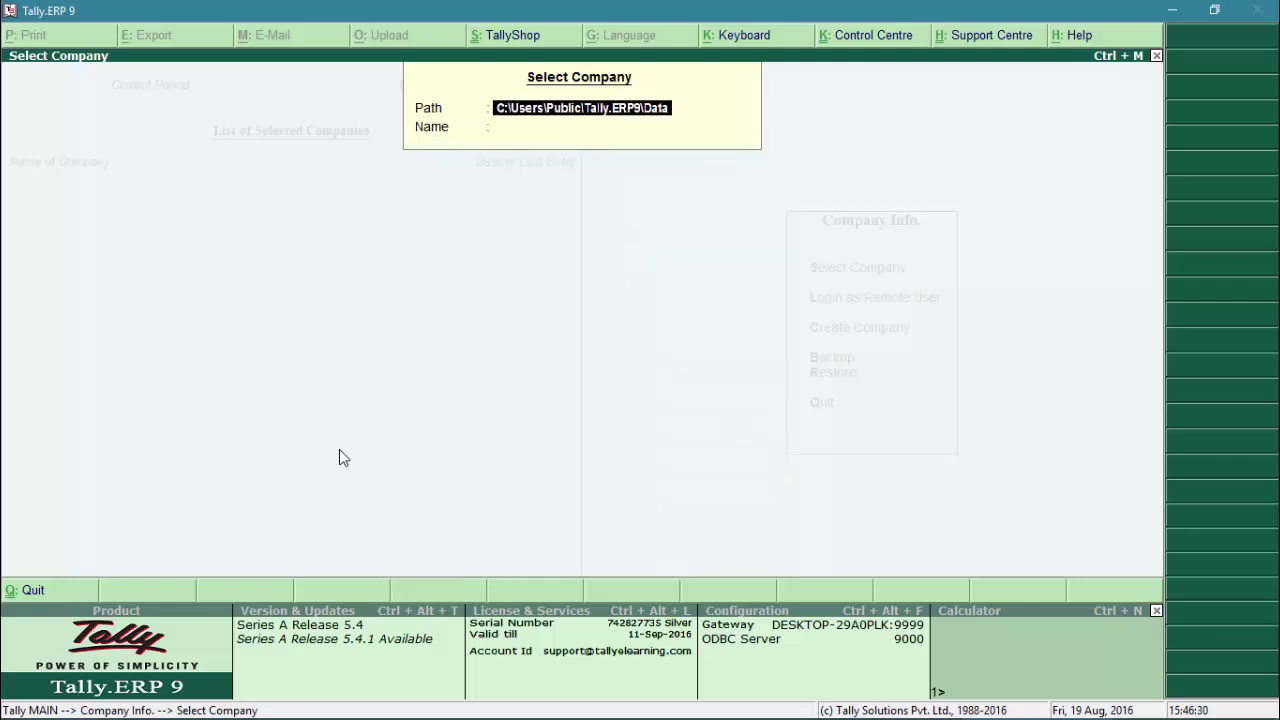
pyautogui.write('e:')
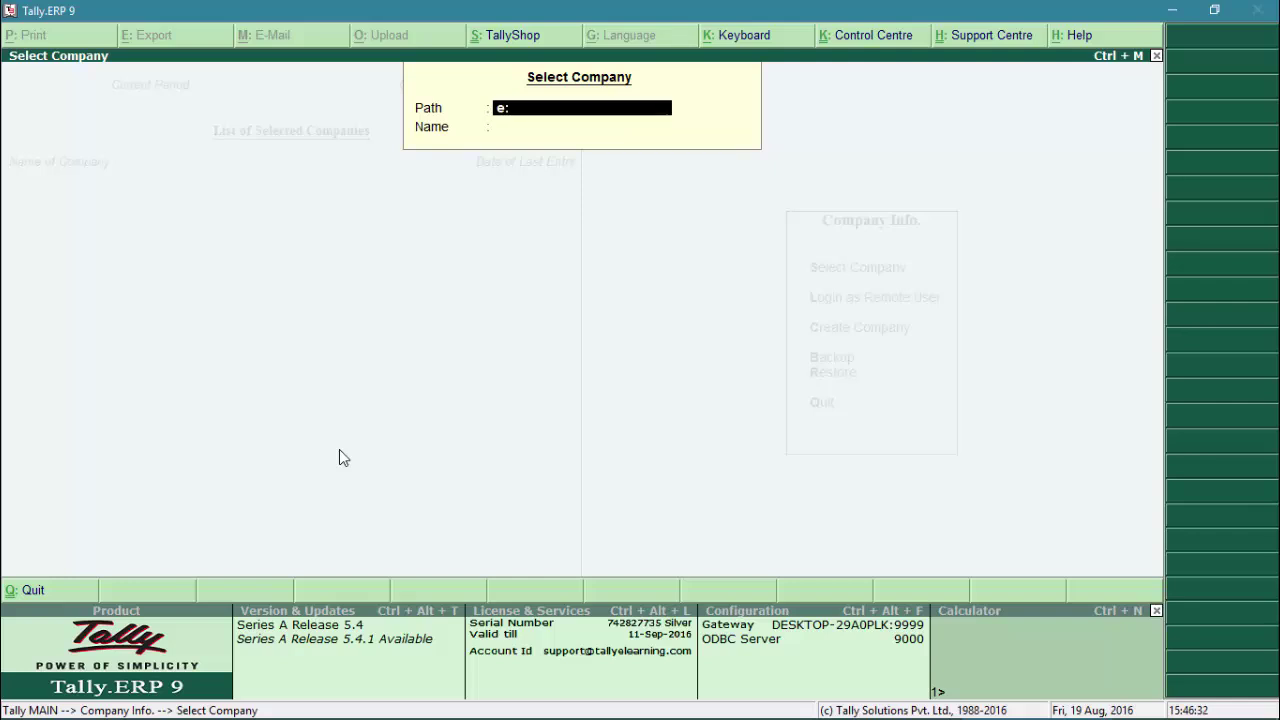
pyautogui.write('\\data')
pyautogui.press('Return')
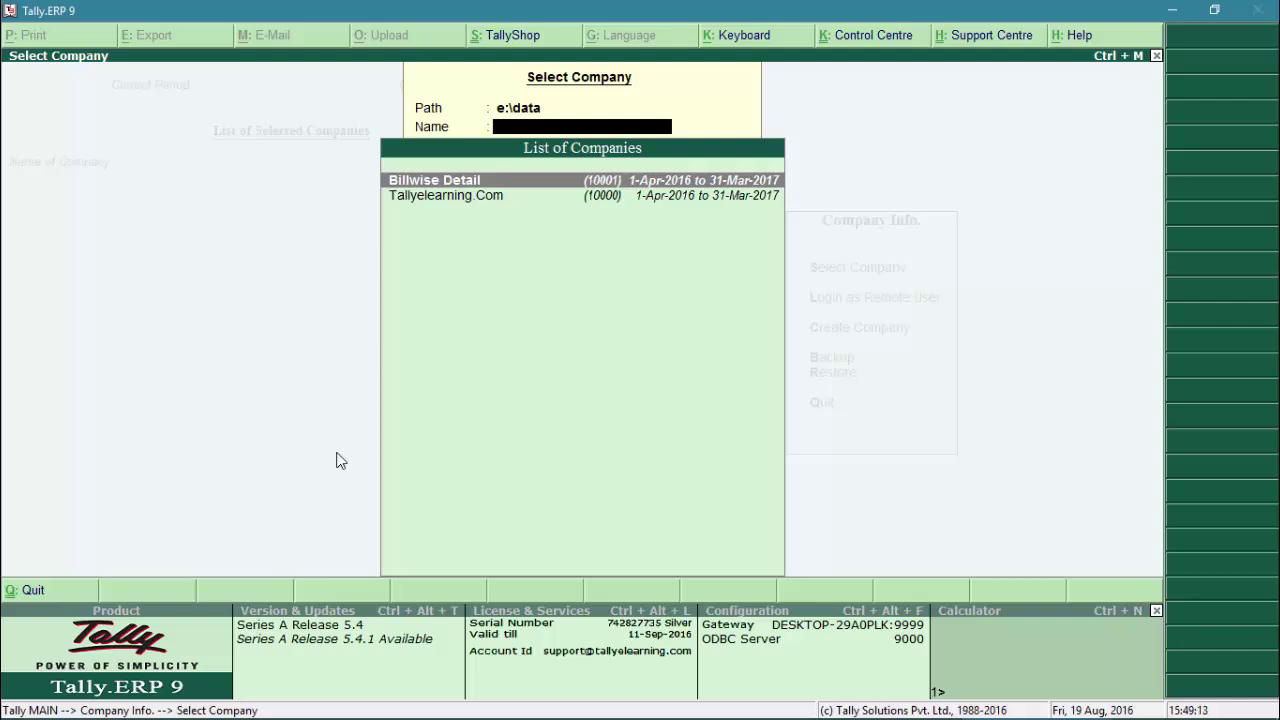
pyautogui.press('Return')
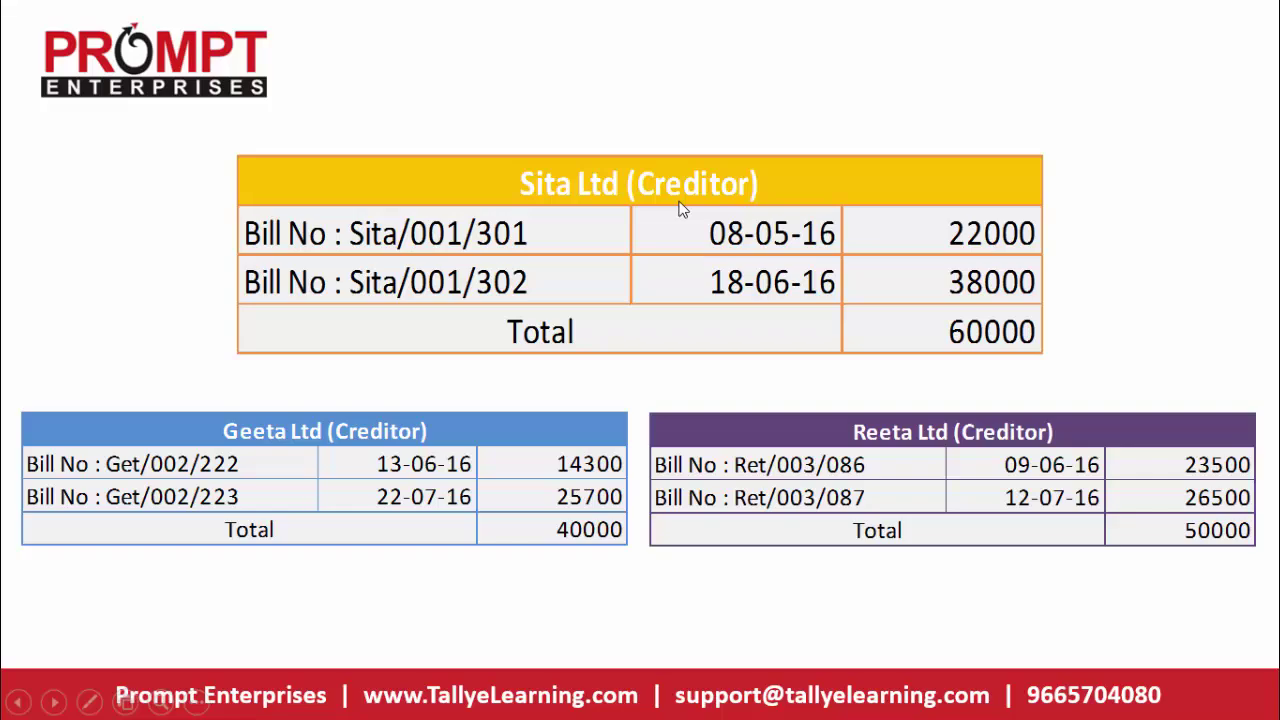
pyautogui.hotkey('alt', 'Tab')
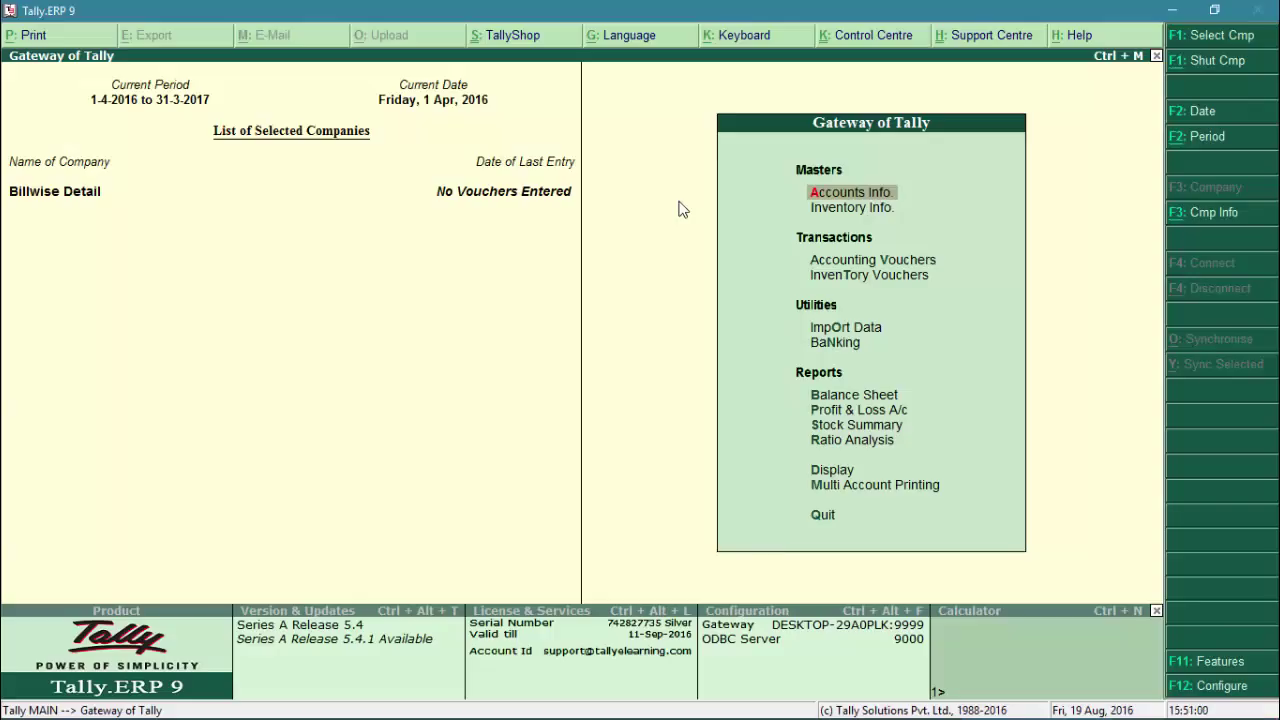
pyautogui.press('Return')
pyautogui.press('Down')
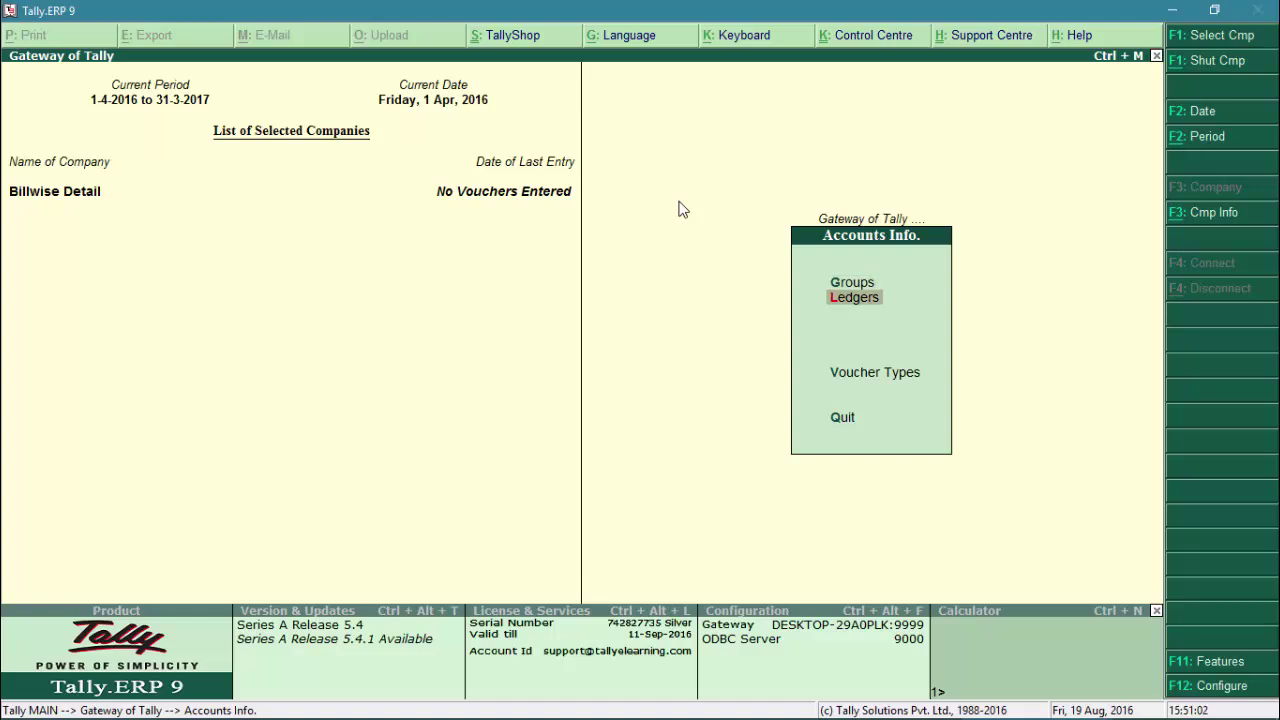
pyautogui.press('Return')
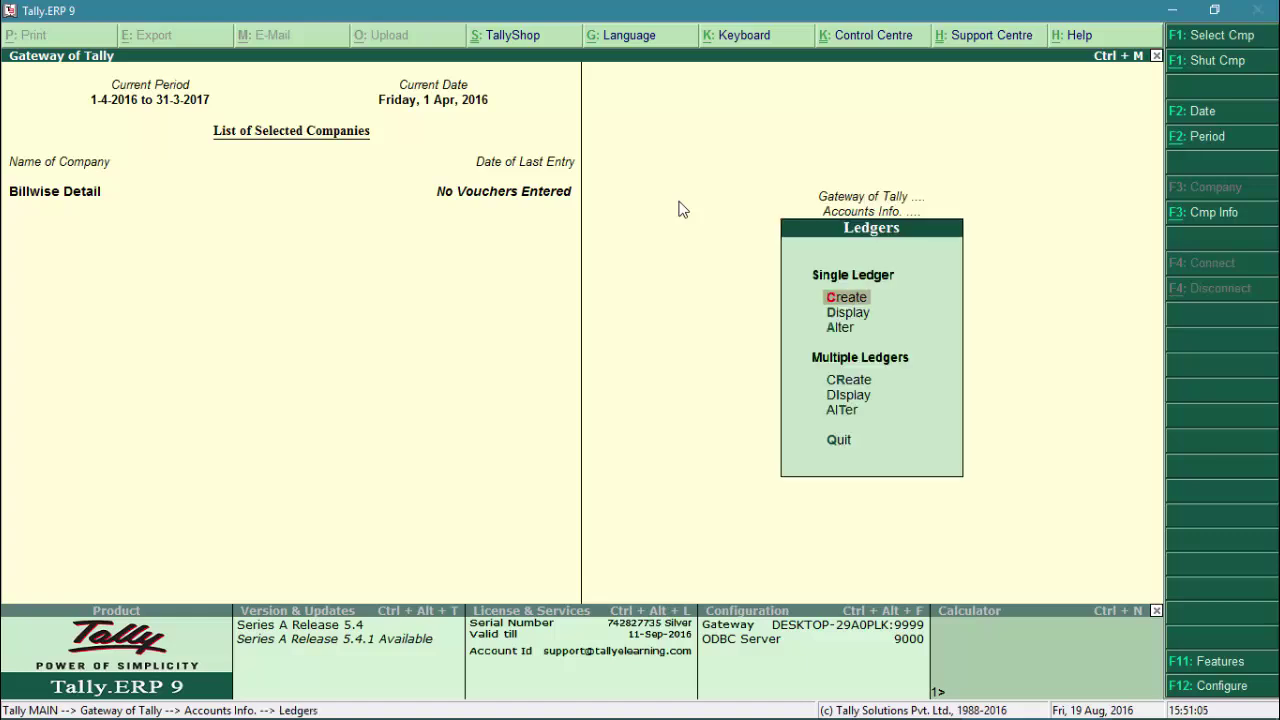
pyautogui.press('Return')
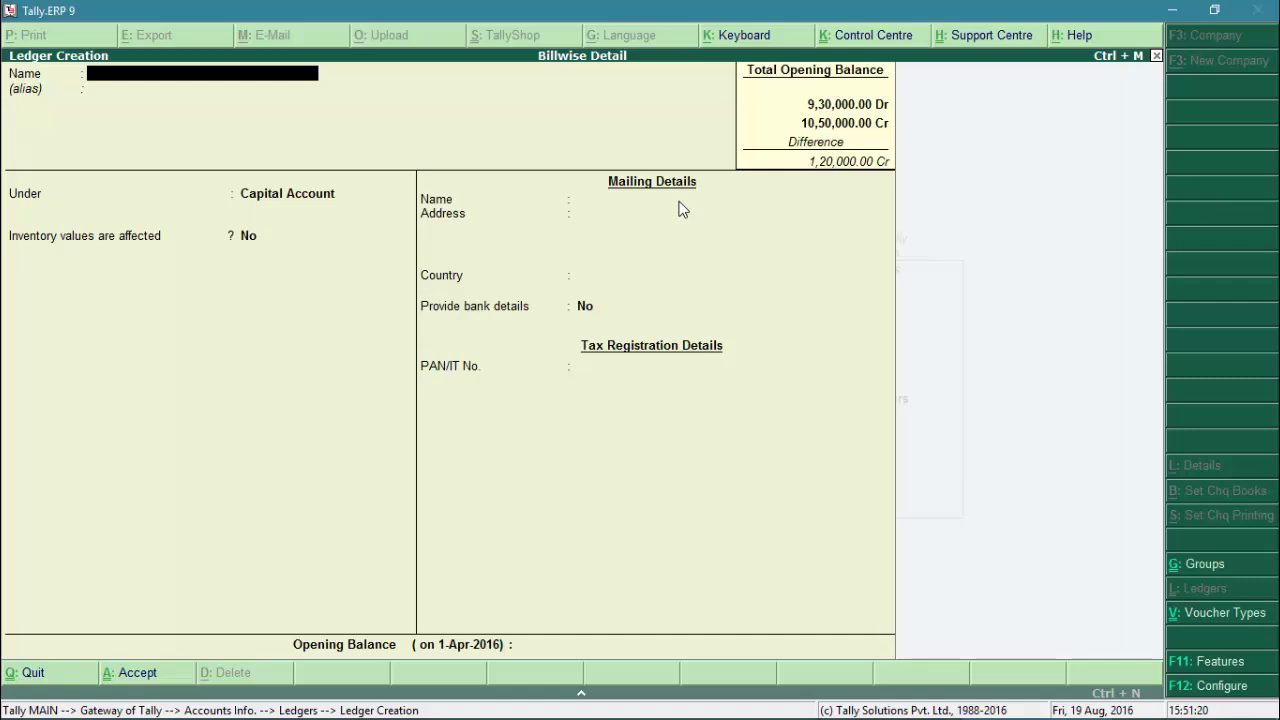
pyautogui.write('Sita Ltd')
pyautogui.press('Return')
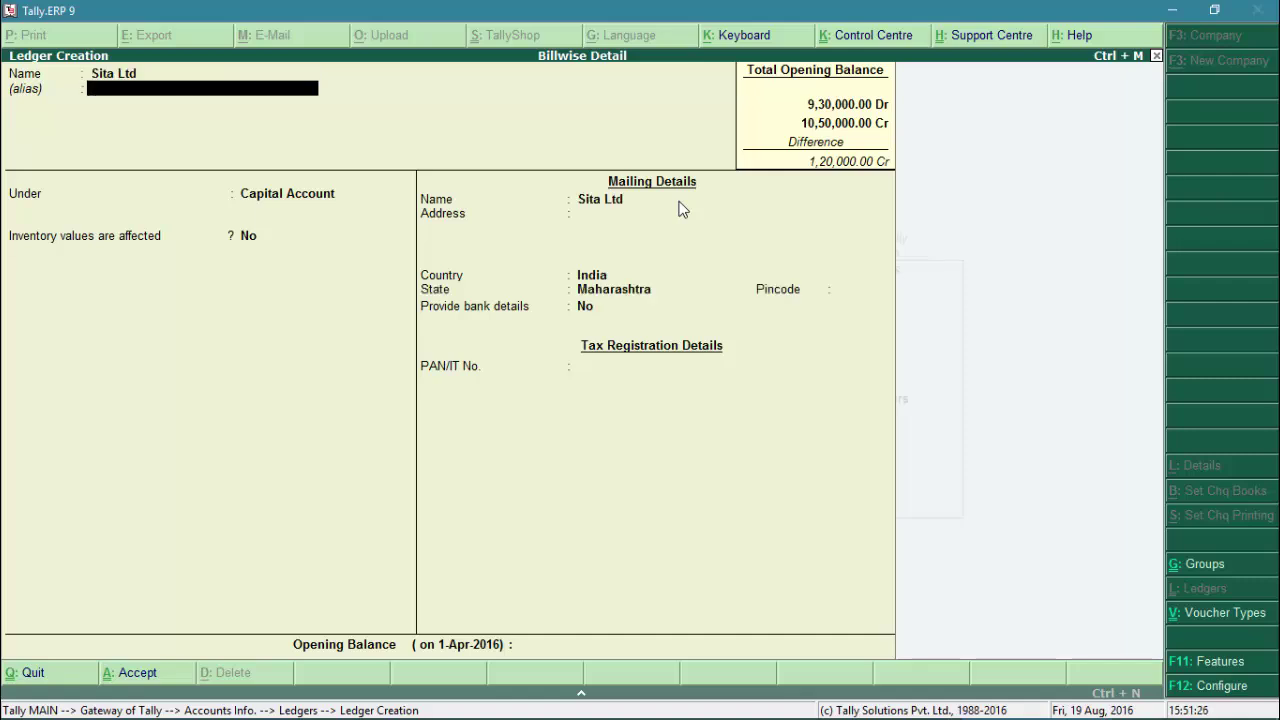
pyautogui.press('Return')
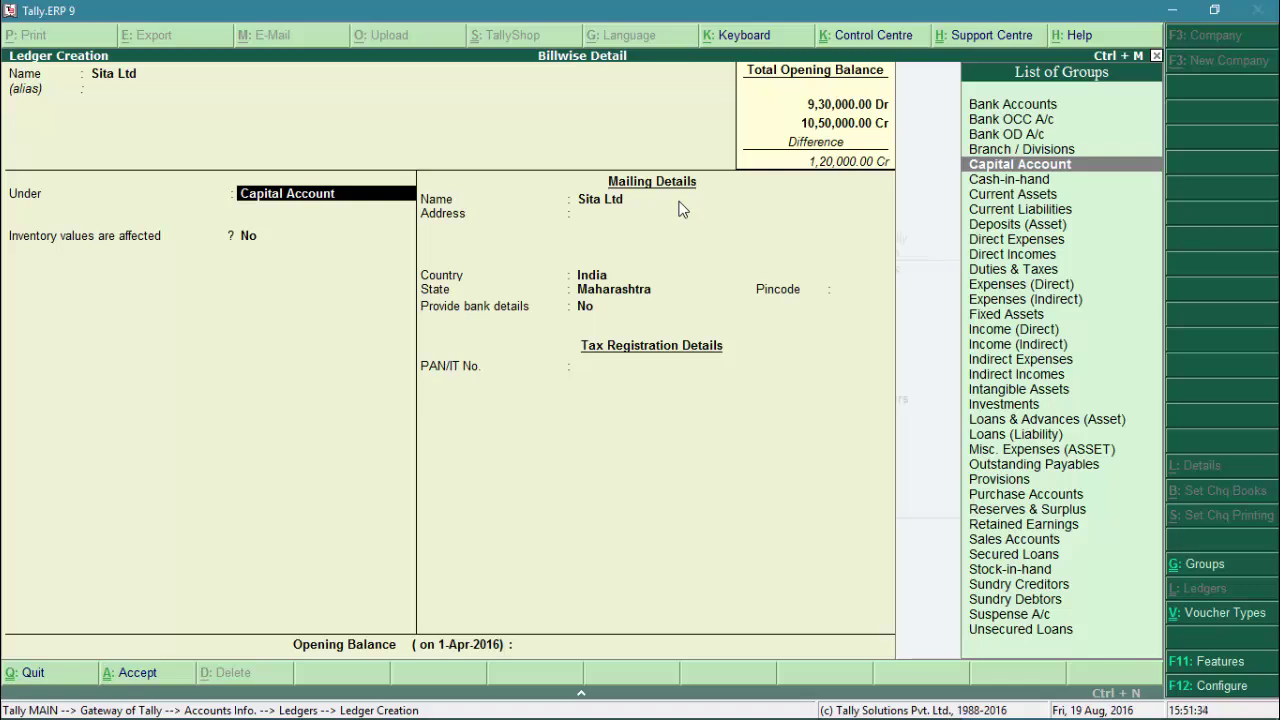
pyautogui.write('S')
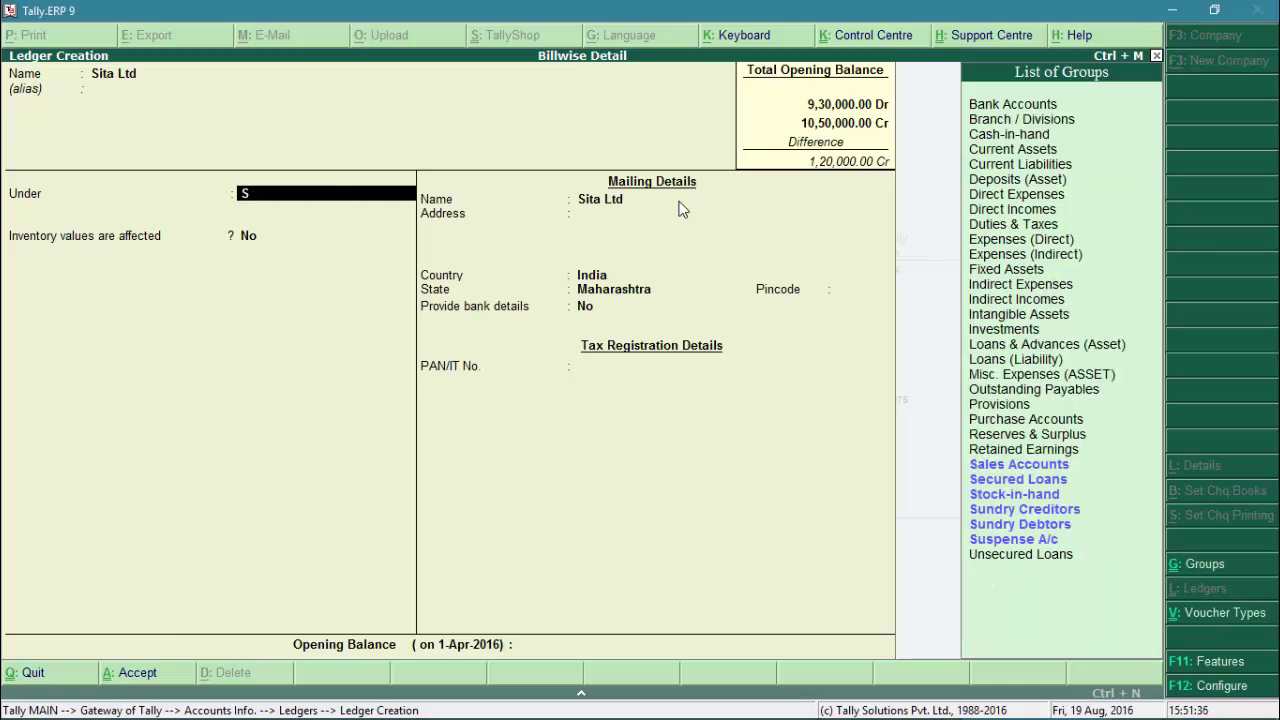
pyautogui.press('Down')
pyautogui.press('Down')
pyautogui.press('Down')
pyautogui.press('Down')
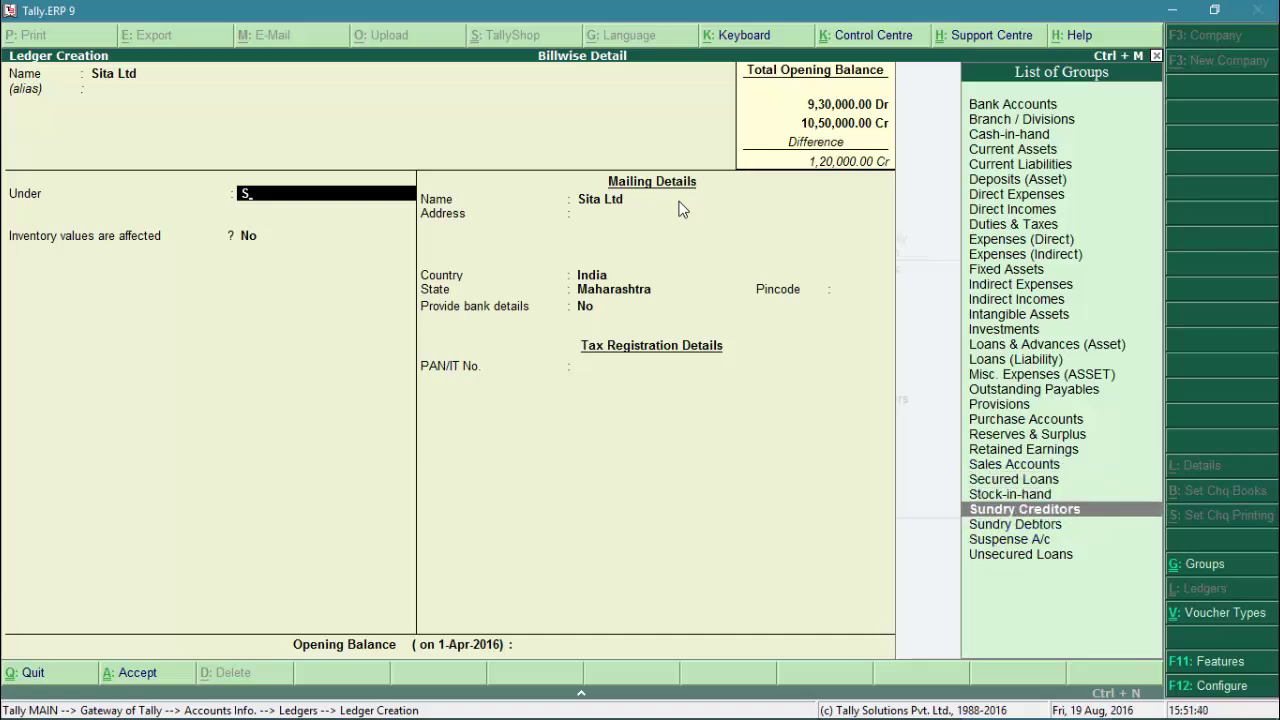
pyautogui.press('Return')
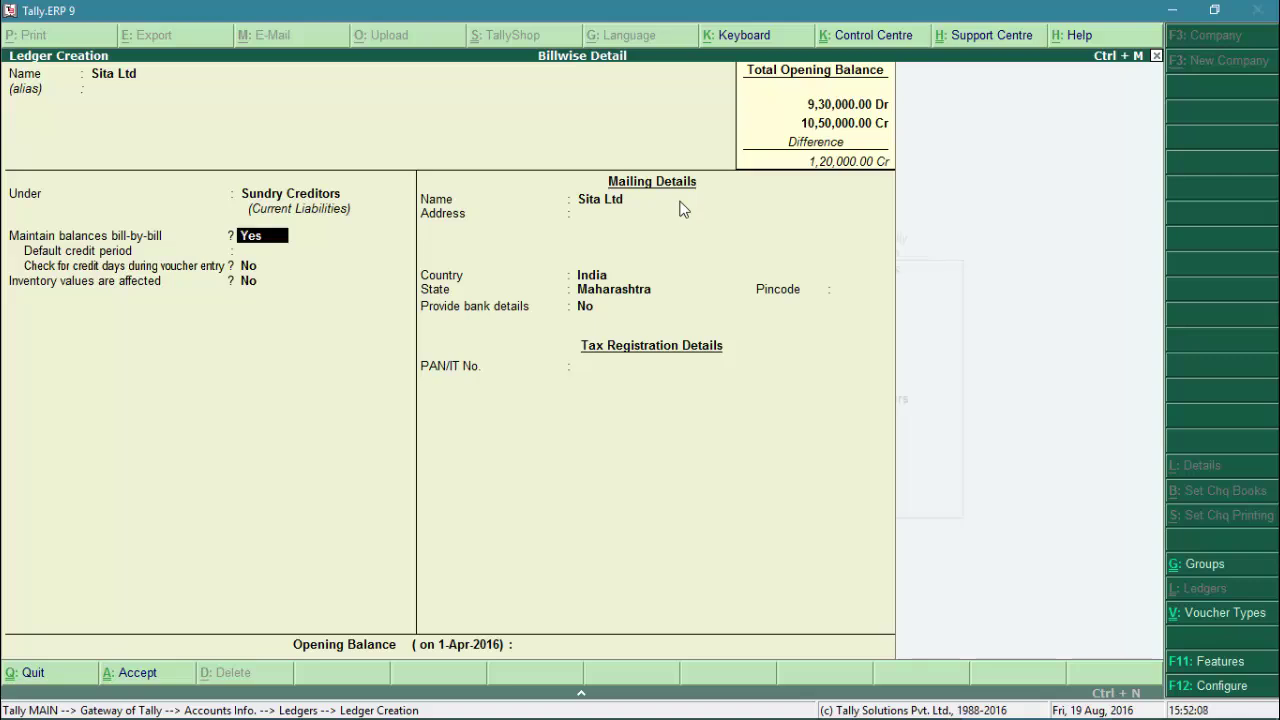
pyautogui.press('Escape')
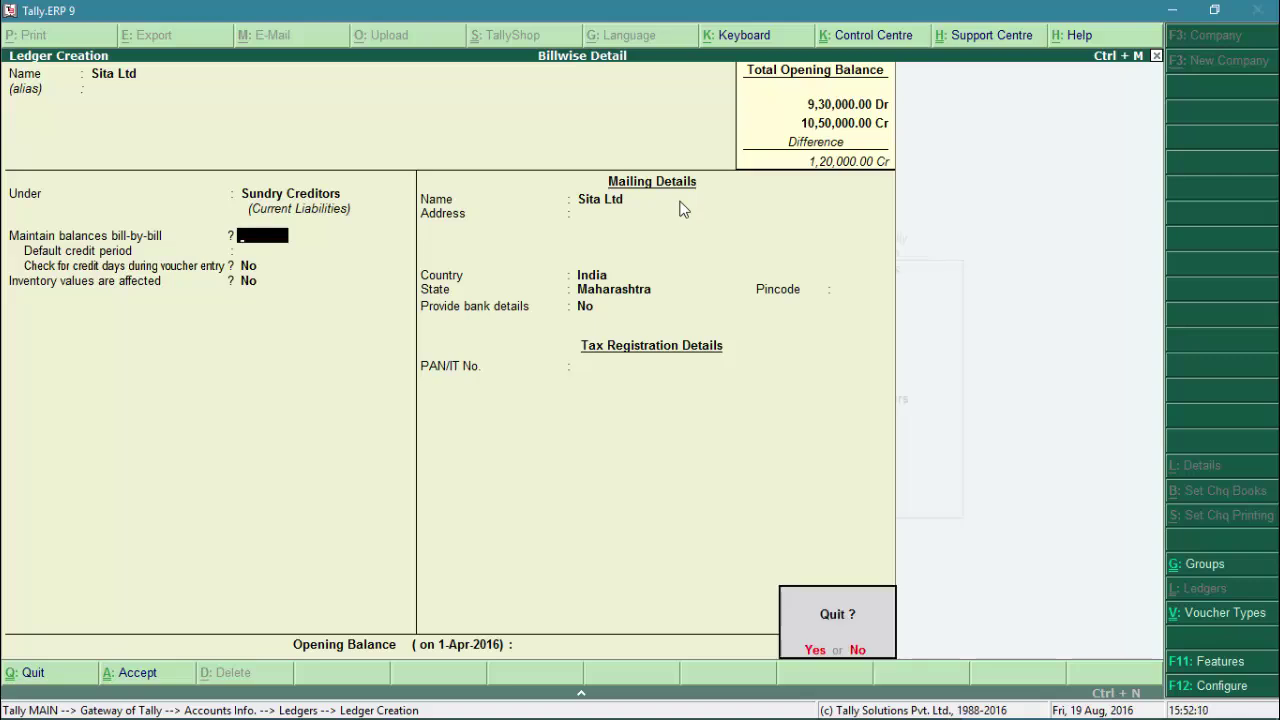
pyautogui.press('Return')
pyautogui.press('Escape')
pyautogui.press('Escape')
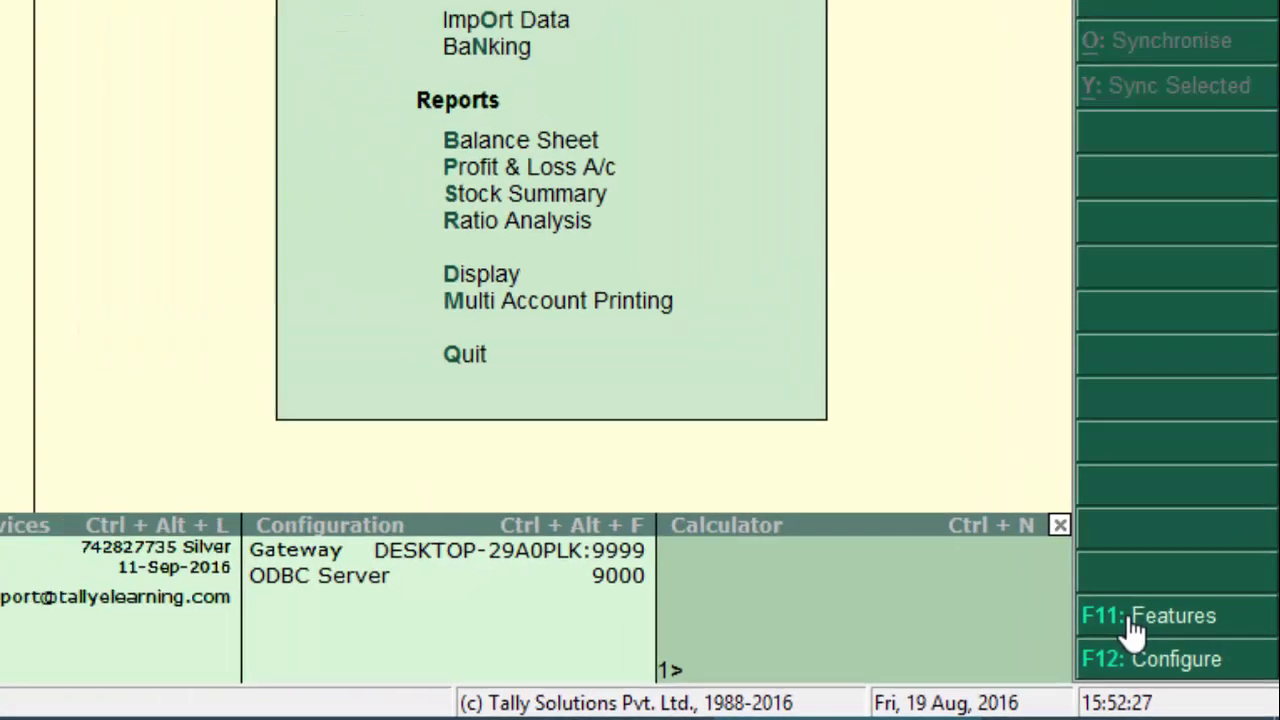
# Set Maintain bill-wise details to Yes in the company's accounting features and accept the settings
pyautogui.click(1060, 585)
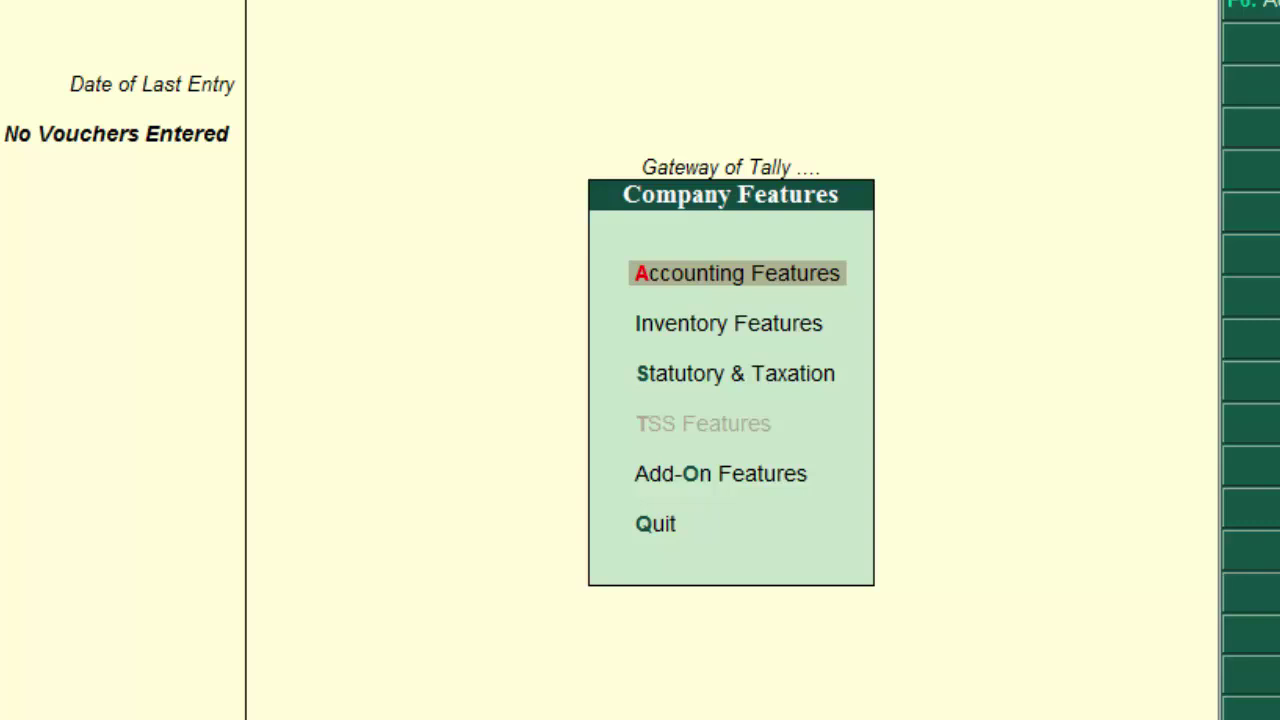
pyautogui.press('Return')
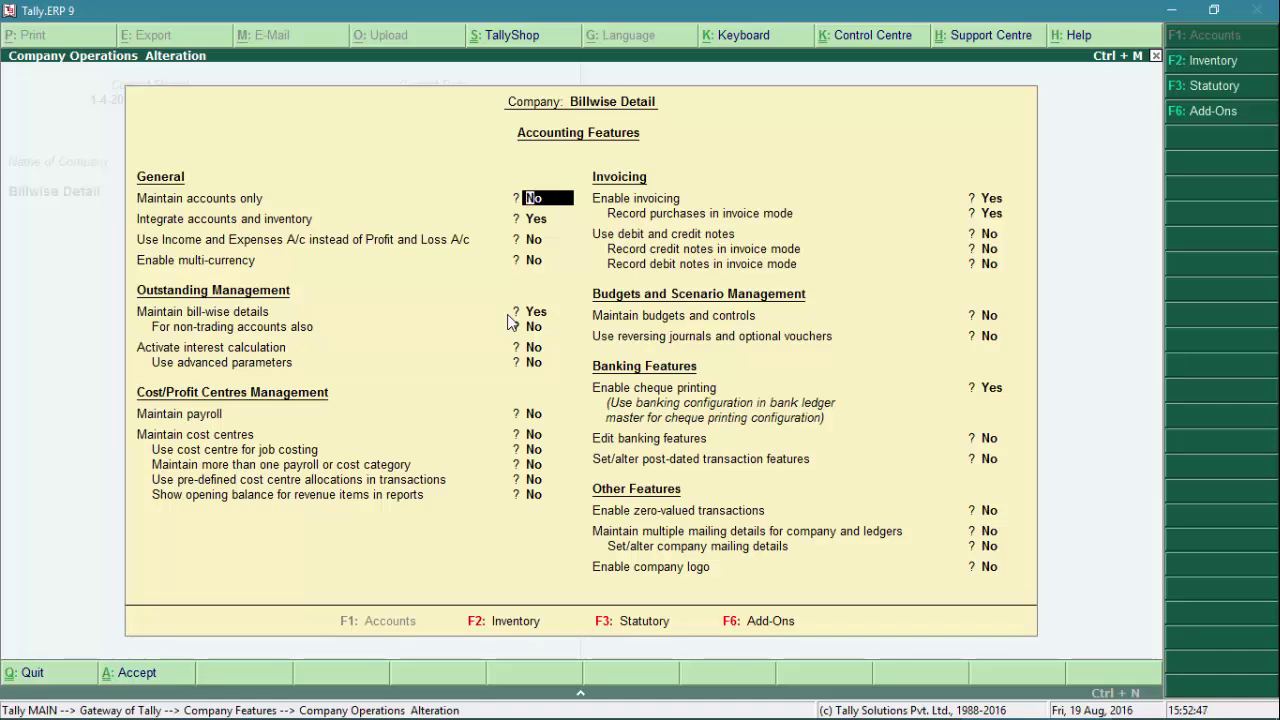
pyautogui.press('Return')
pyautogui.press('Return')
pyautogui.press('Return')
pyautogui.press('Return')
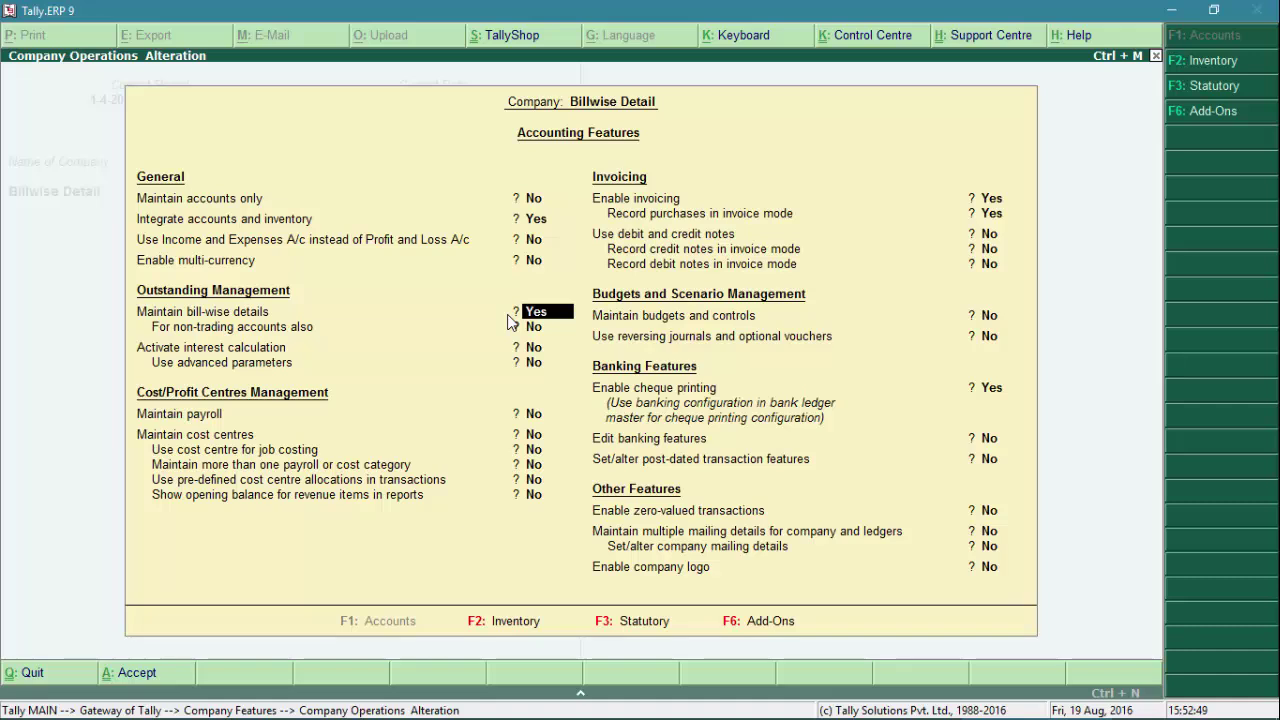
pyautogui.write('y')
pyautogui.hotkey('ctrl', 'a')
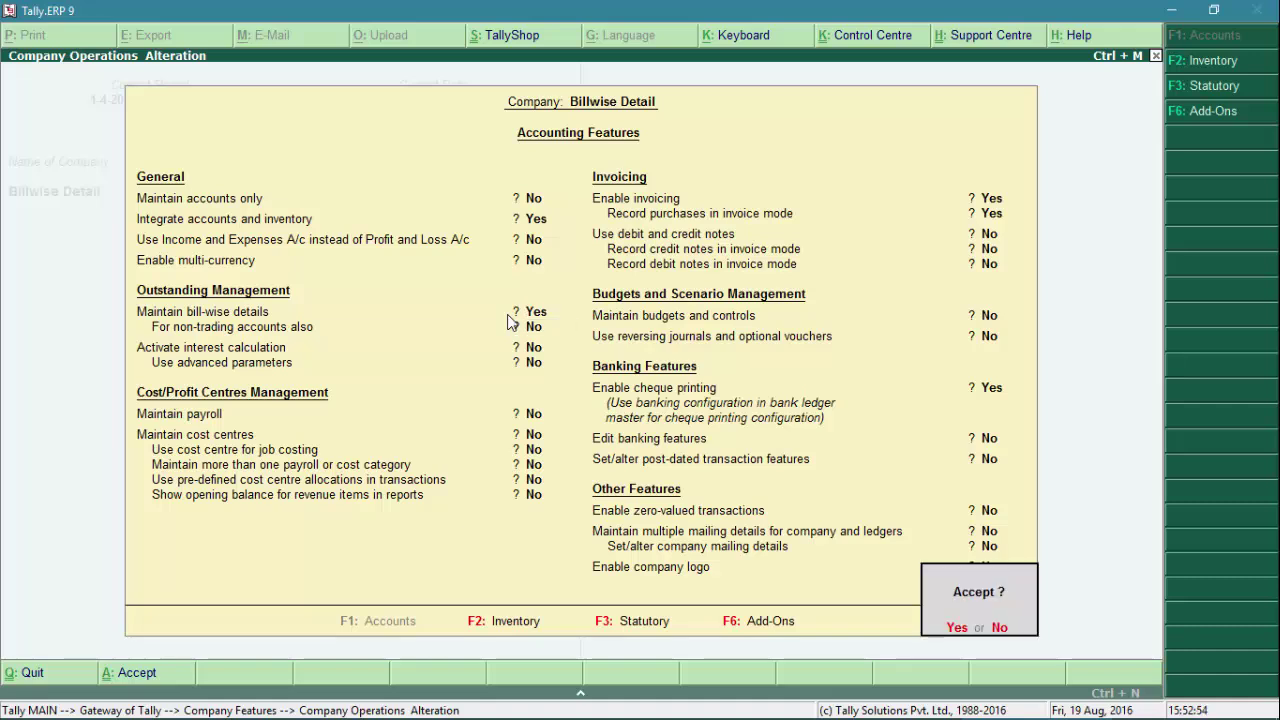
pyautogui.press('Return')
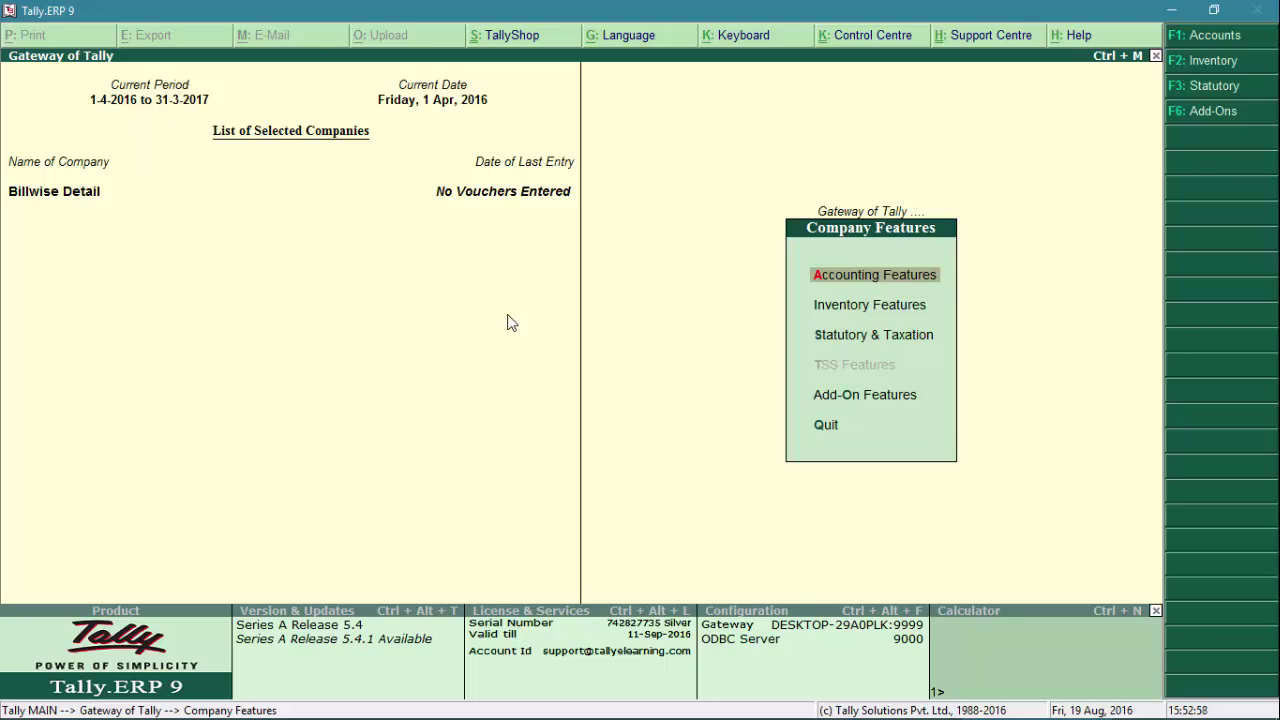
pyautogui.press('Escape')
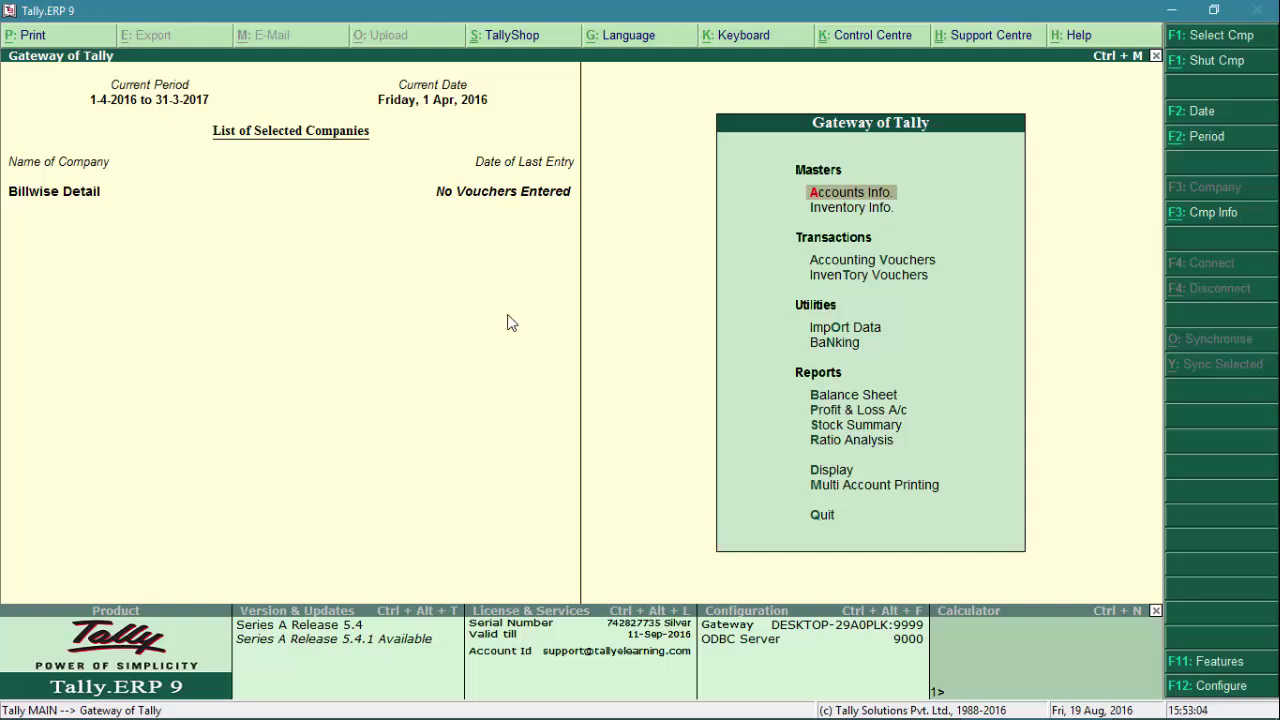
# Start a new single ledger named Sita Ltd under Sundry Creditors, with balances maintained bill-by-bill
pyautogui.press('Return')
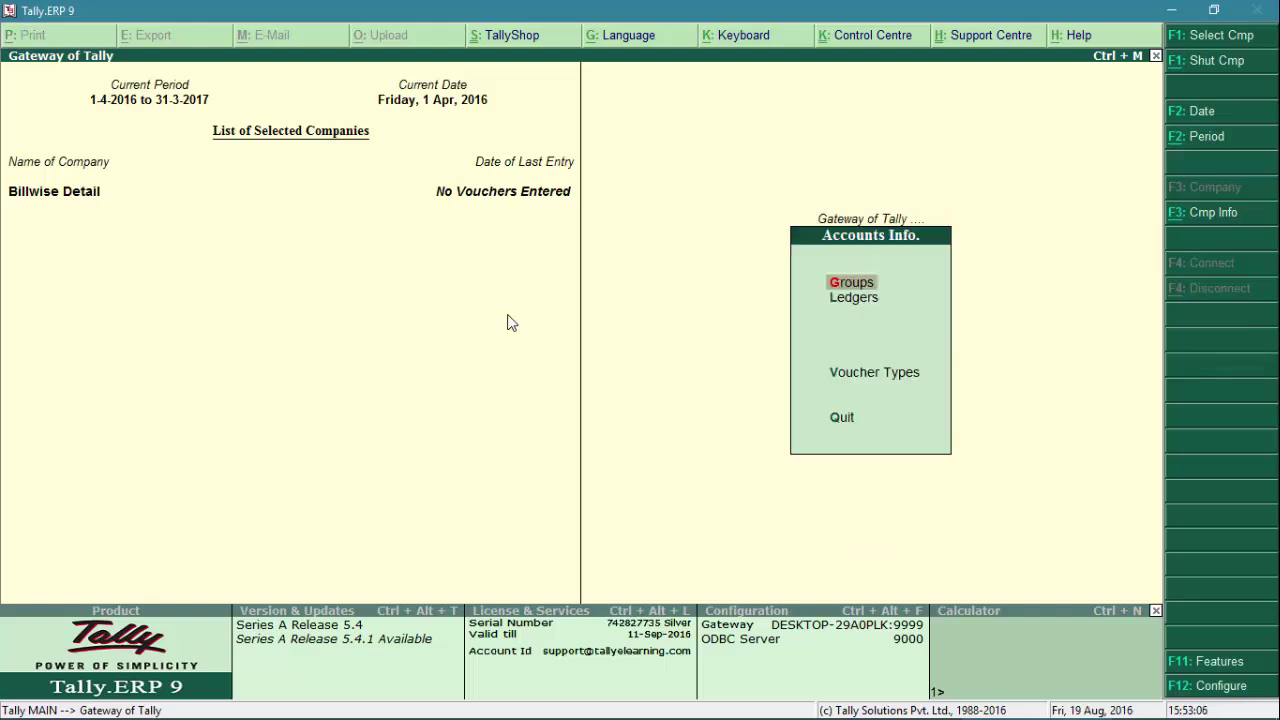
pyautogui.press('Down')
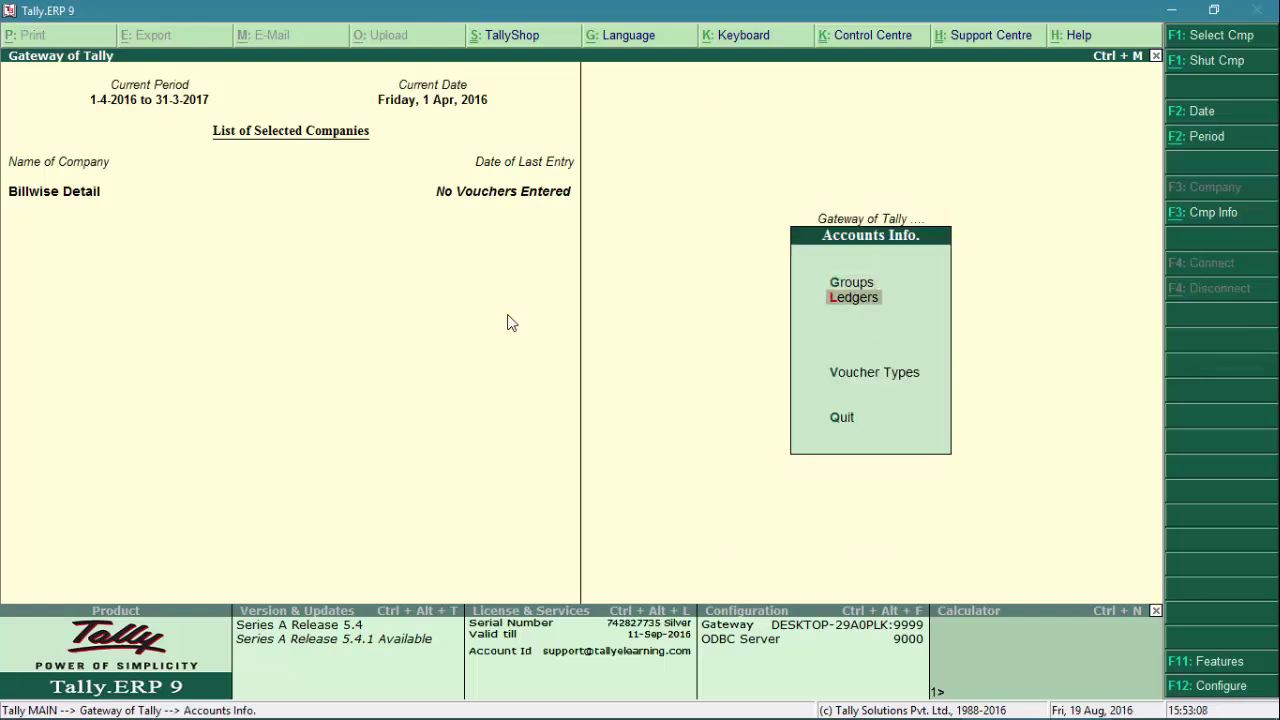
pyautogui.press('Return')
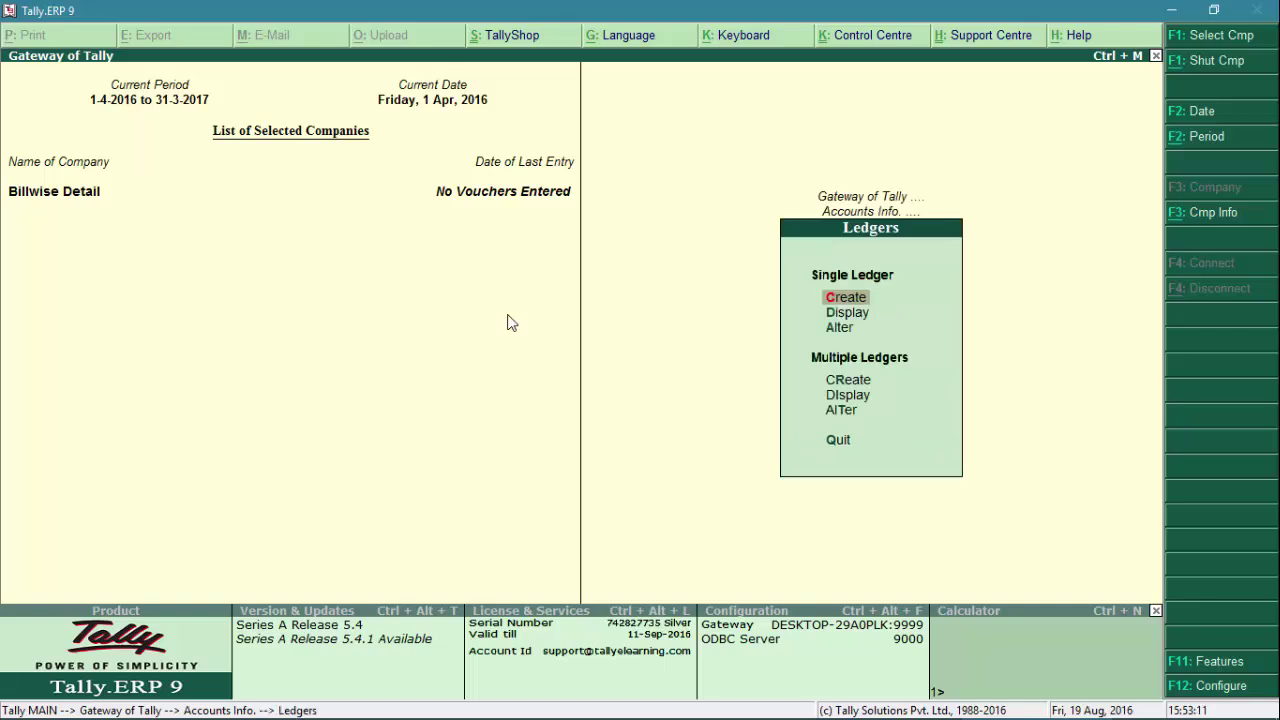
pyautogui.press('Return')
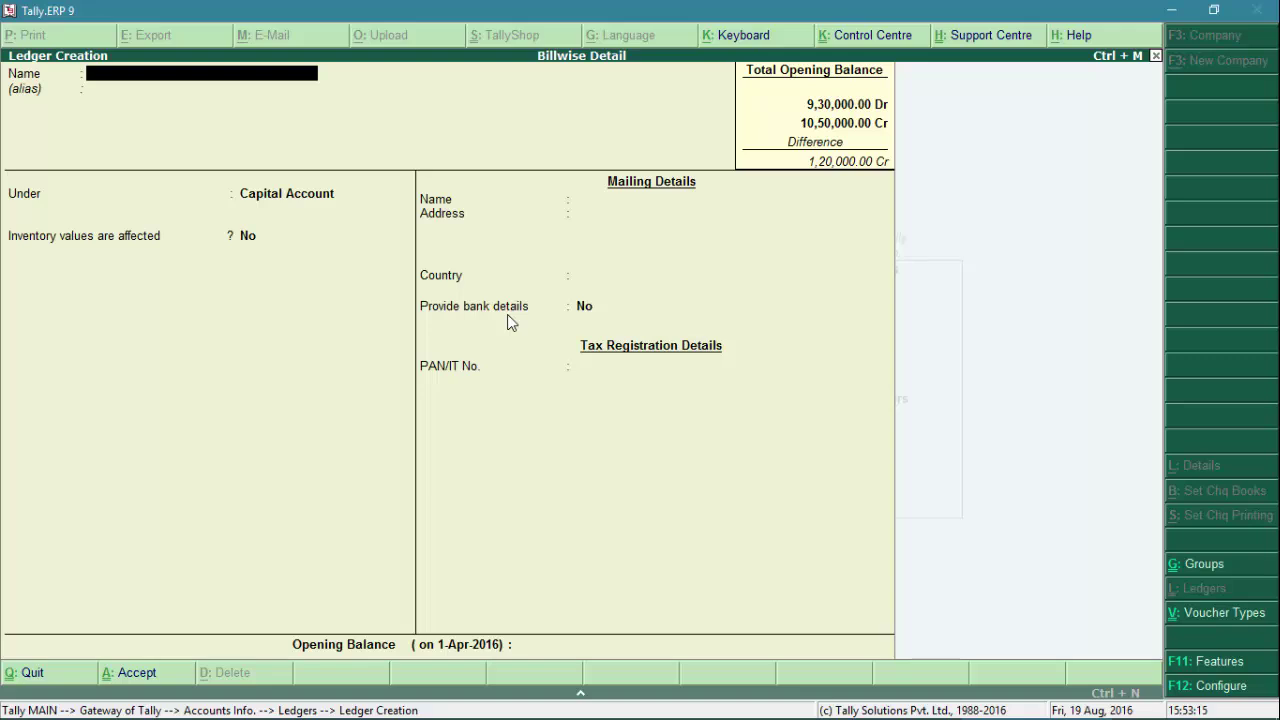
pyautogui.write('Sita Ltd')
pyautogui.press('Return')
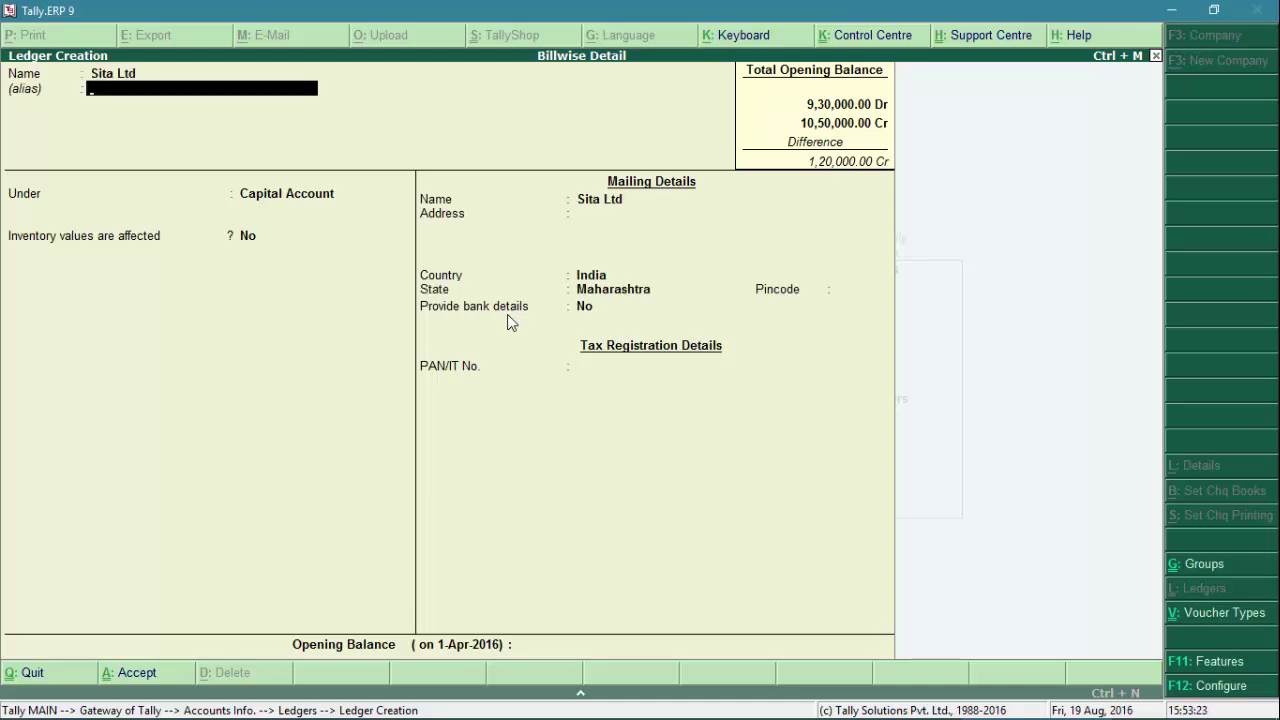
pyautogui.press('Return')
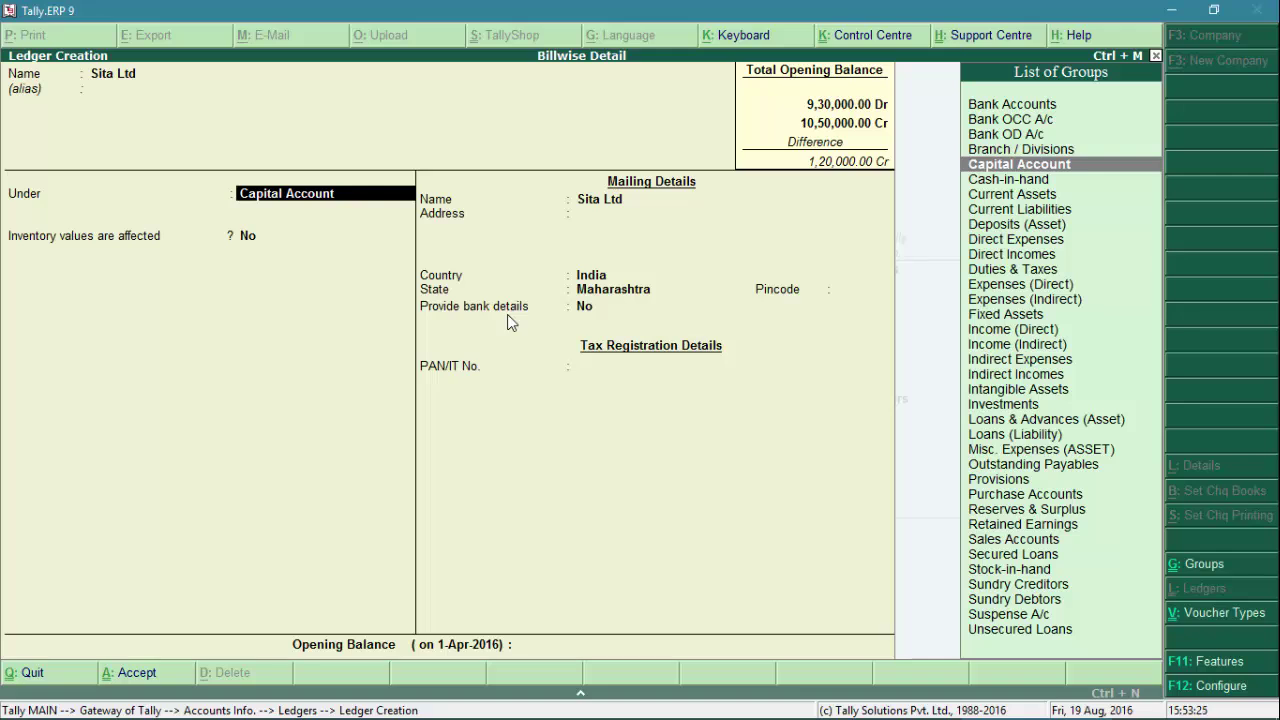
pyautogui.write('Sundry Creditors')
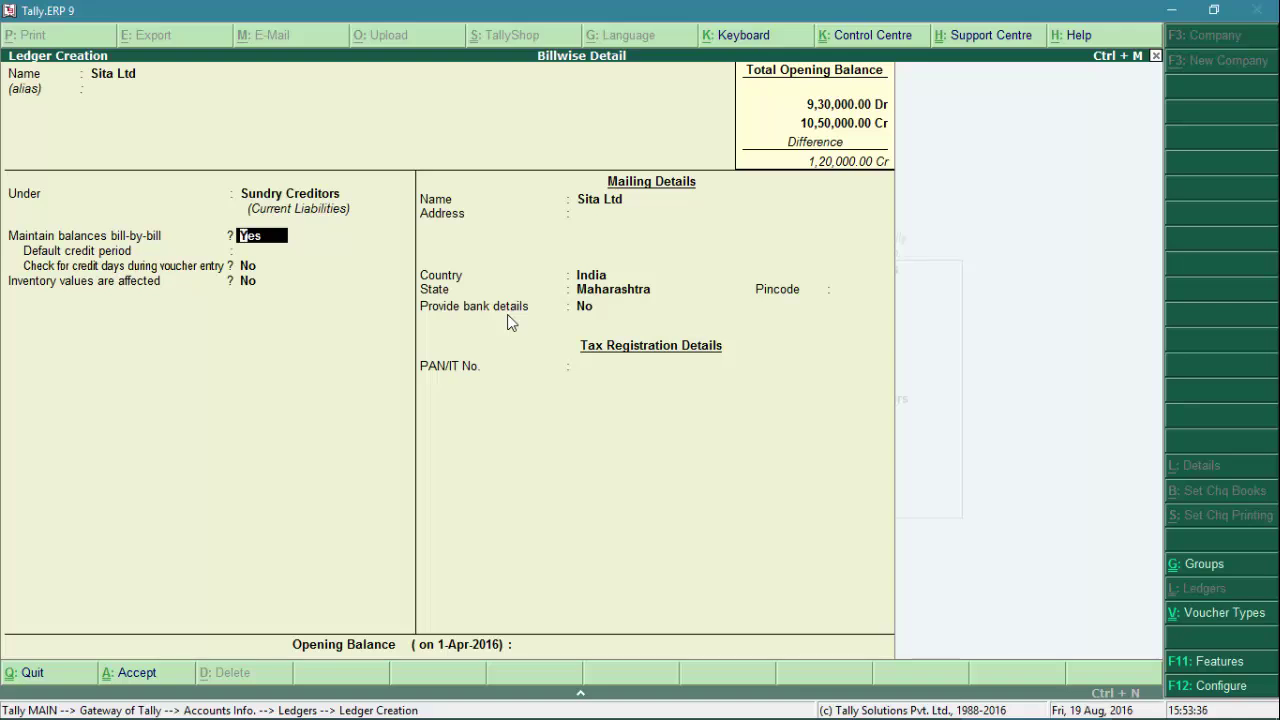
pyautogui.press('Return')
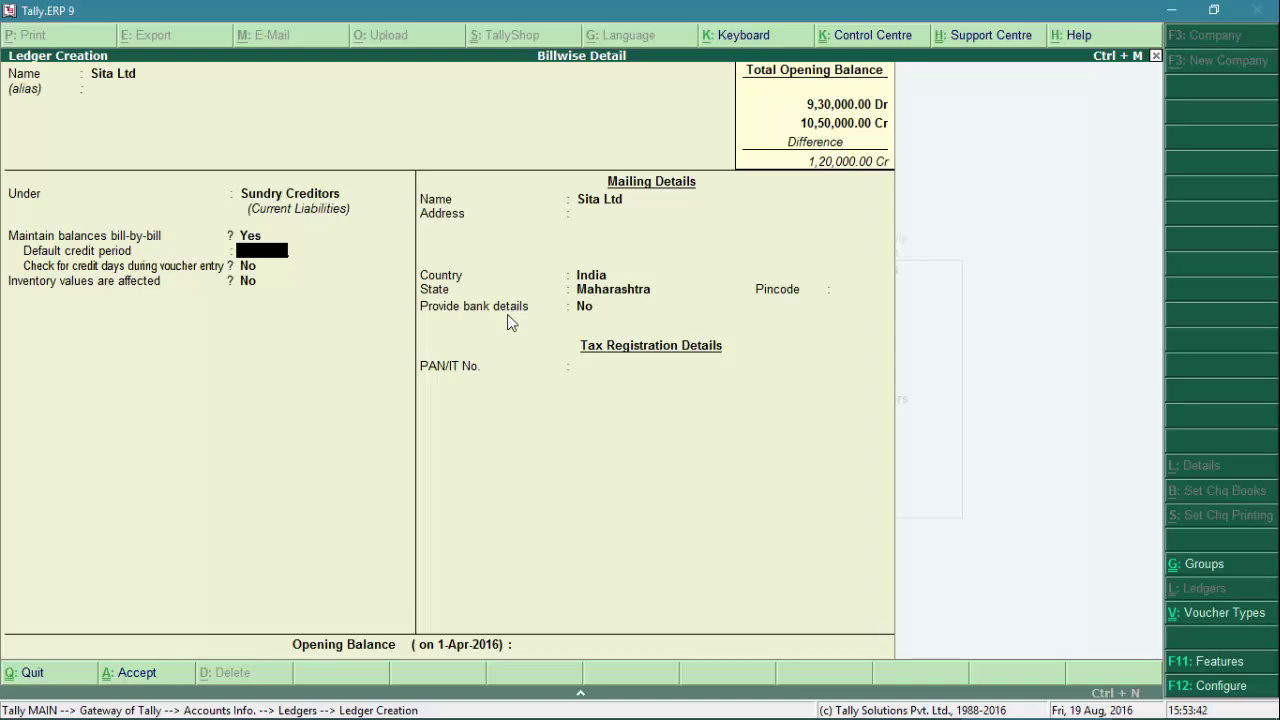
# Keep the remaining default ledger details and set Sita Ltd's opening balance to 60,000 Cr
pyautogui.press('Return')
pyautogui.press('Return')
pyautogui.press('Return')
pyautogui.press('Return')
pyautogui.press('Return')
pyautogui.press('Return')
pyautogui.press('Return')
pyautogui.press('Return')
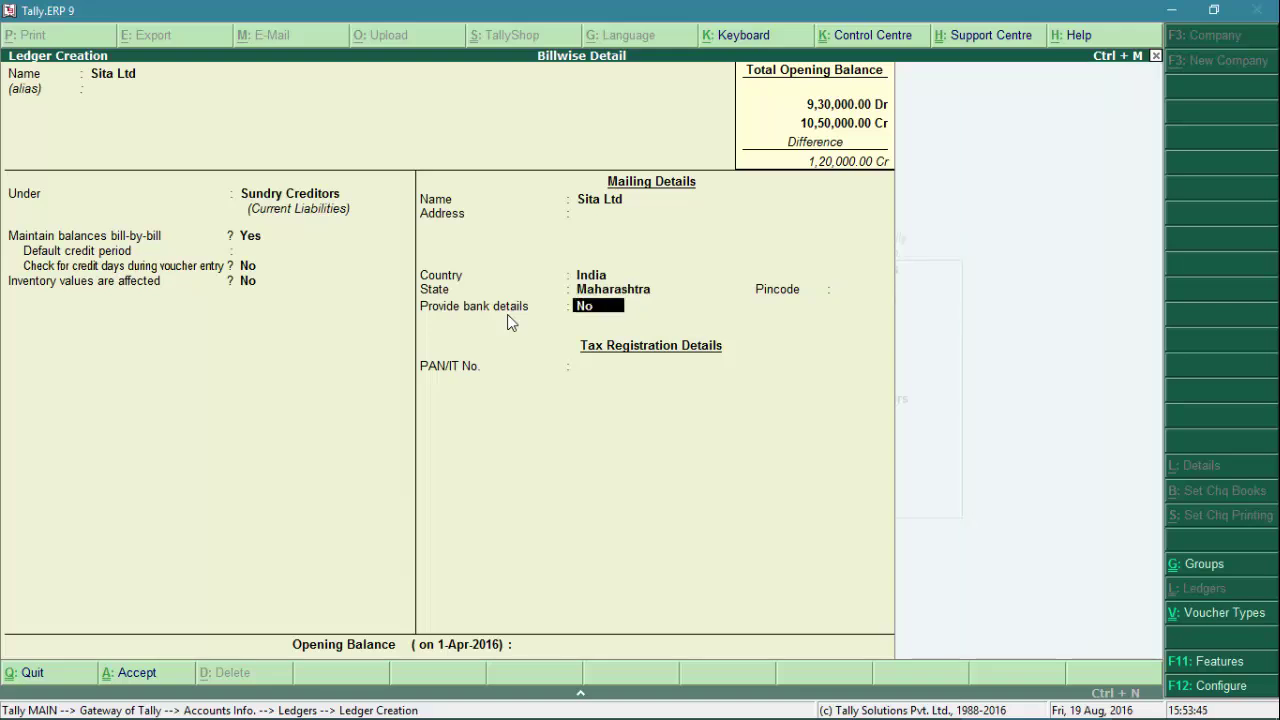
pyautogui.press('Return')
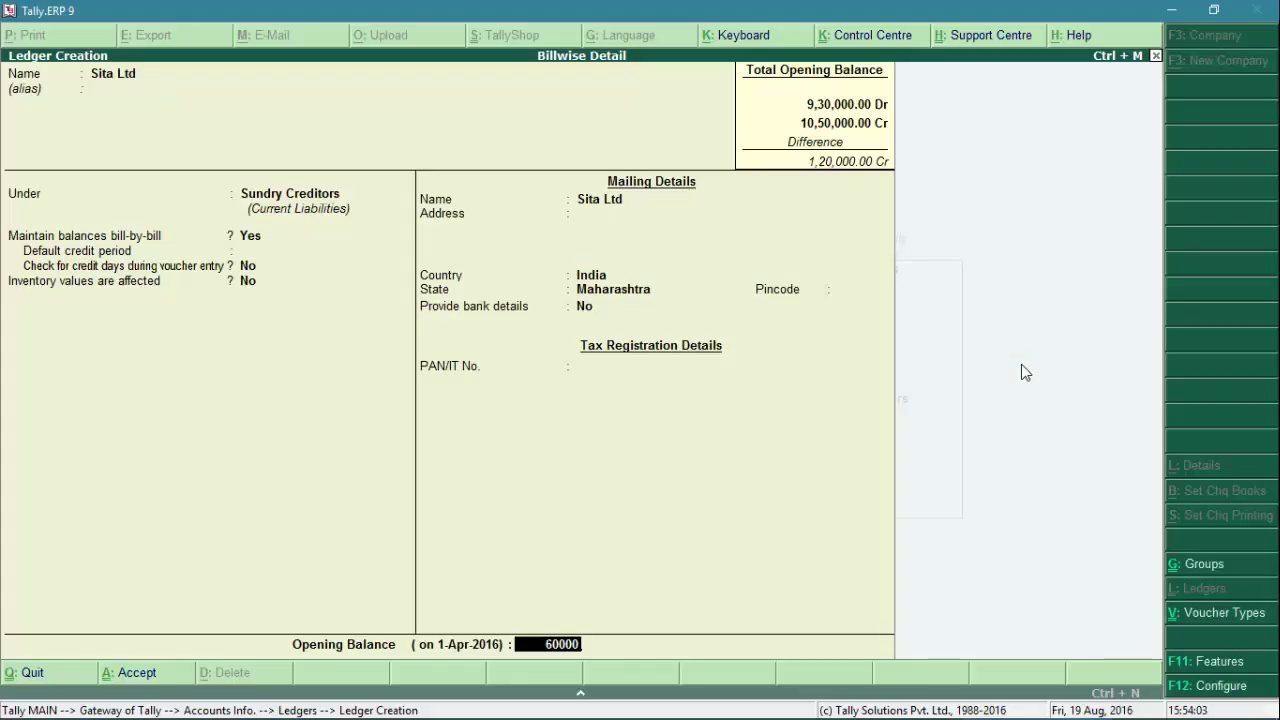
pyautogui.press('Return')
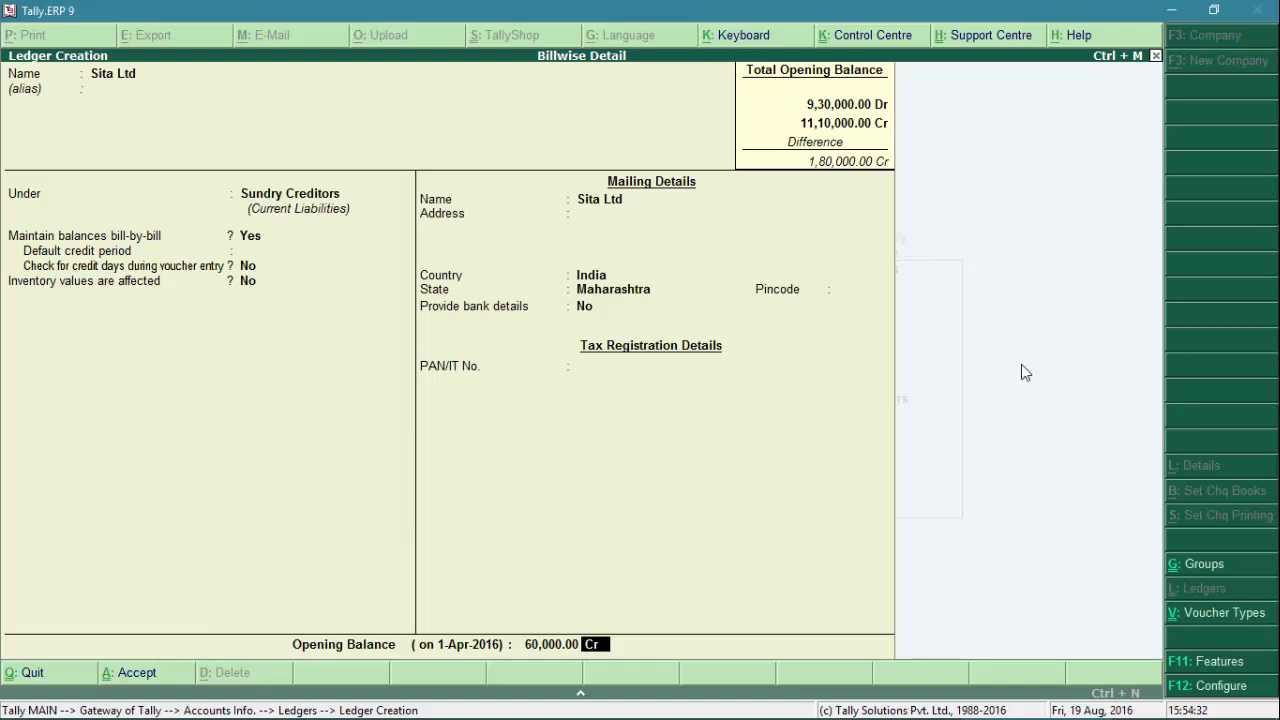
pyautogui.press('Return')
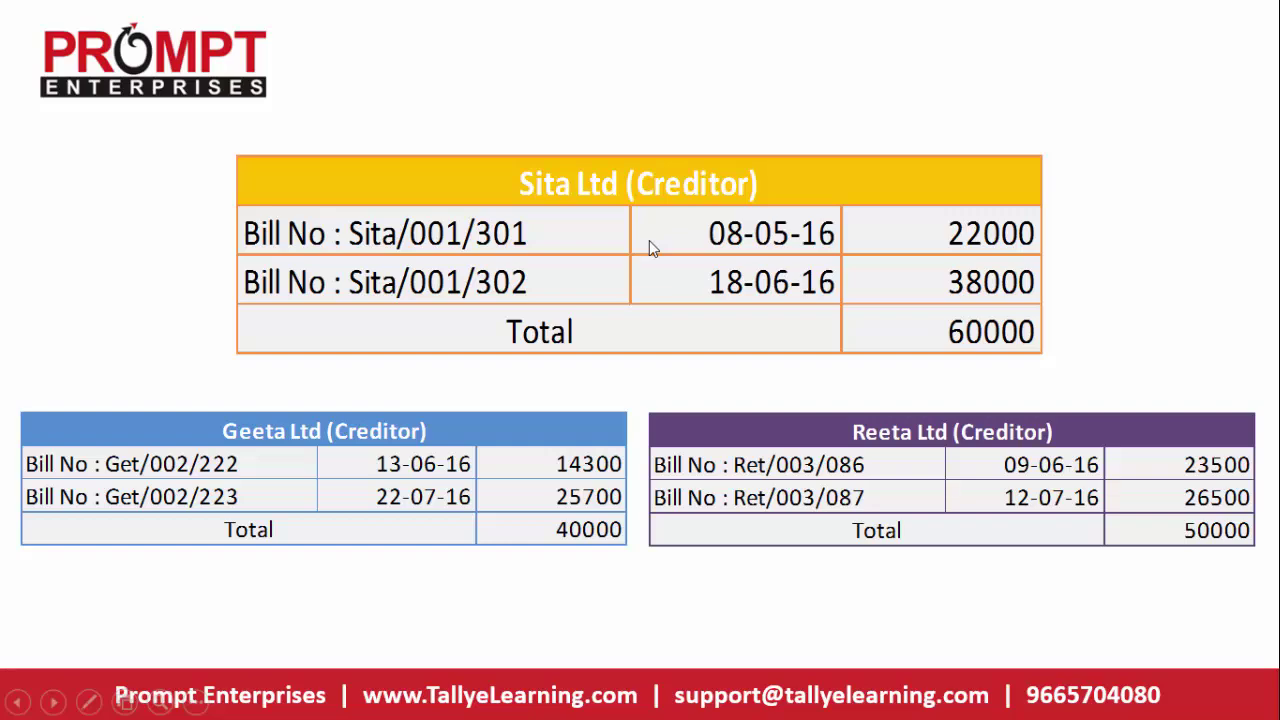
# Enter Sita Ltd's first opening bill, Sita/001/301, dated 8/5/2016 with due date 8-May-2016 and amount 22,000 Cr
pyautogui.hotkey('alt', 'Tab')
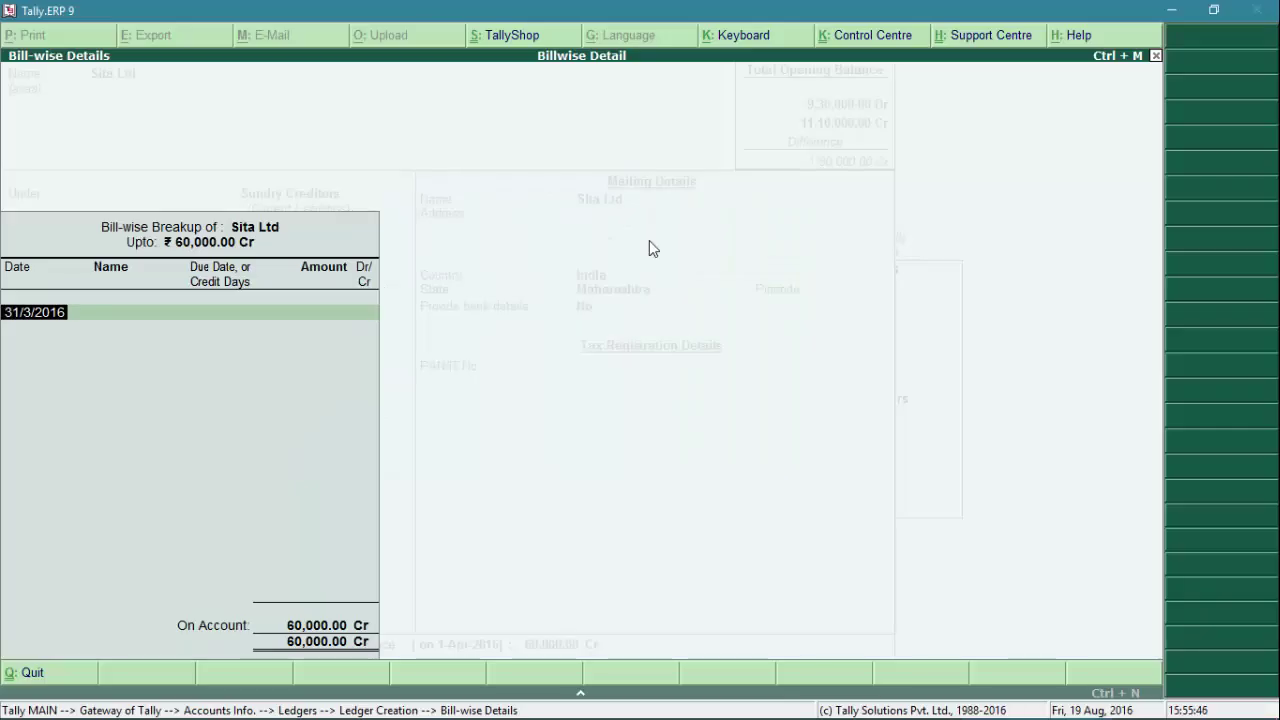
pyautogui.write('8')
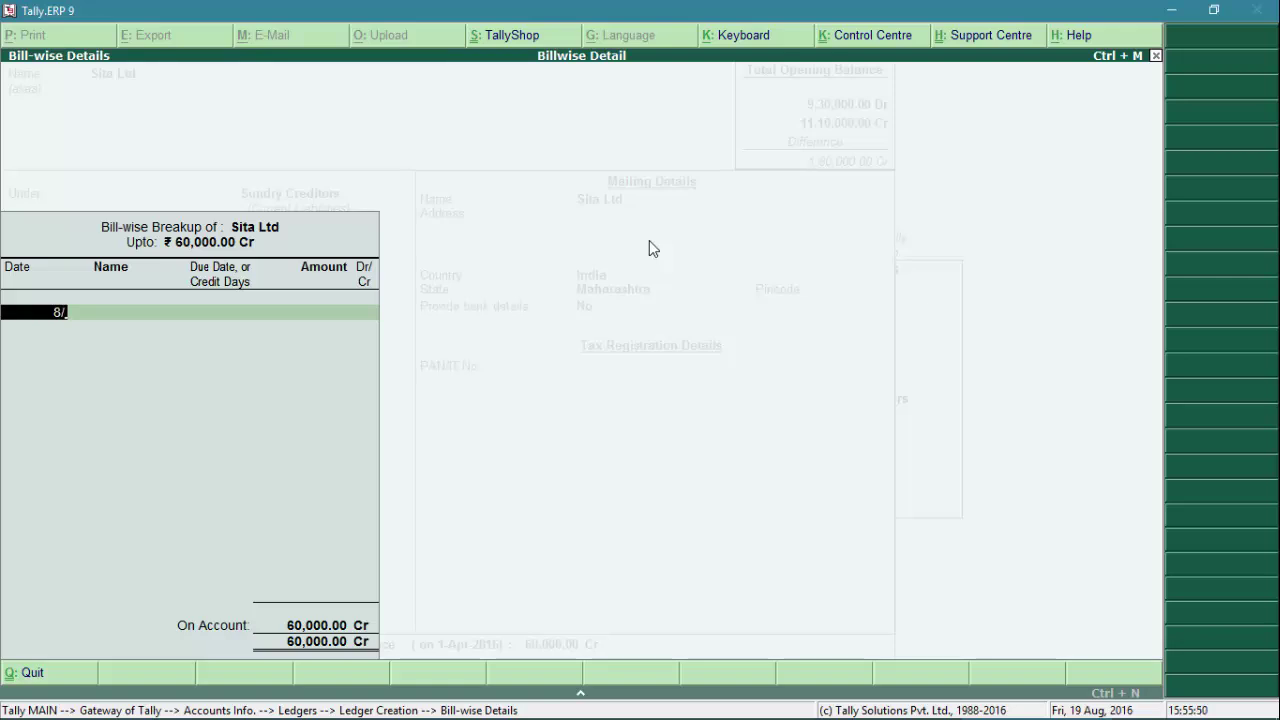
pyautogui.write('/5/16')
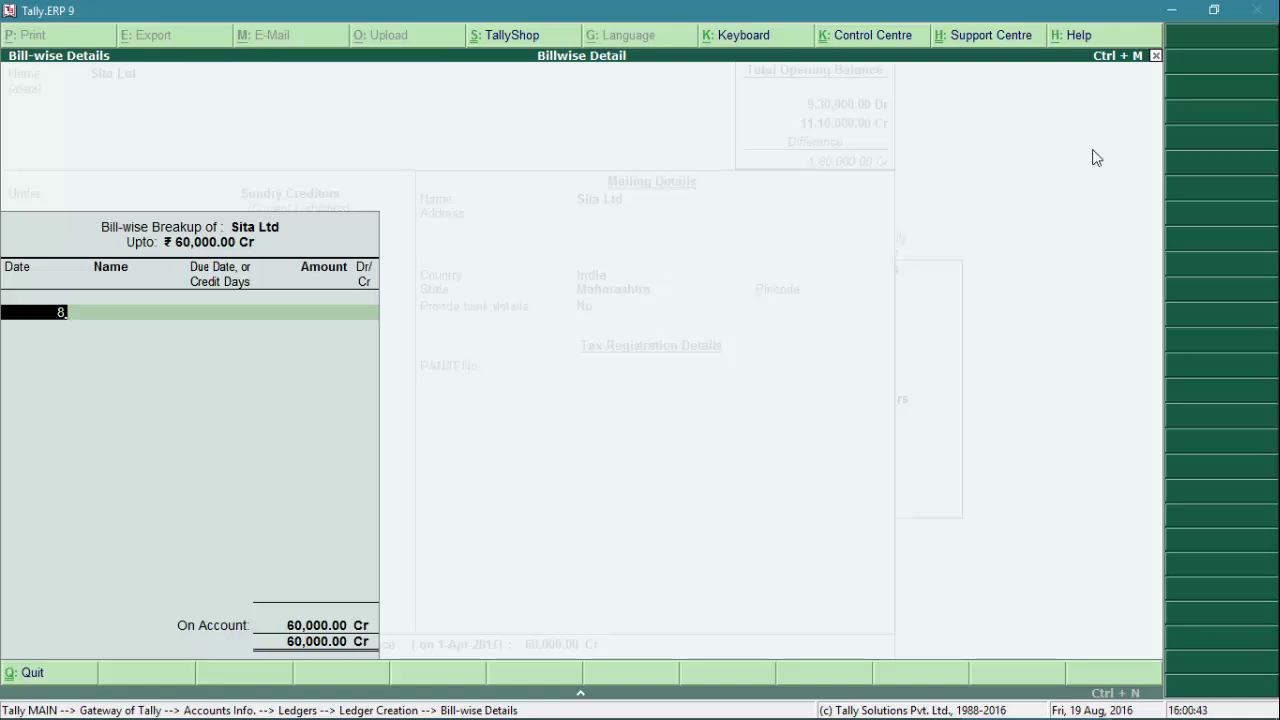
pyautogui.write('/5/16')
pyautogui.press('Return')
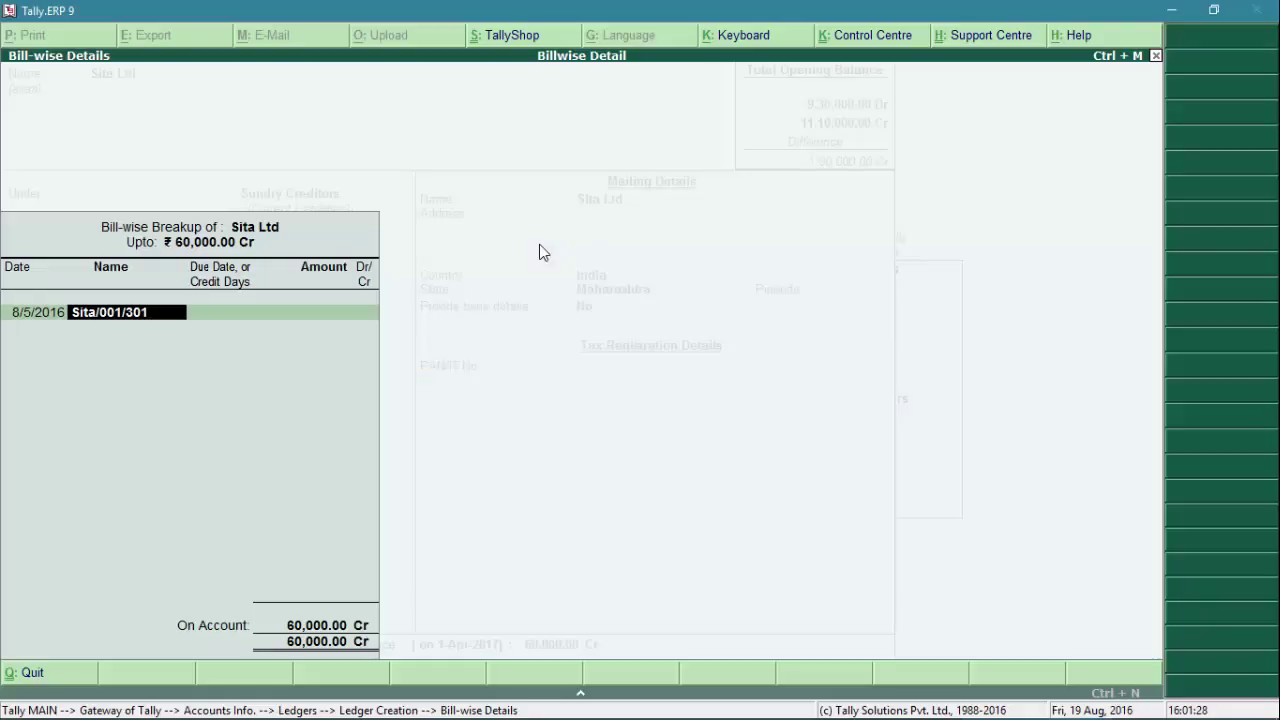
pyautogui.press('Return')
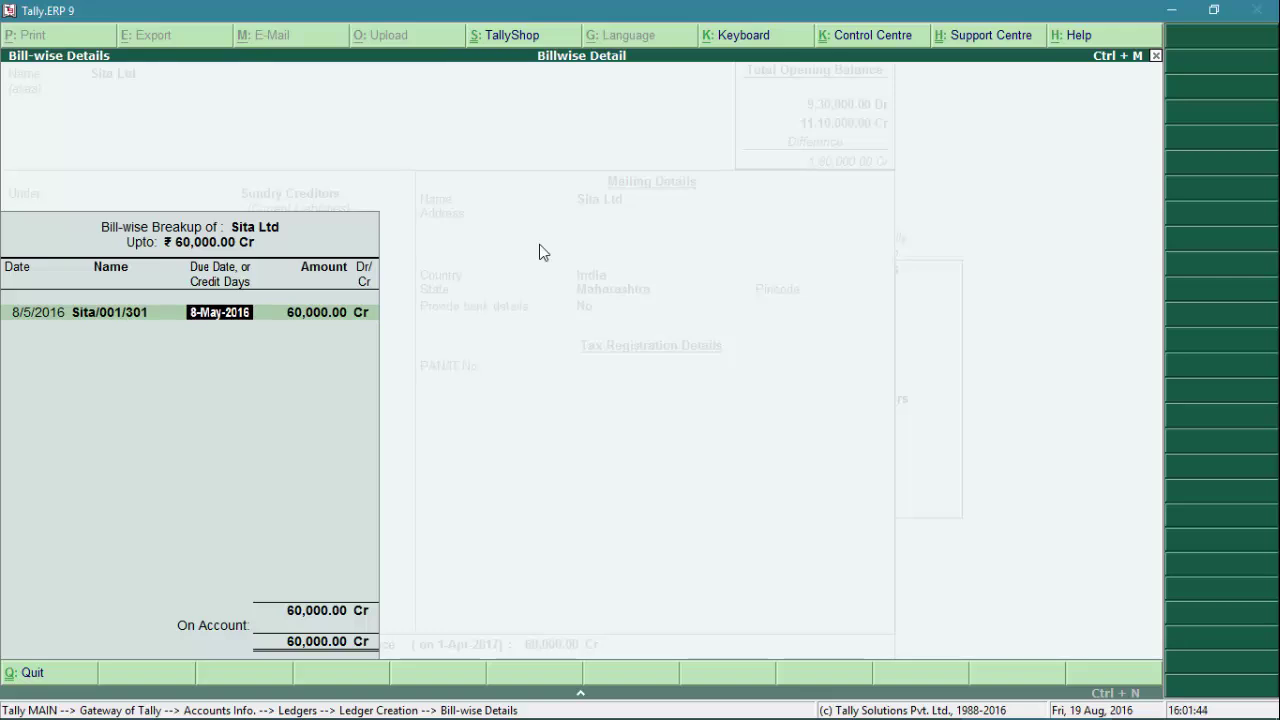
pyautogui.press('Return')
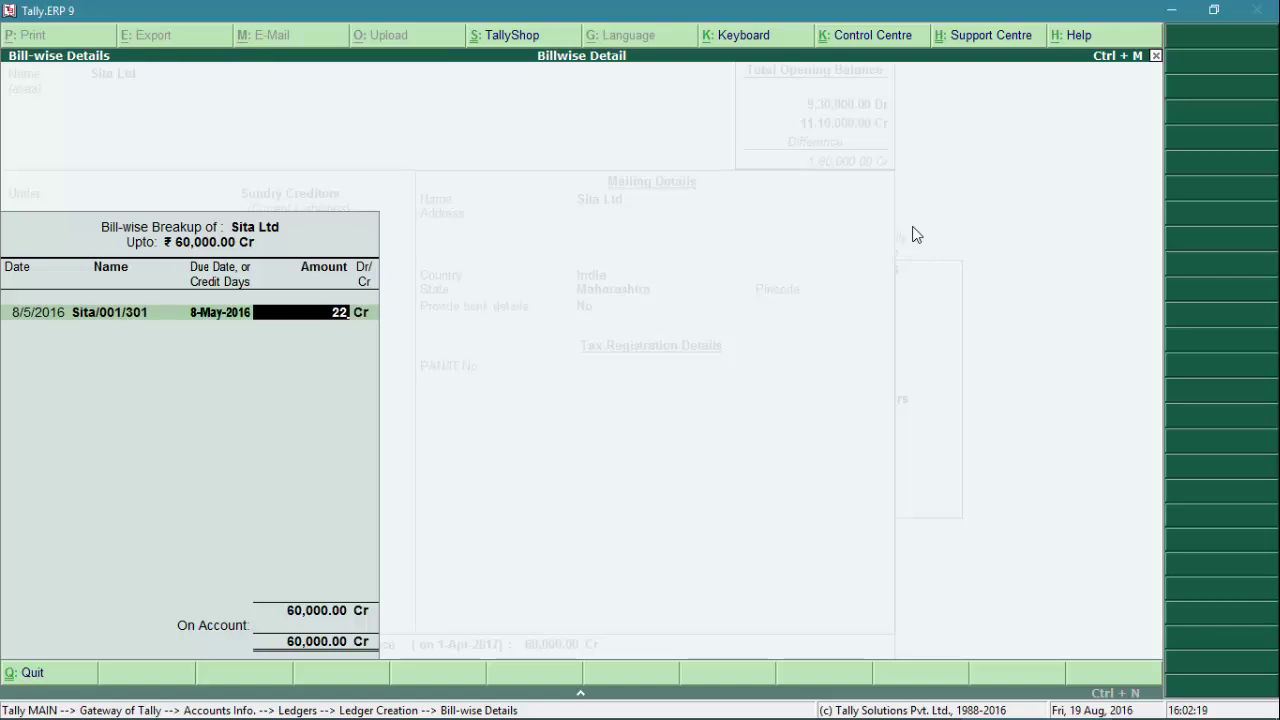
pyautogui.write('000')
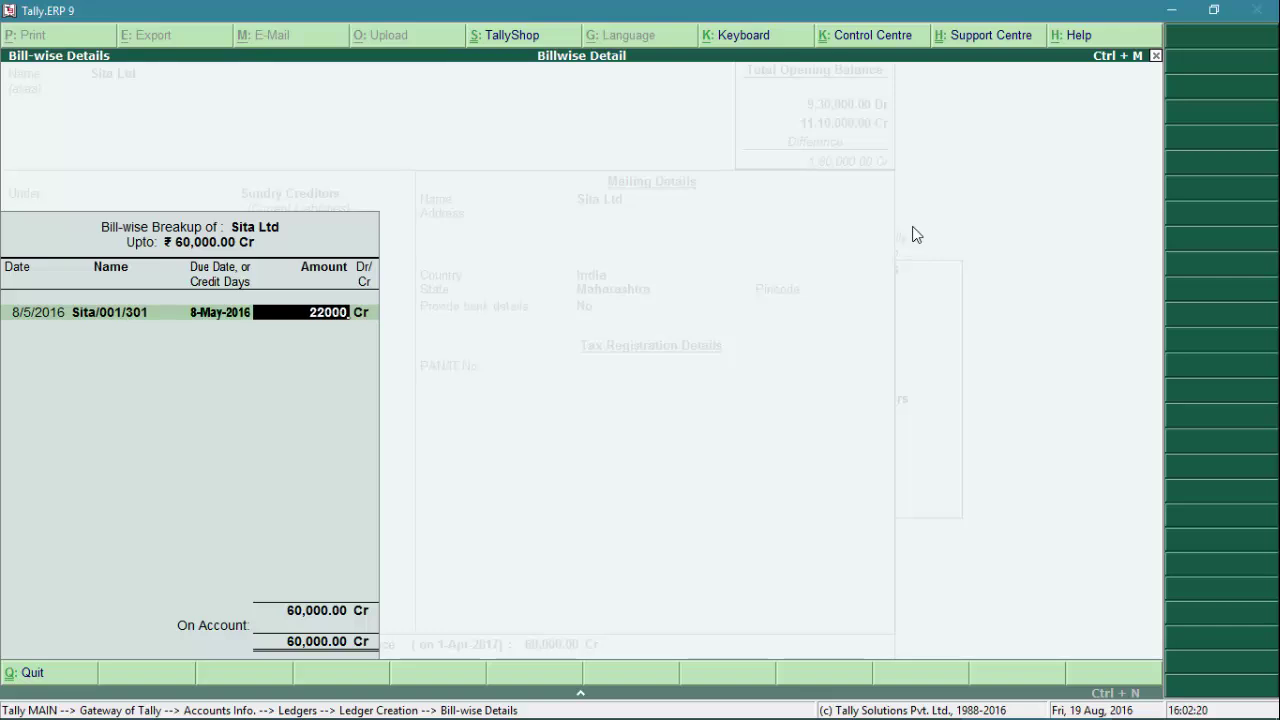
pyautogui.press('Return')
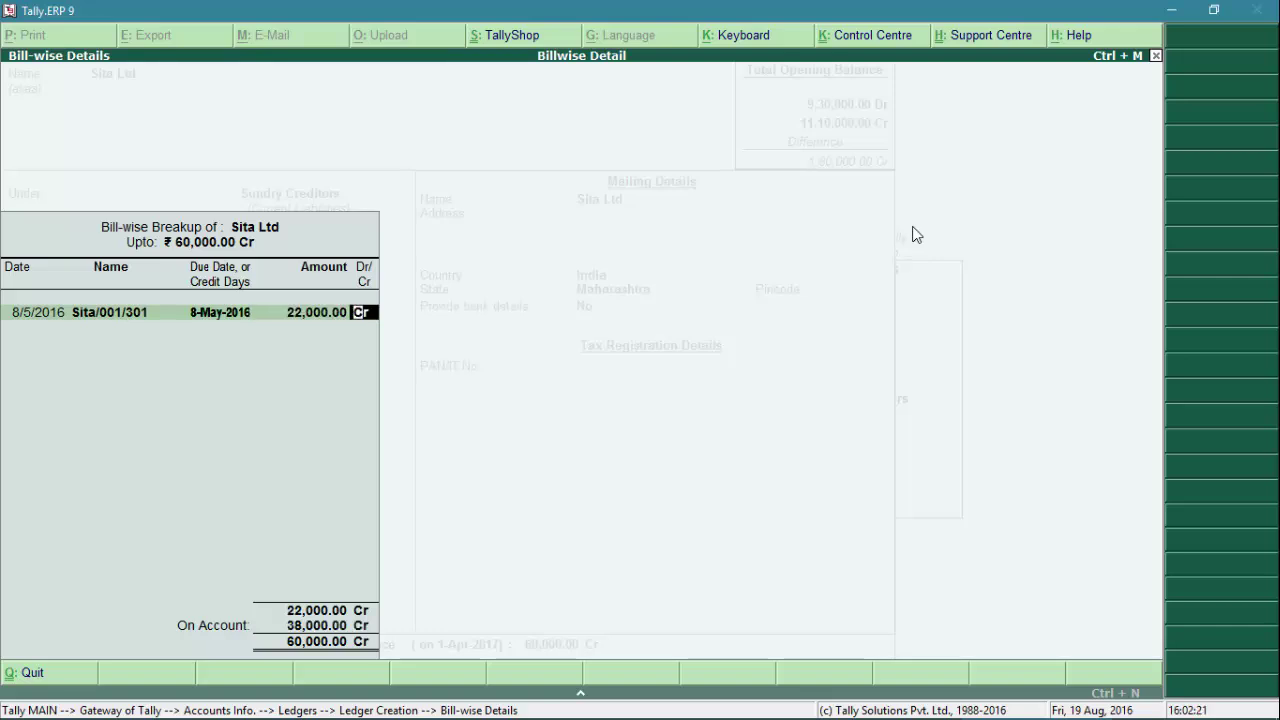
pyautogui.press('Return')
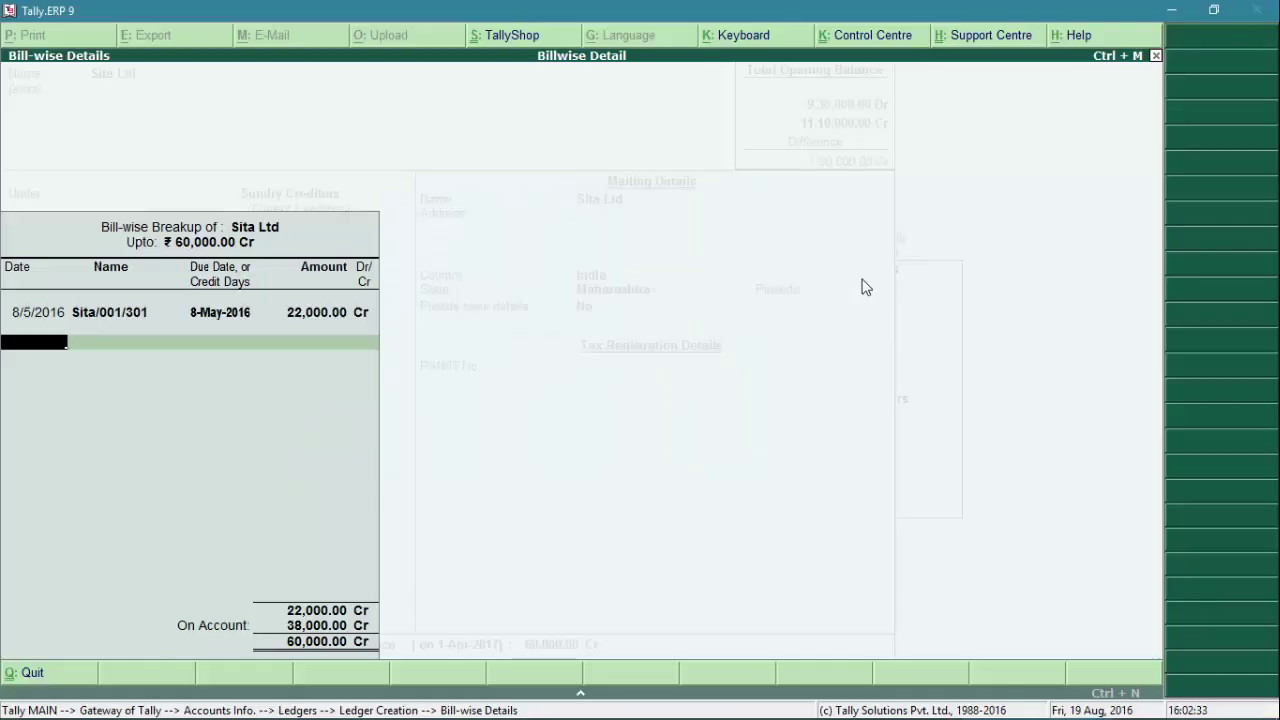
# Add Sita Ltd's second opening bill, Sita/001/002, dated 18/6/2016 for 38,000 Cr, and save the ledger
pyautogui.write('18/')
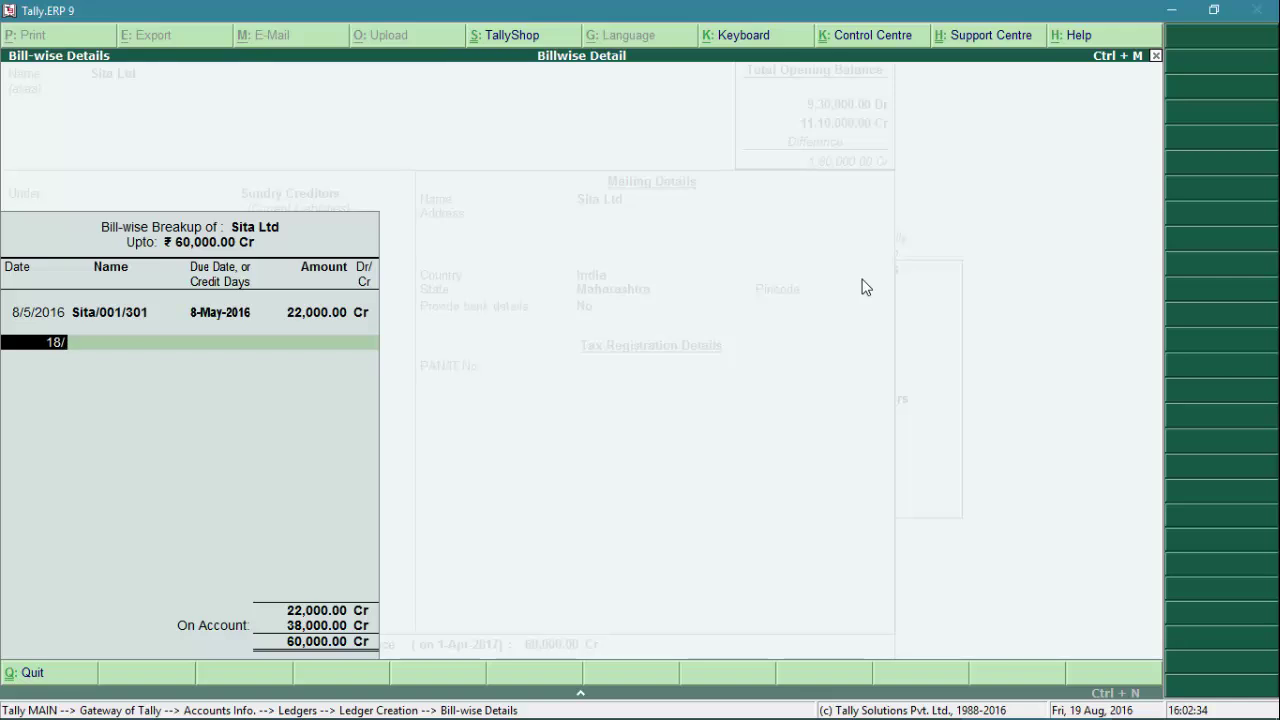
pyautogui.write('6/16')
pyautogui.press('Return')
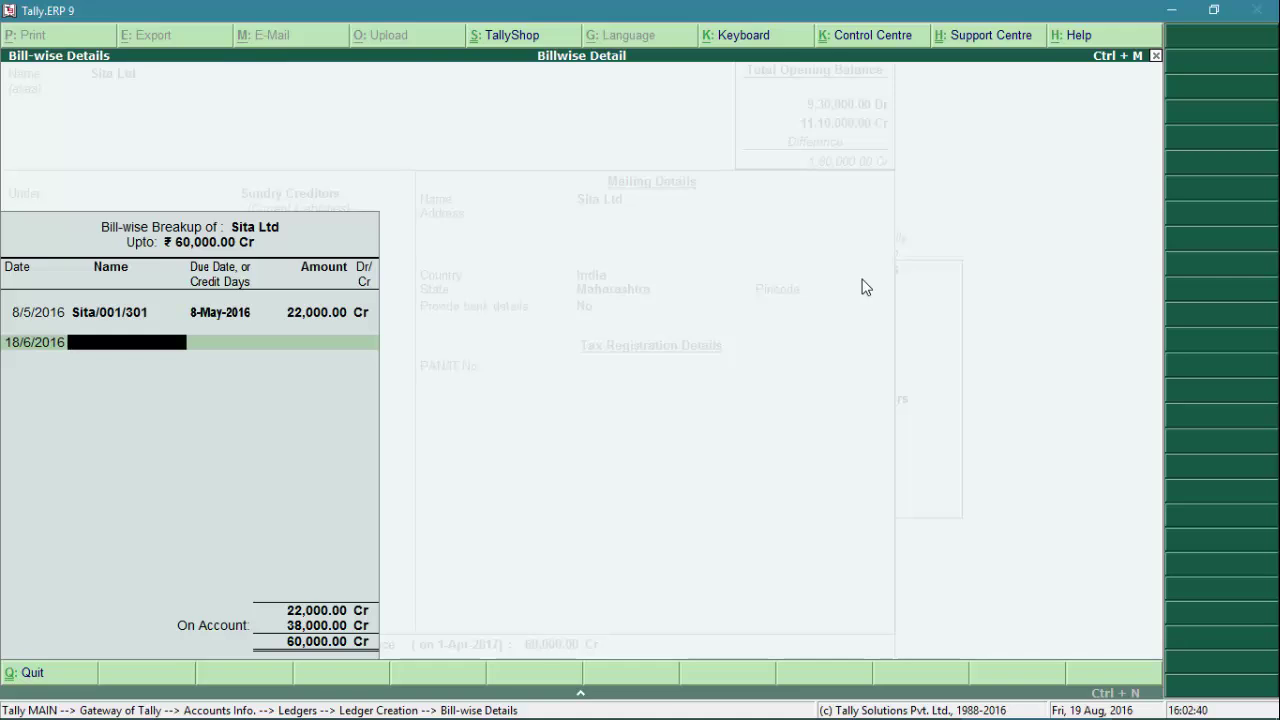
pyautogui.hotkey('alt', 'Tab')
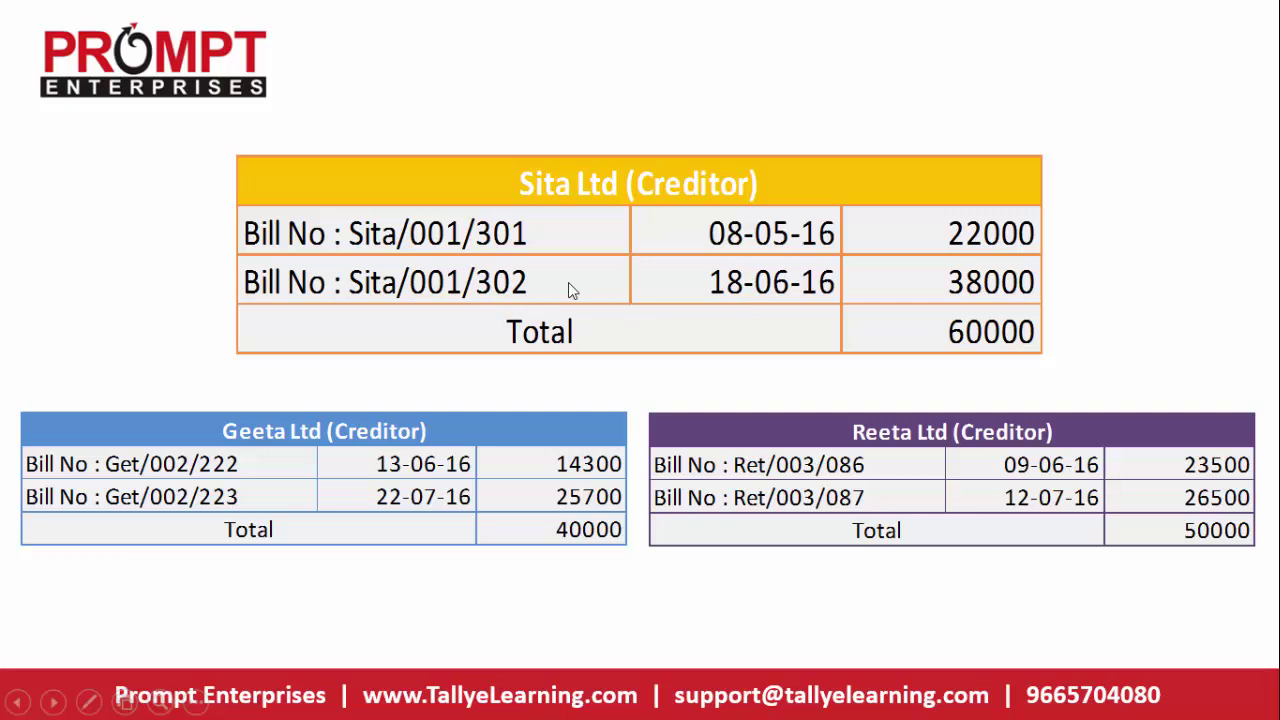
pyautogui.hotkey('alt', 'Tab')
pyautogui.write('001')
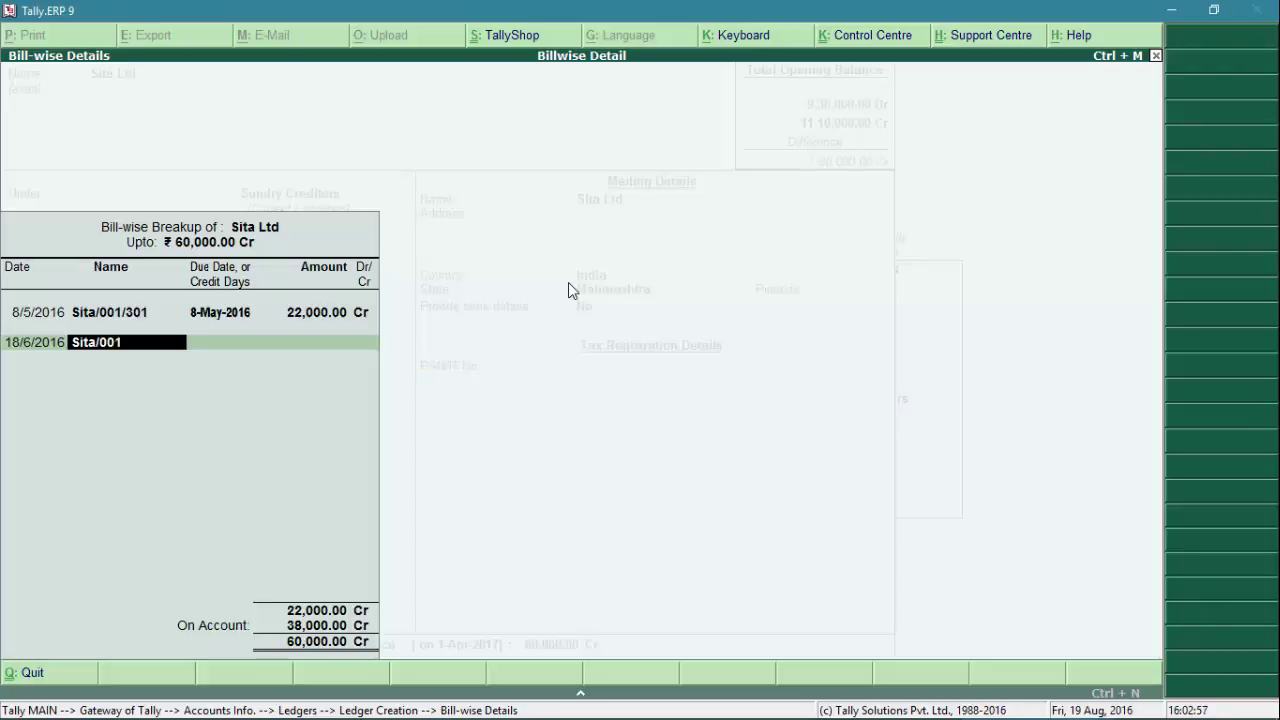
pyautogui.write('/002')
pyautogui.press('Return')
pyautogui.press('Return')
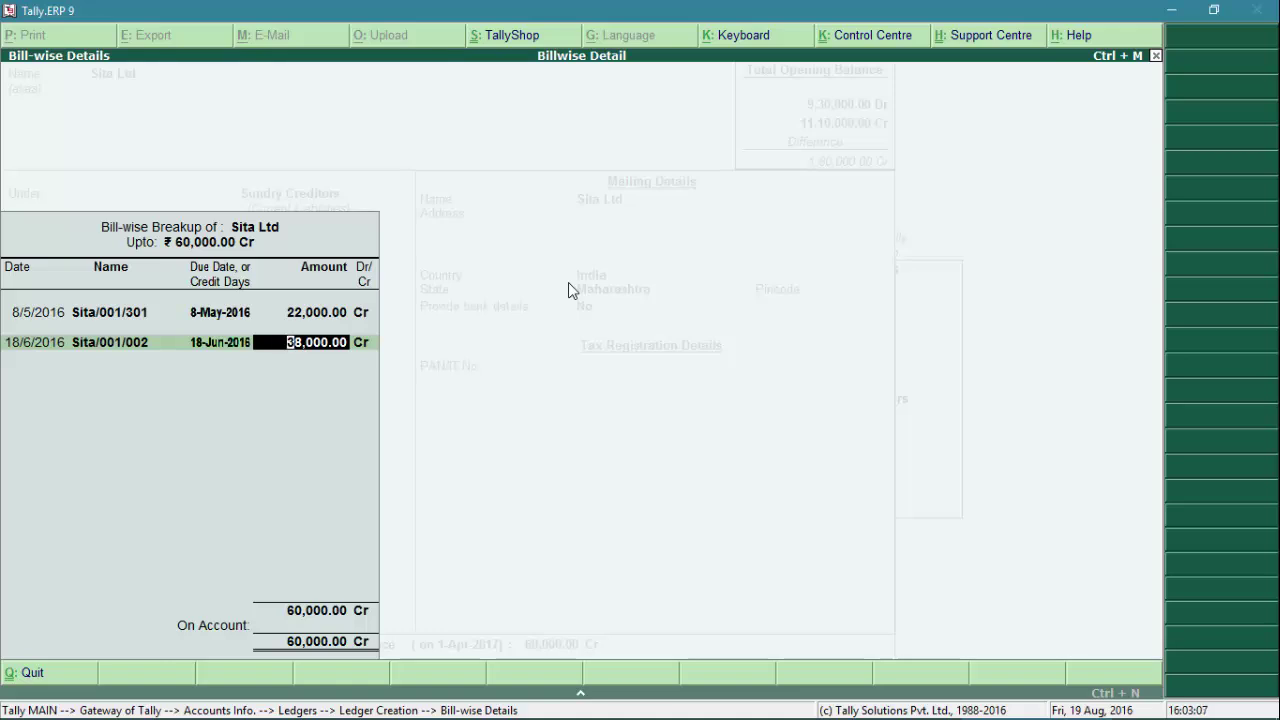
pyautogui.press('Return')
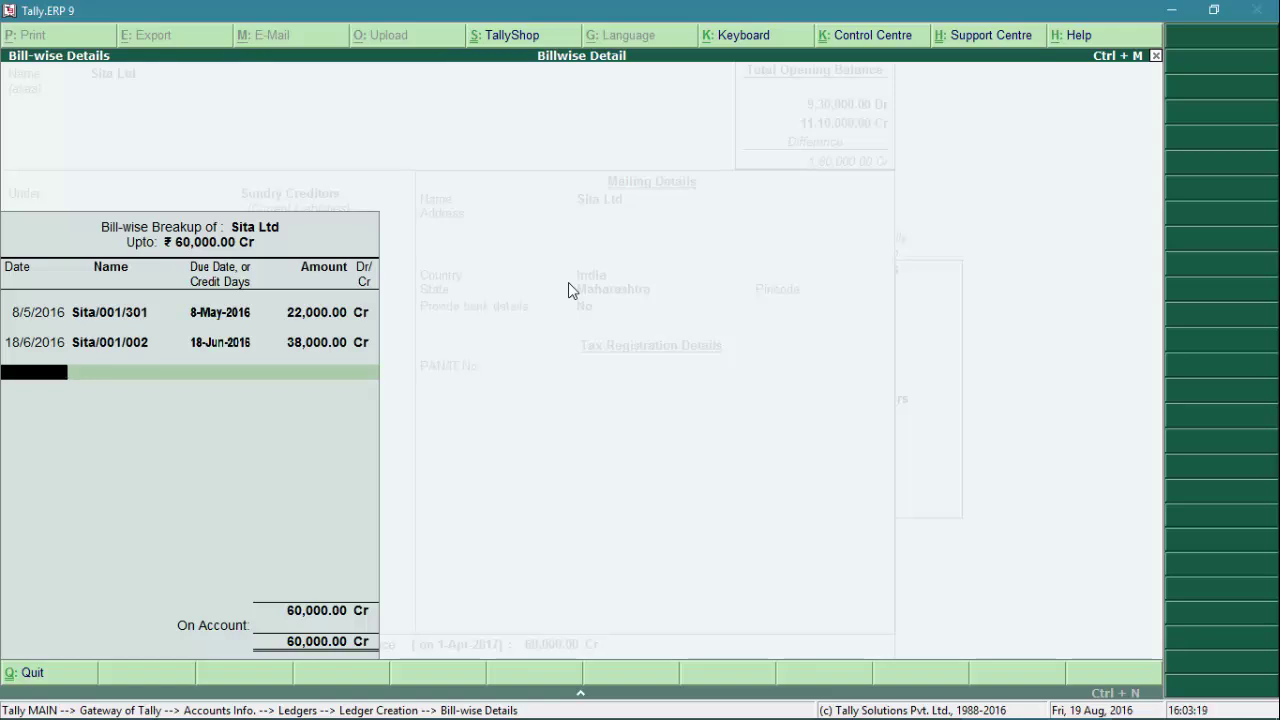
pyautogui.press('Return')
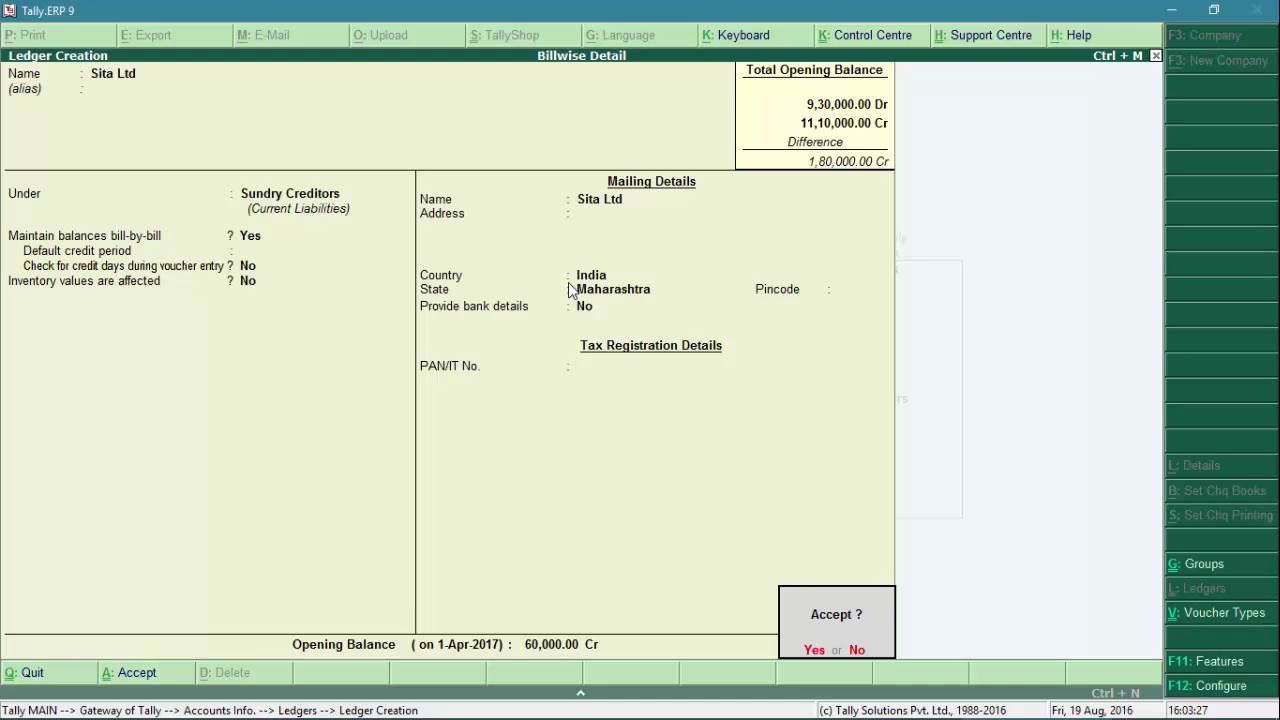
pyautogui.press('Return')
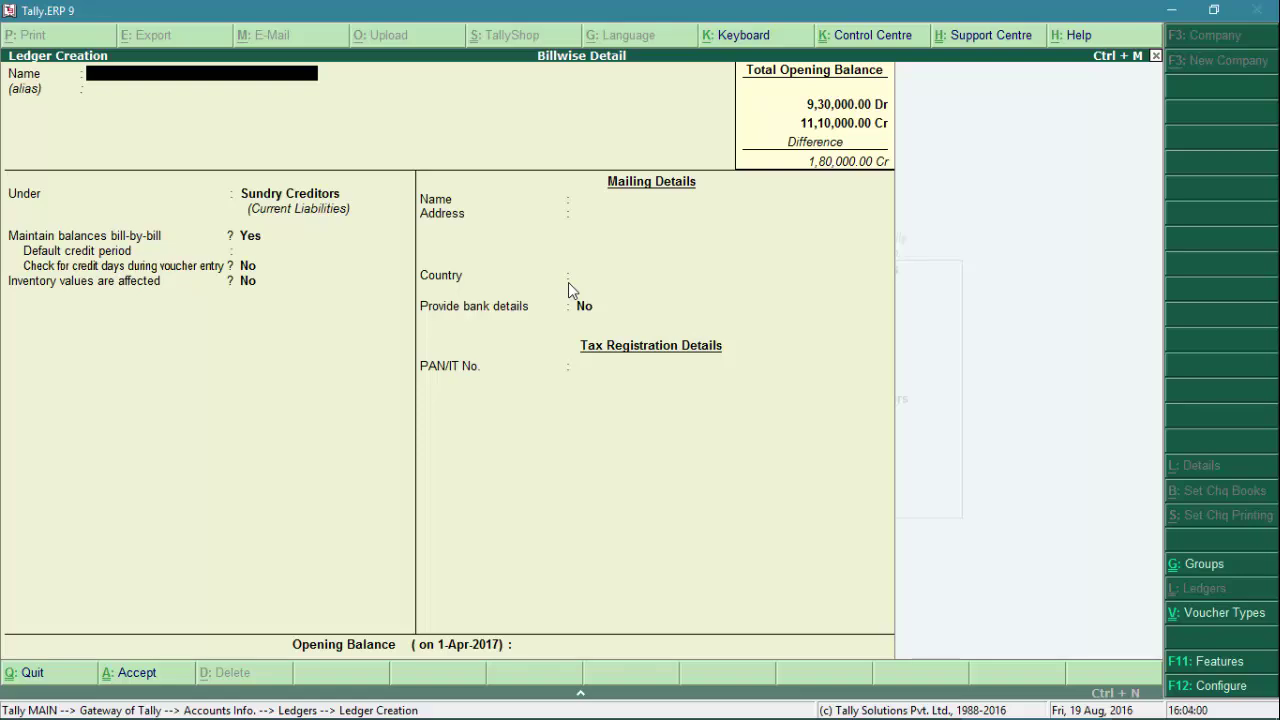
# Start another ledger named Geeta Ltd with no alias, under Sundry Creditors
pyautogui.hotkey('alt', 'Tab')
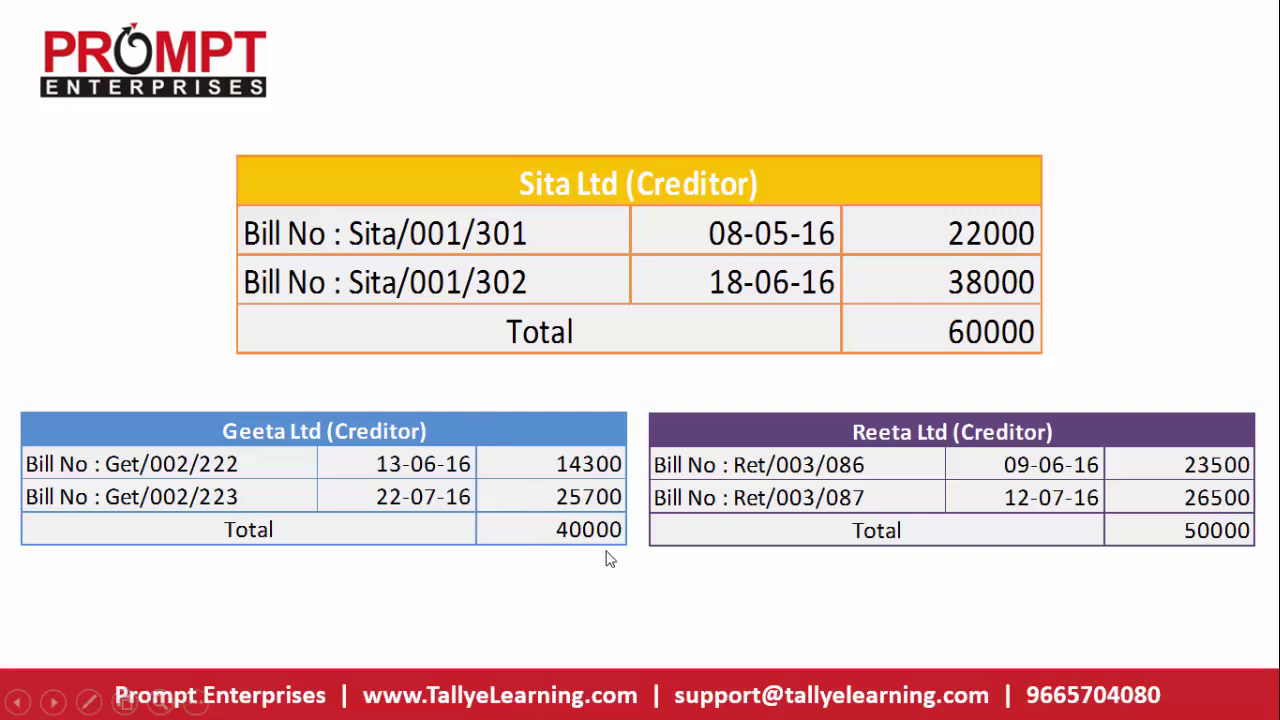
pyautogui.hotkey('alt', 'Tab')
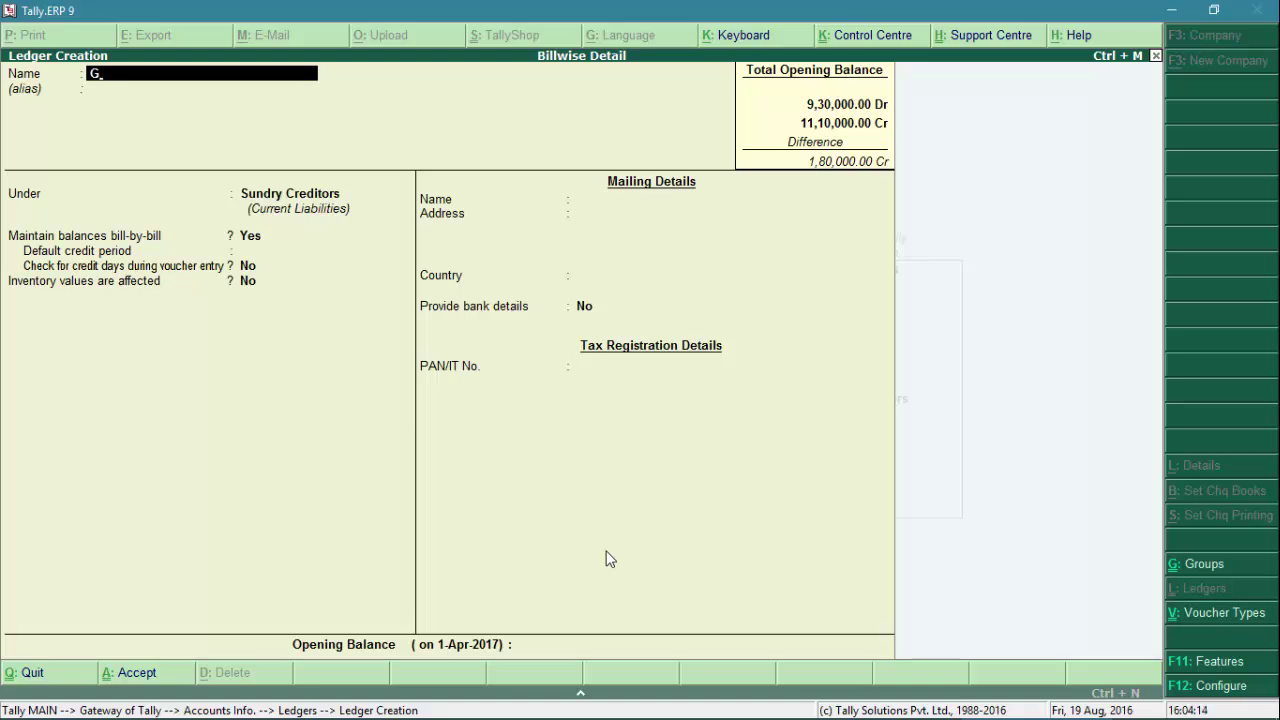
pyautogui.write('Geeta Ltd')
pyautogui.press('Return')
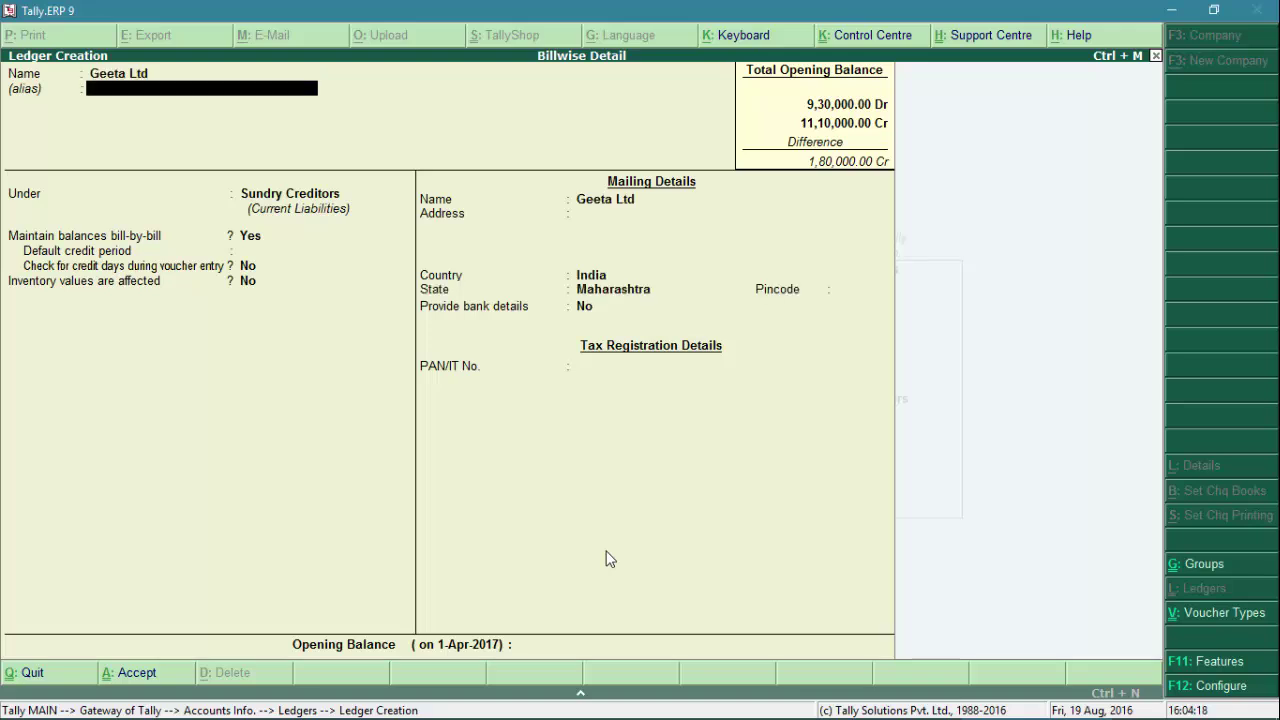
pyautogui.press('Return')
pyautogui.press('Return')
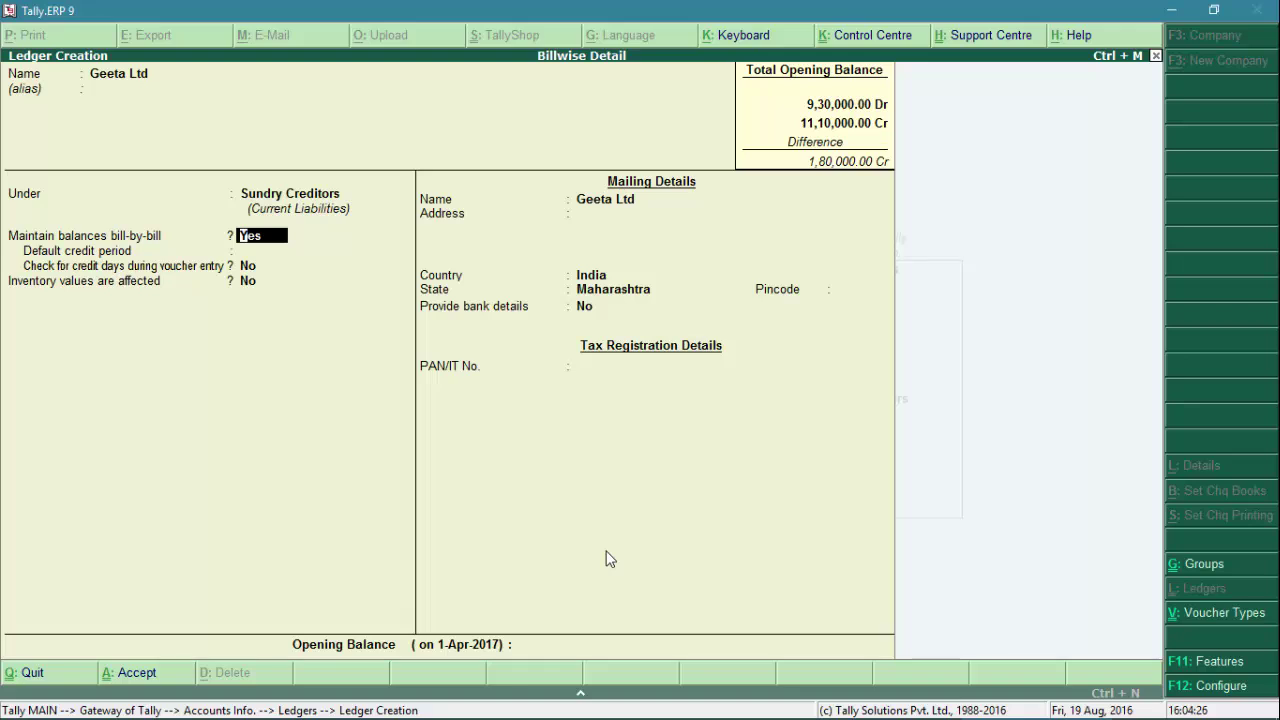
# Keep bill-by-bill balances and the other default details for Geeta Ltd, and set its opening balance to 40,000 Cr
pyautogui.press('Return')
pyautogui.press('Return')
pyautogui.press('Return')
pyautogui.press('Return')
pyautogui.press('Return')
pyautogui.press('Return')
pyautogui.press('Return')
pyautogui.press('Return')
pyautogui.press('Return')
pyautogui.press('Return')
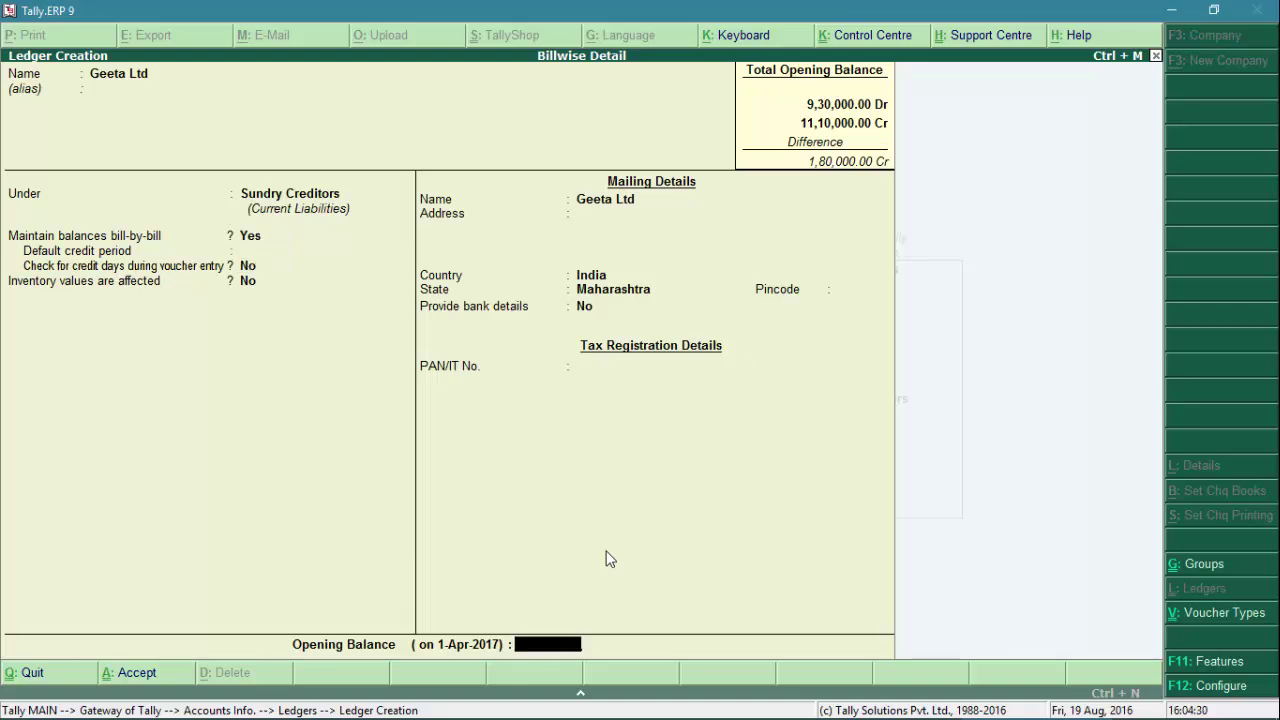
pyautogui.write('40000')
pyautogui.press('Return')
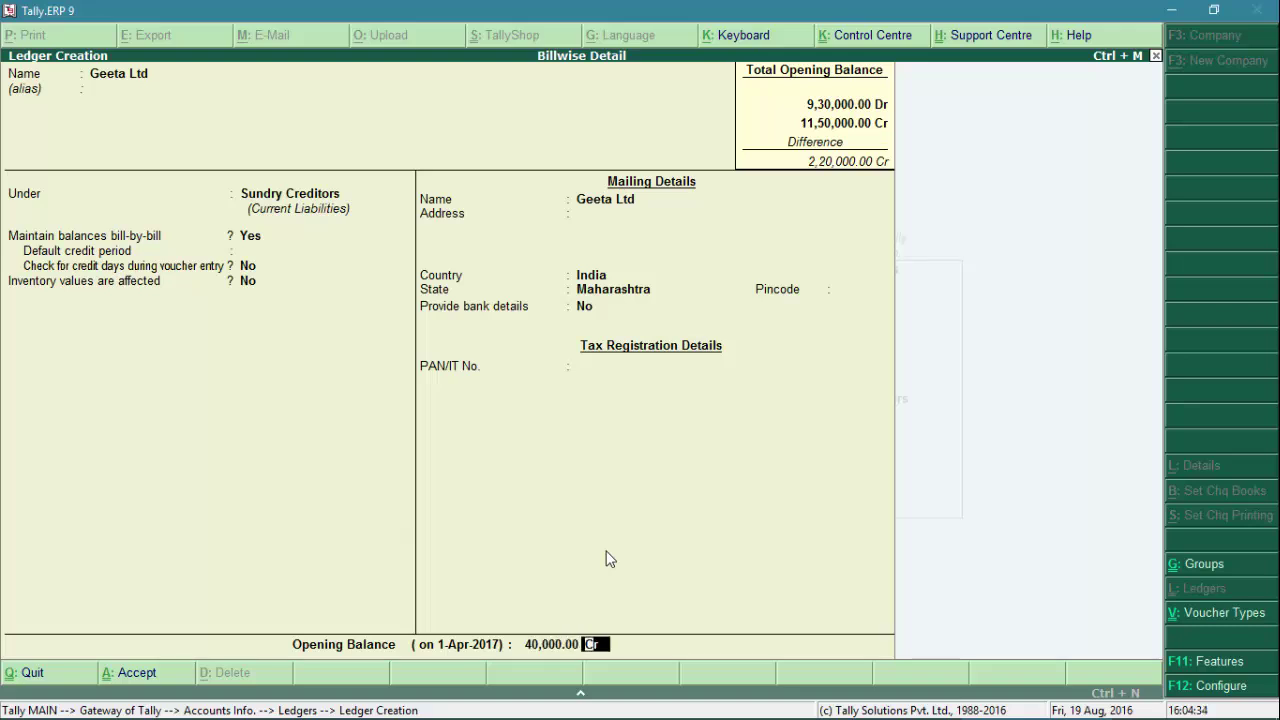
pyautogui.press('Return')
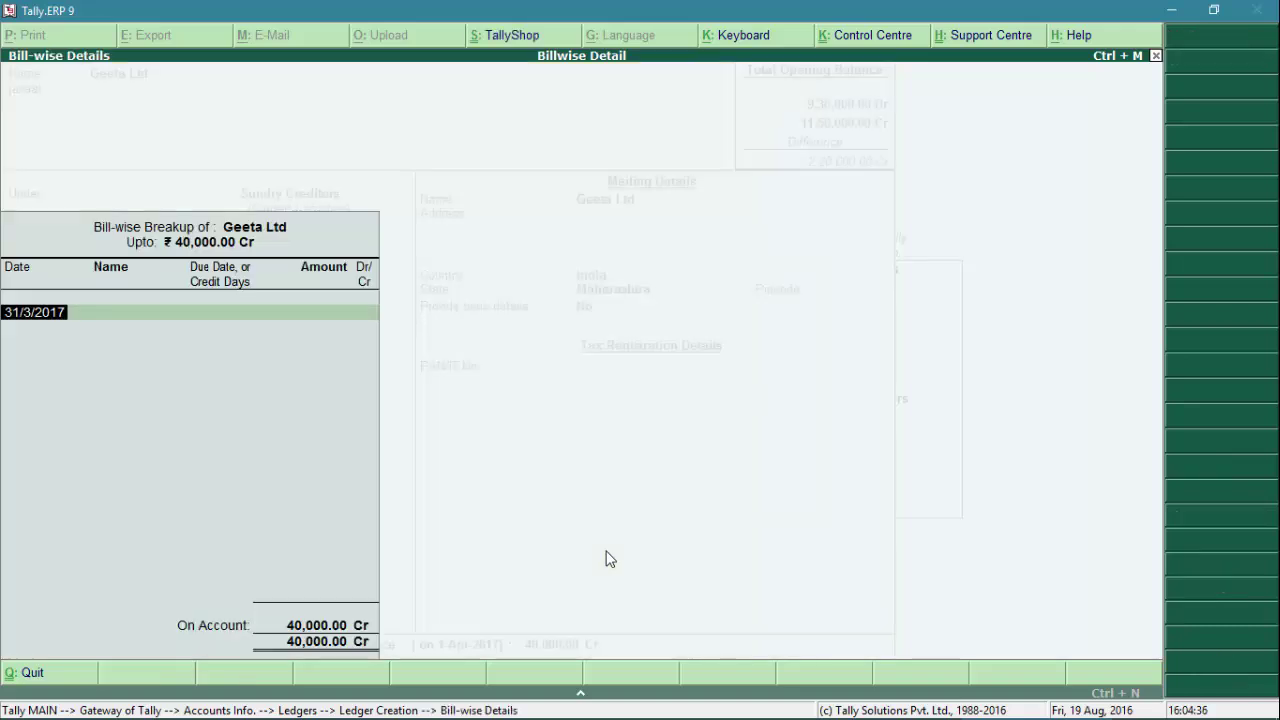
# Enter Geeta Ltd's first opening bill, Get/002/222, dated 13/6/2016 with due date 13-Jun-2016 and amount 14,300 Cr
pyautogui.hotkey('alt', 'Tab')
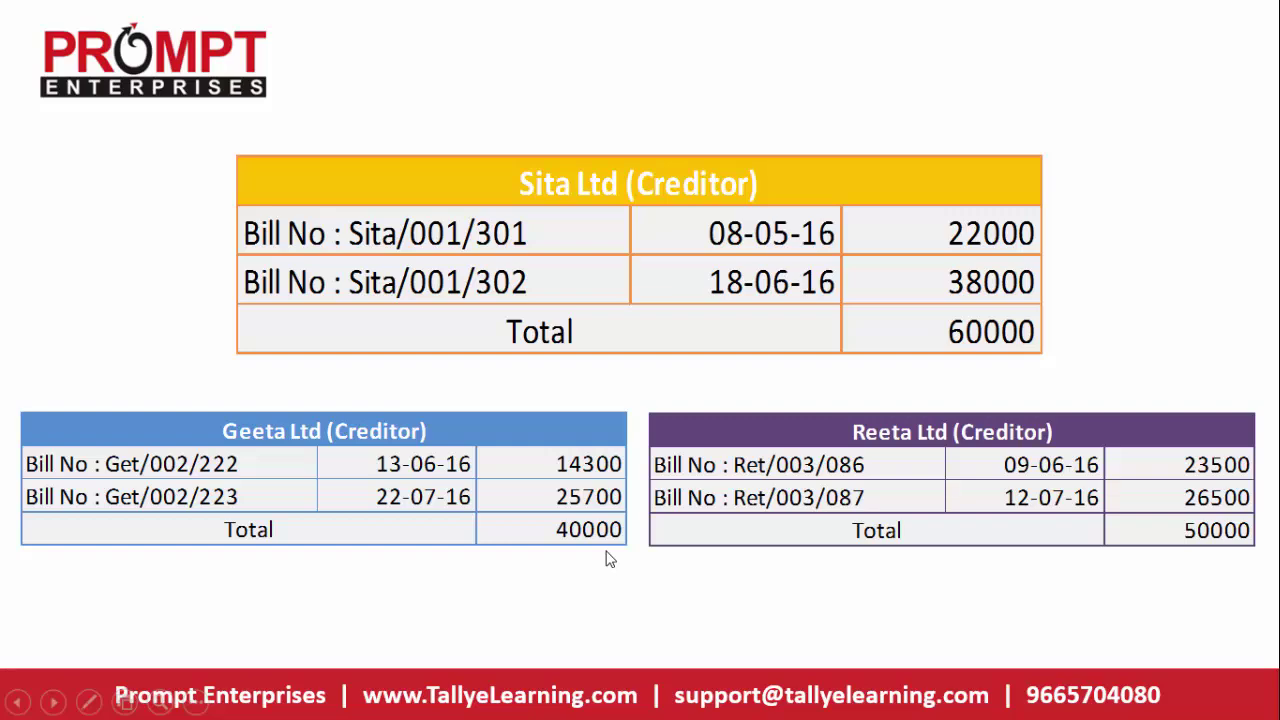
pyautogui.hotkey('alt', 'Tab')
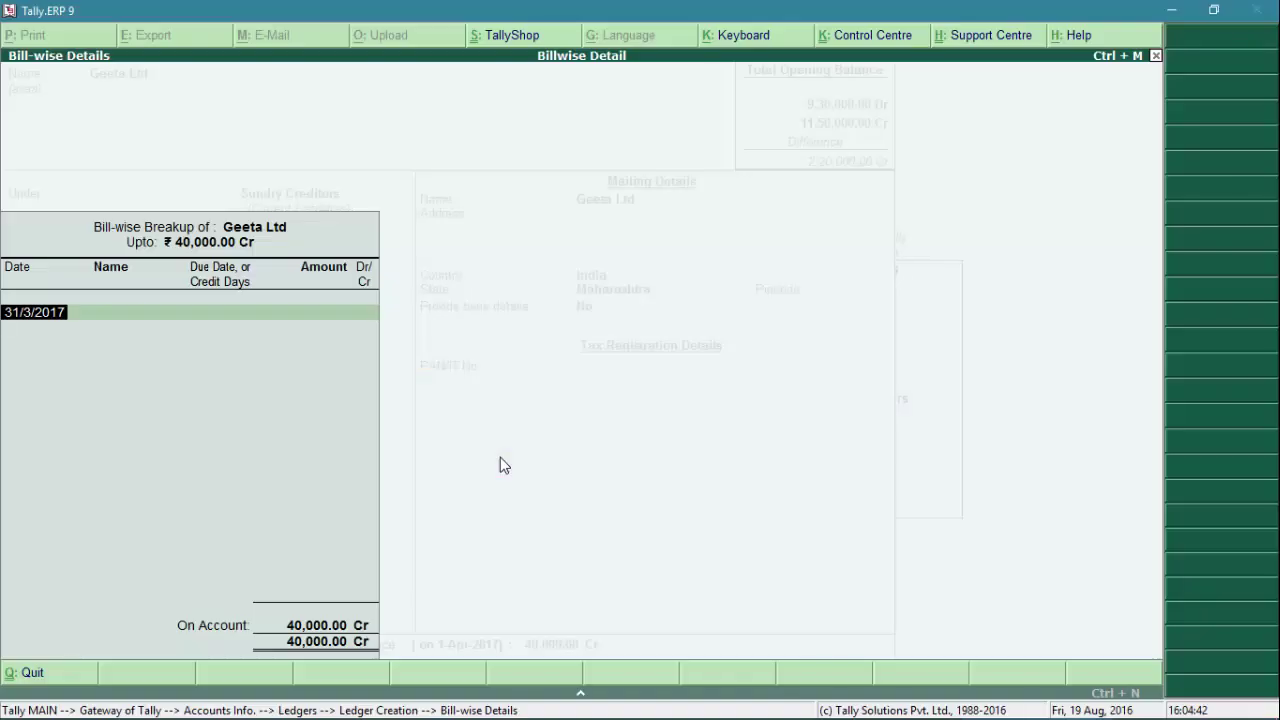
pyautogui.write('13/6')
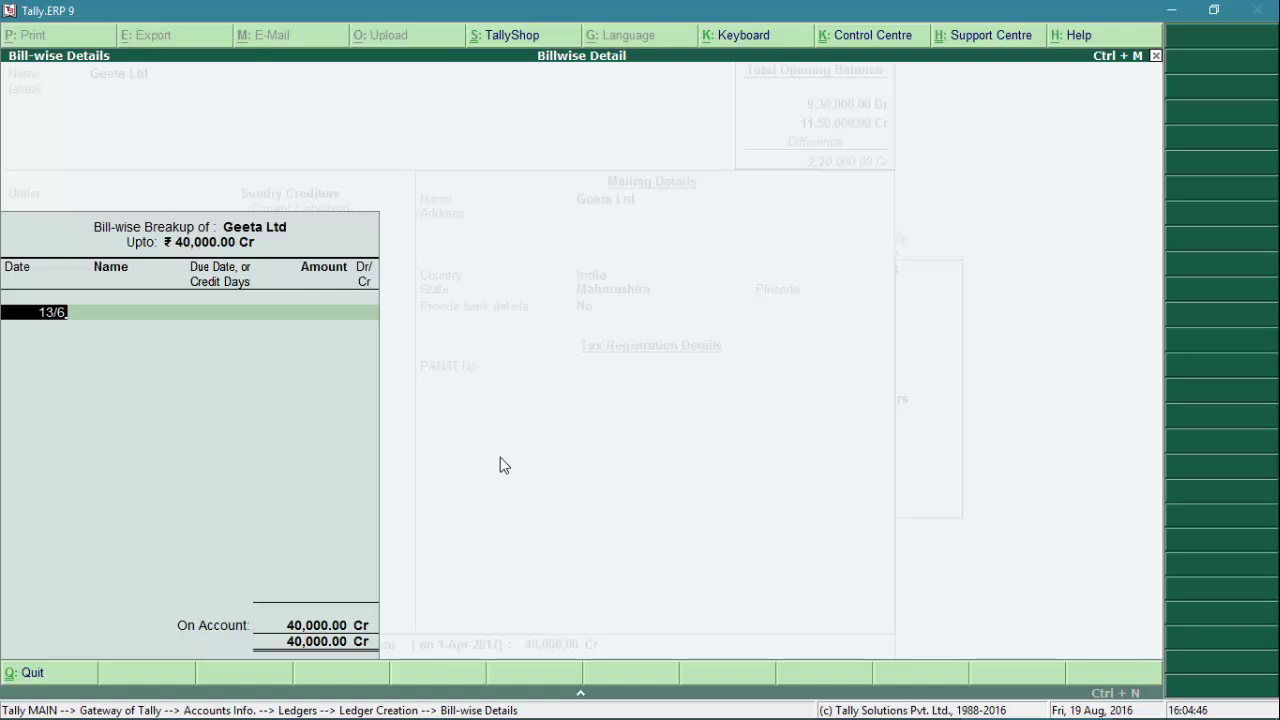
pyautogui.press('Return')
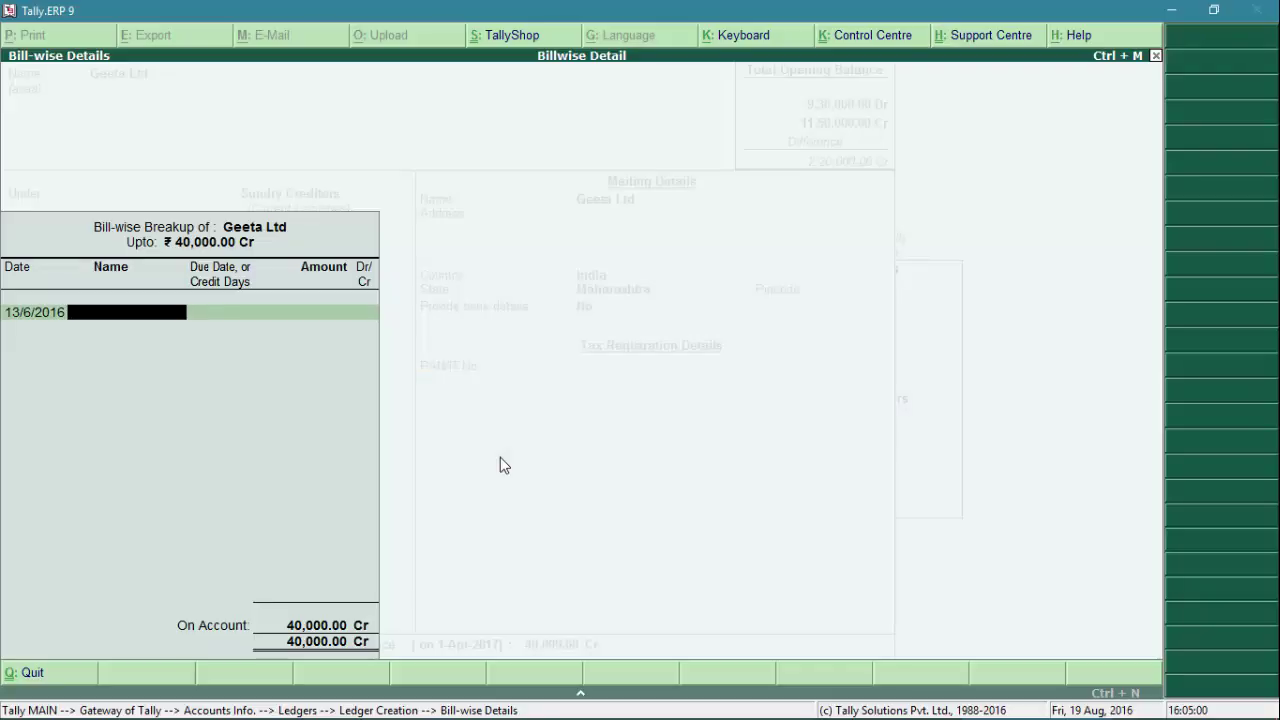
pyautogui.write('Get/002/222')
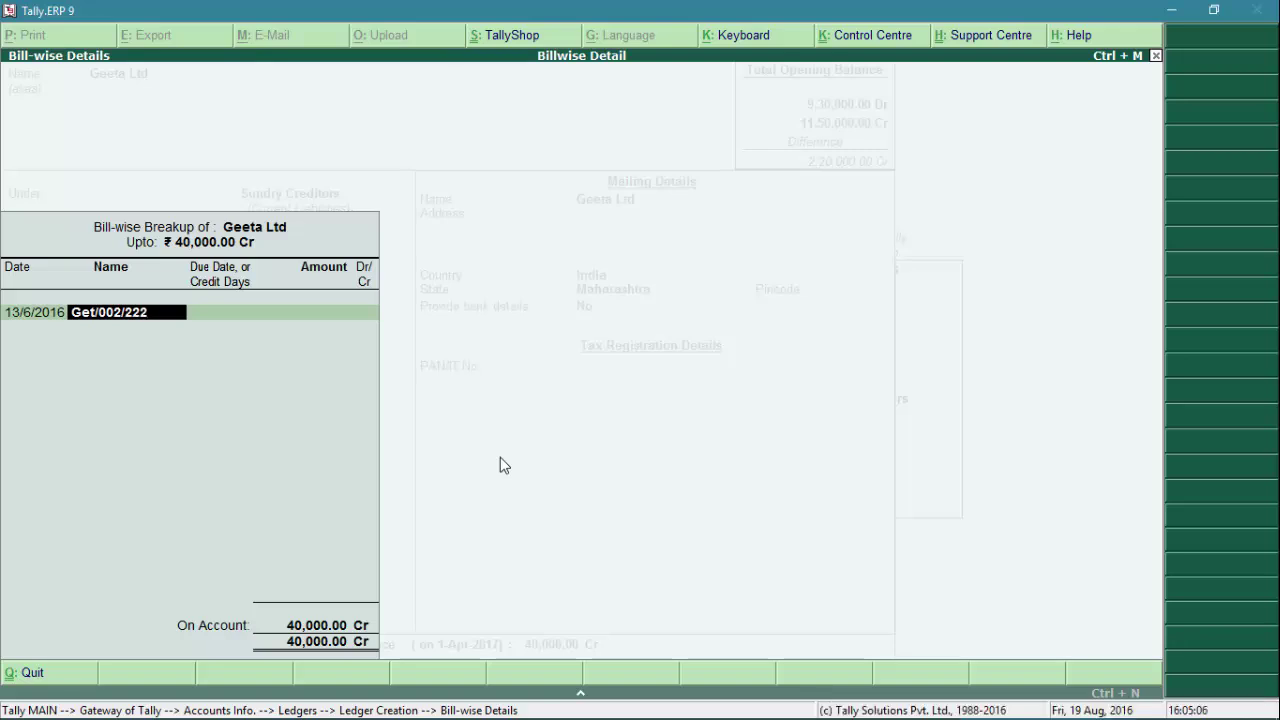
pyautogui.press('Return')
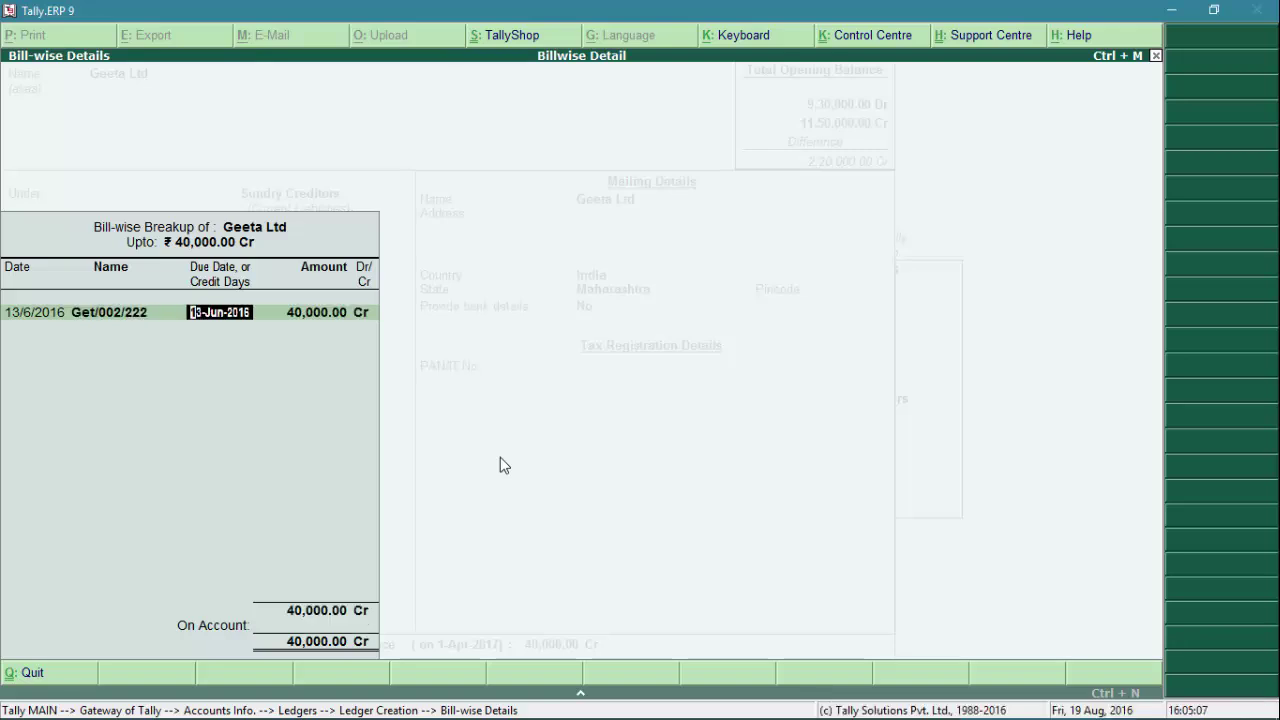
pyautogui.press('Return')
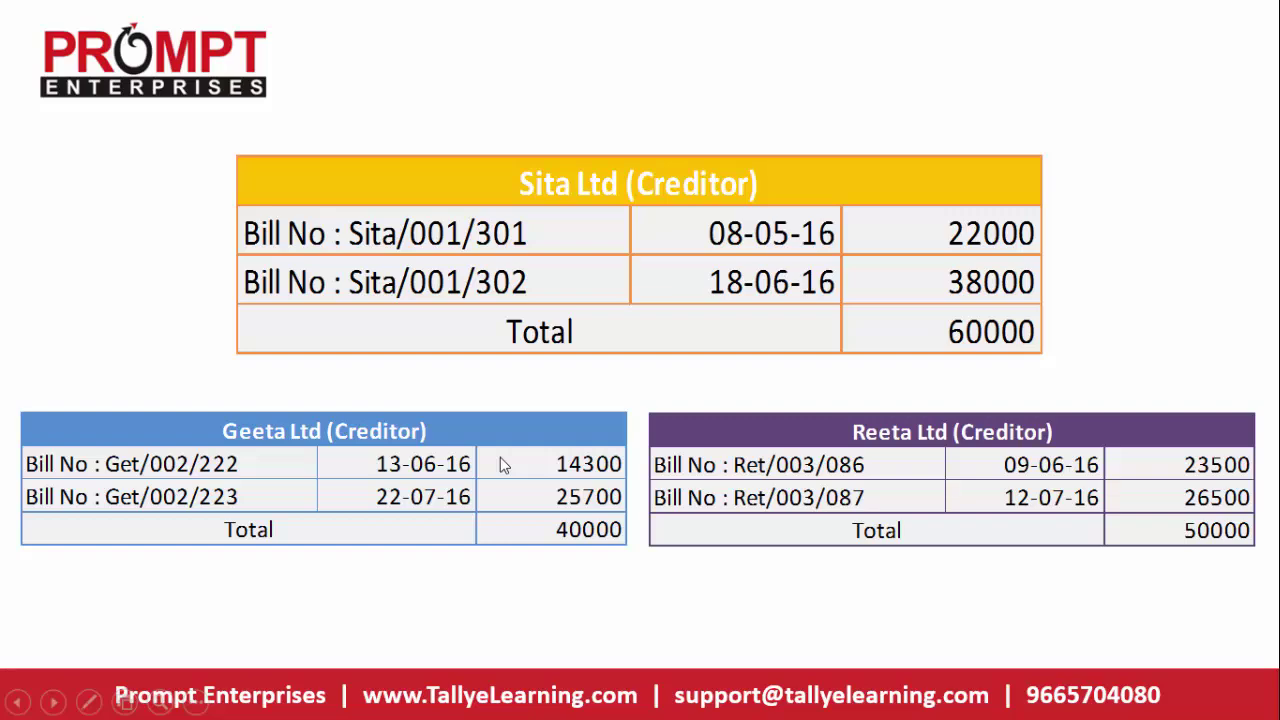
pyautogui.write('14300')
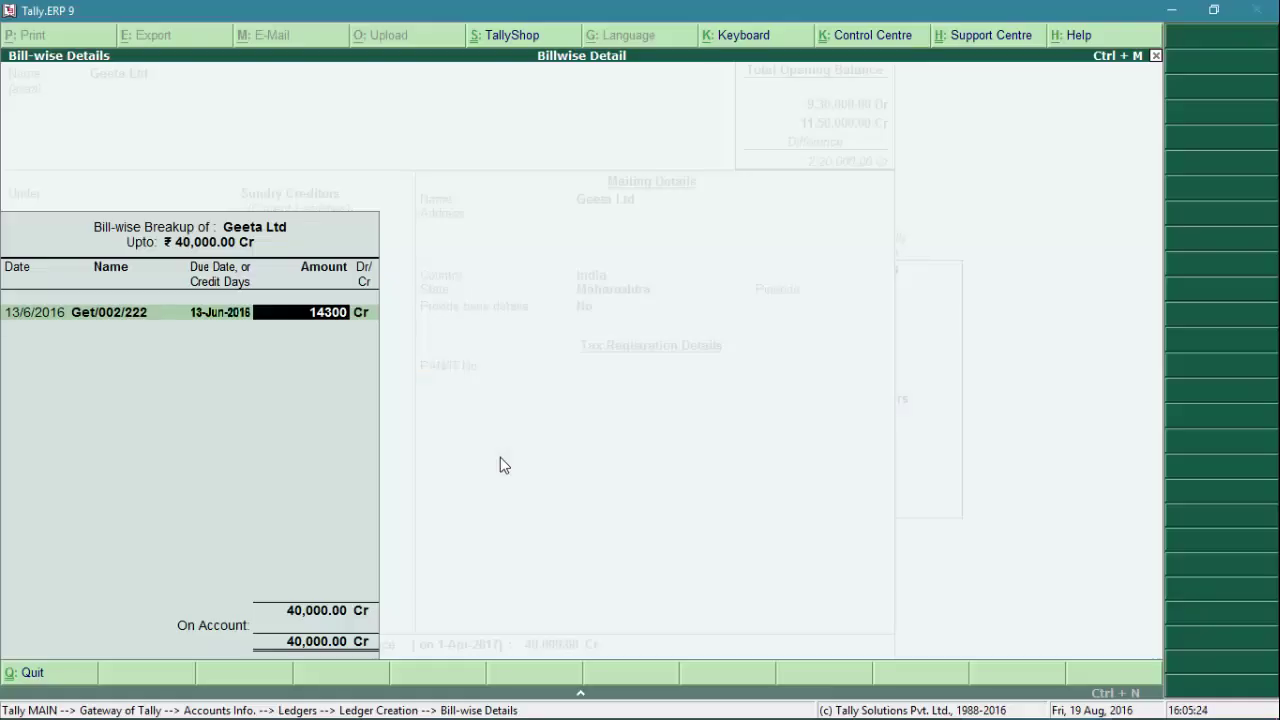
pyautogui.press('Return')
pyautogui.press('Return')
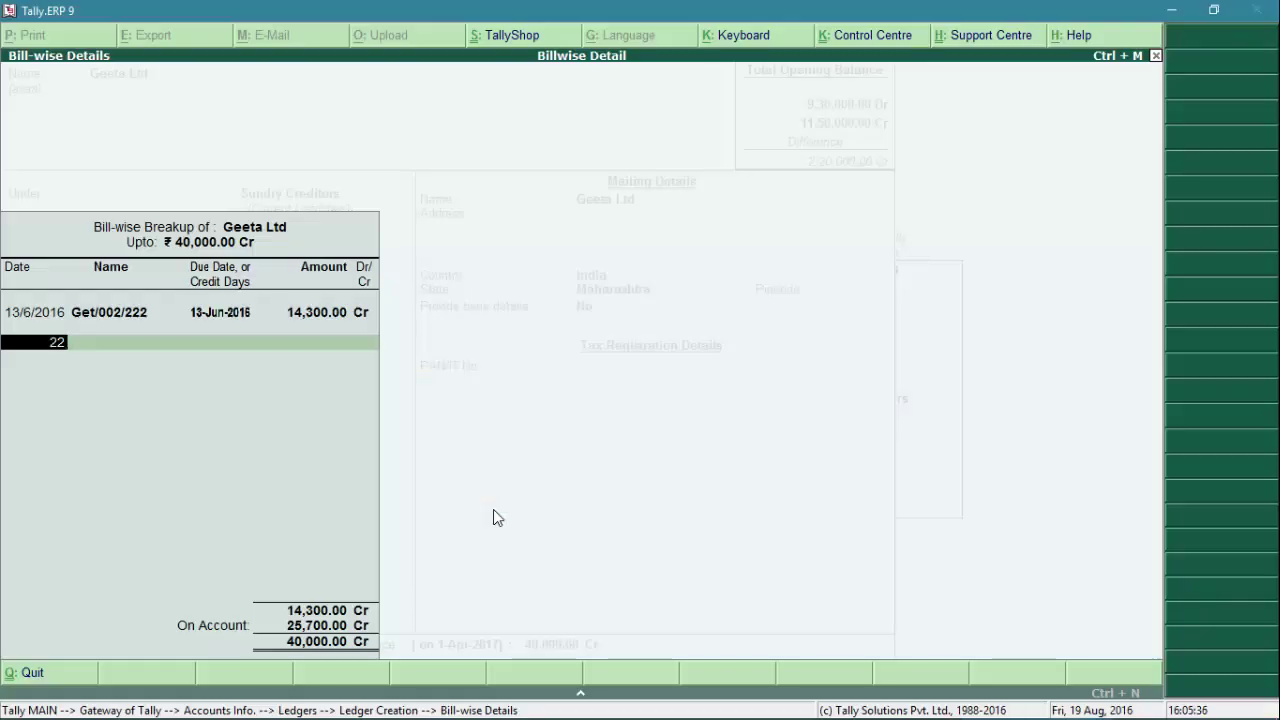
# Add Geeta Ltd's second opening bill, Get/002/223, dated 22/7/2016 with due date 22-Jul-2016 for 25,700 Cr, and save the ledger
pyautogui.write('/7')
pyautogui.press('Return')
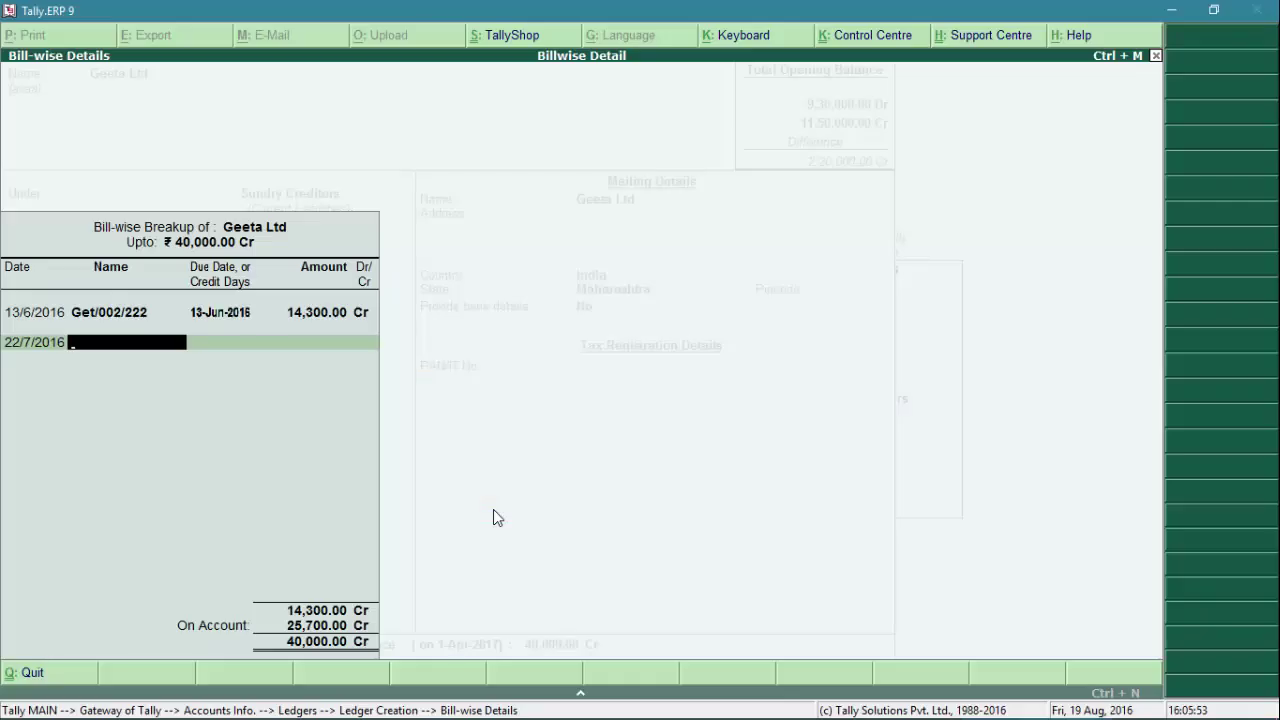
pyautogui.write('Get/002/')
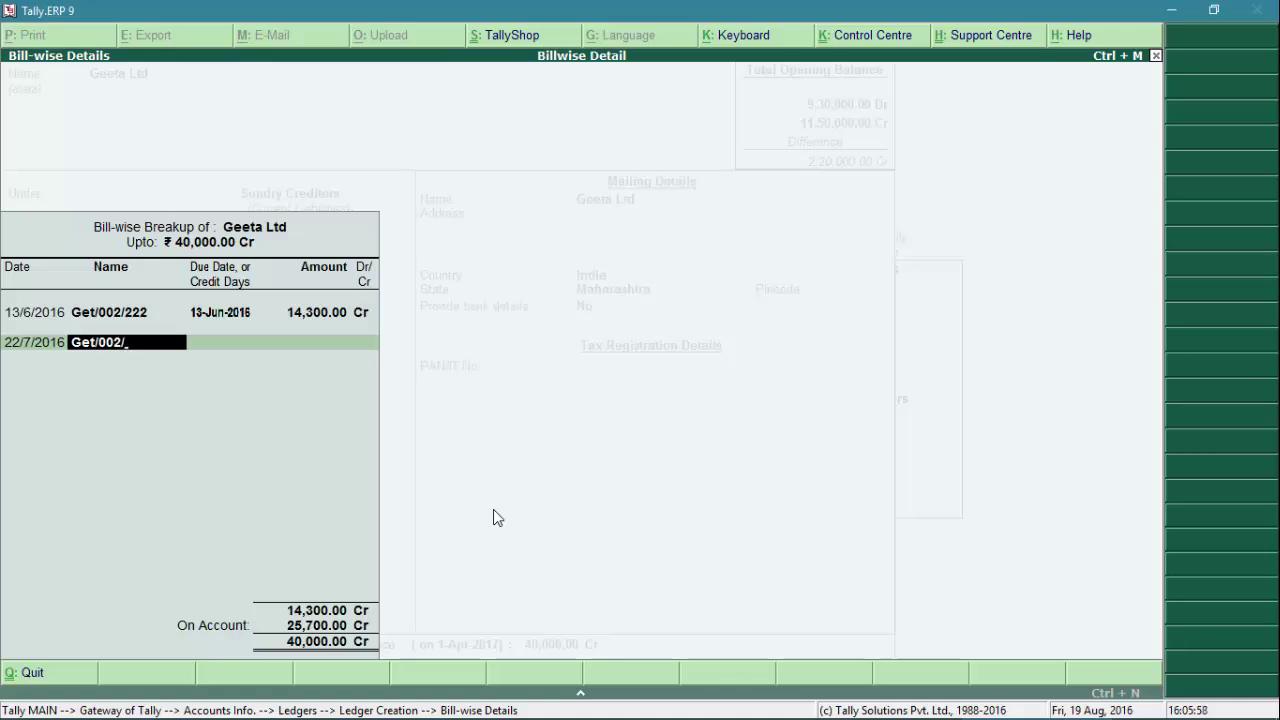
pyautogui.write('223')
pyautogui.press('Return')
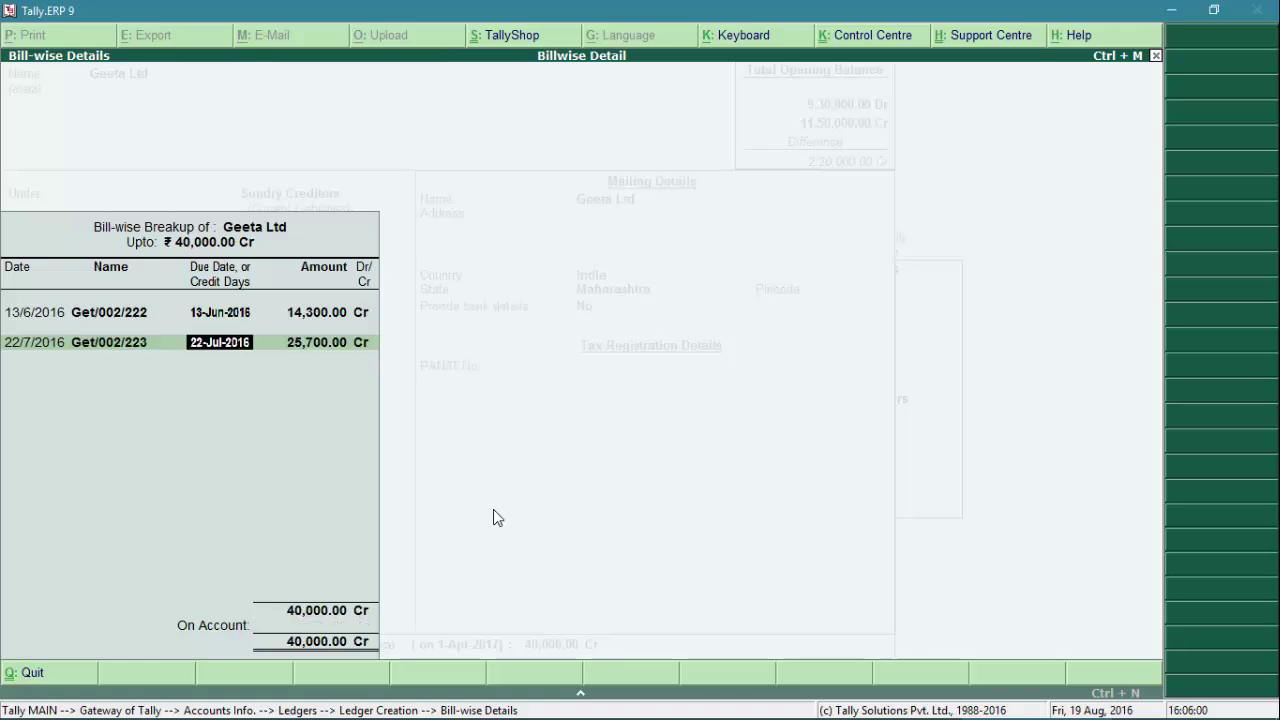
pyautogui.press('Return')
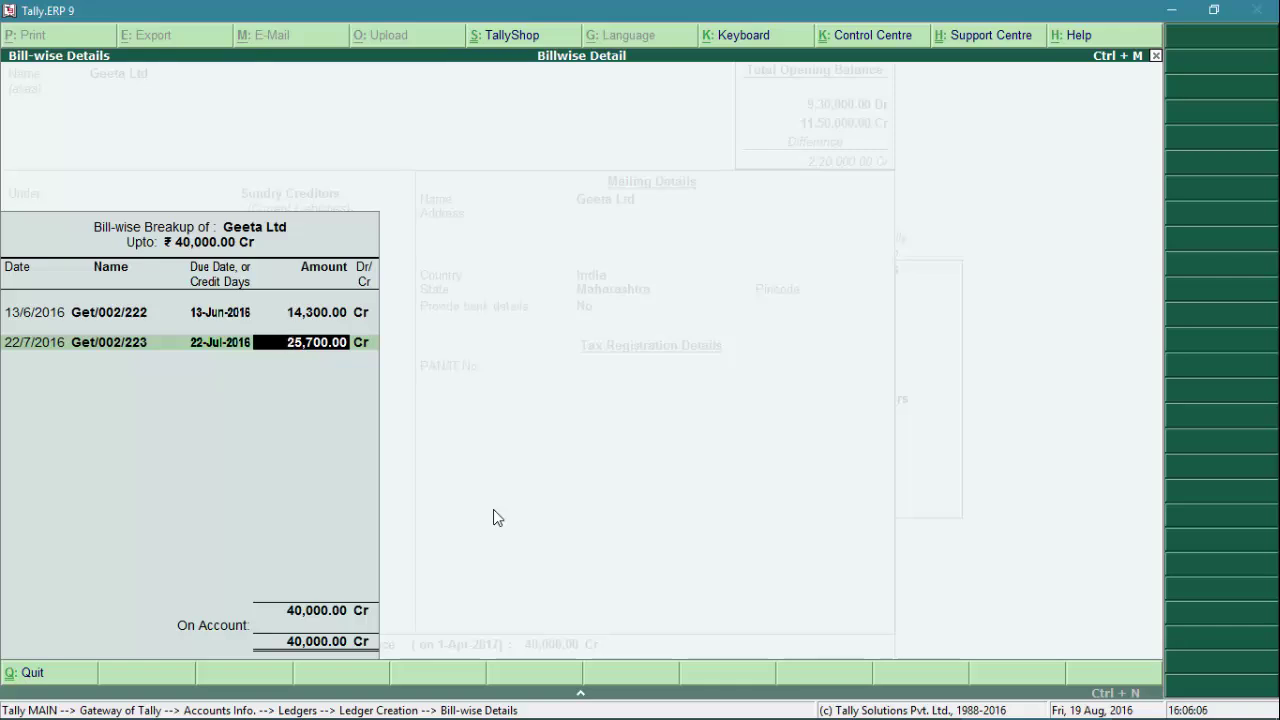
pyautogui.press('Return')
pyautogui.press('Return')
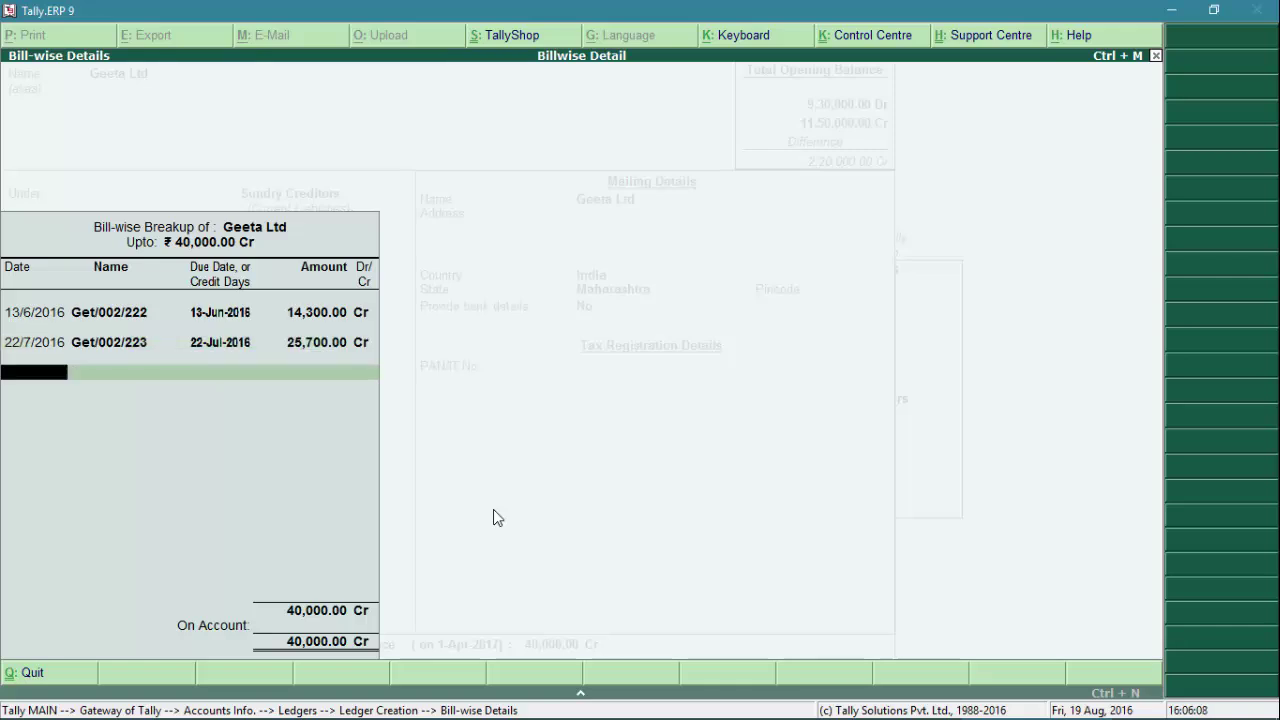
pyautogui.press('Return')
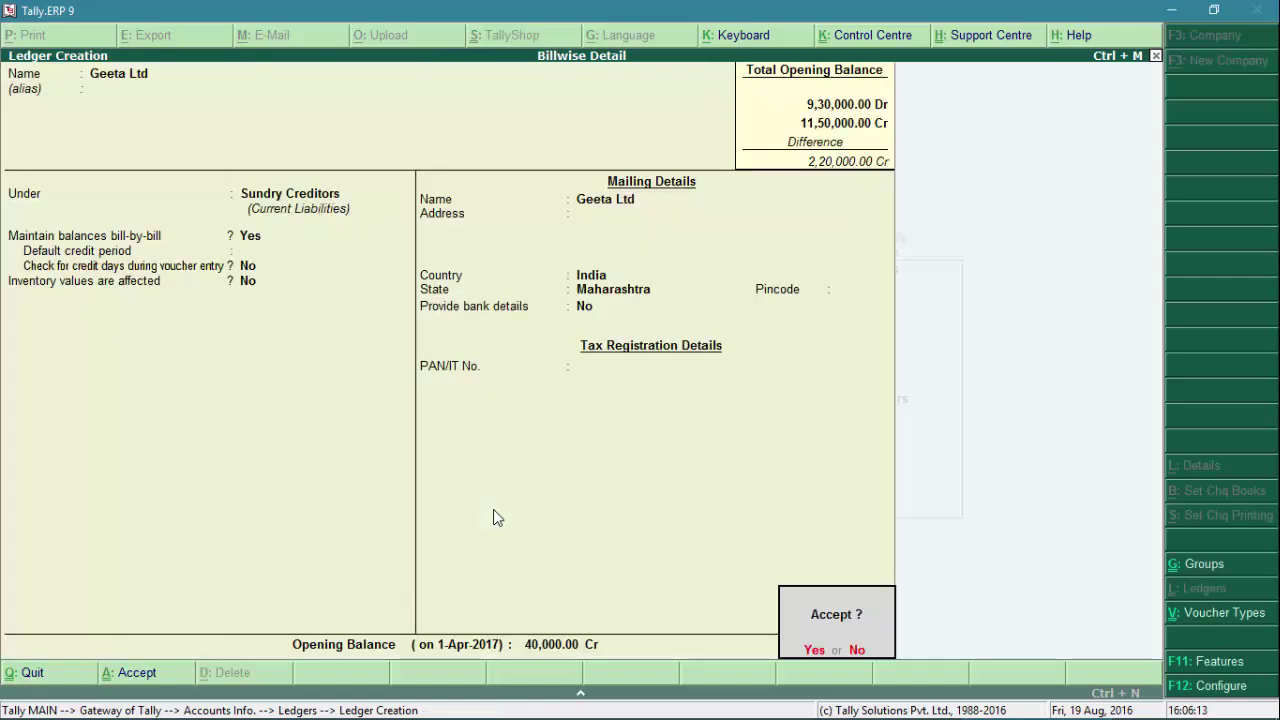
pyautogui.press('Return')
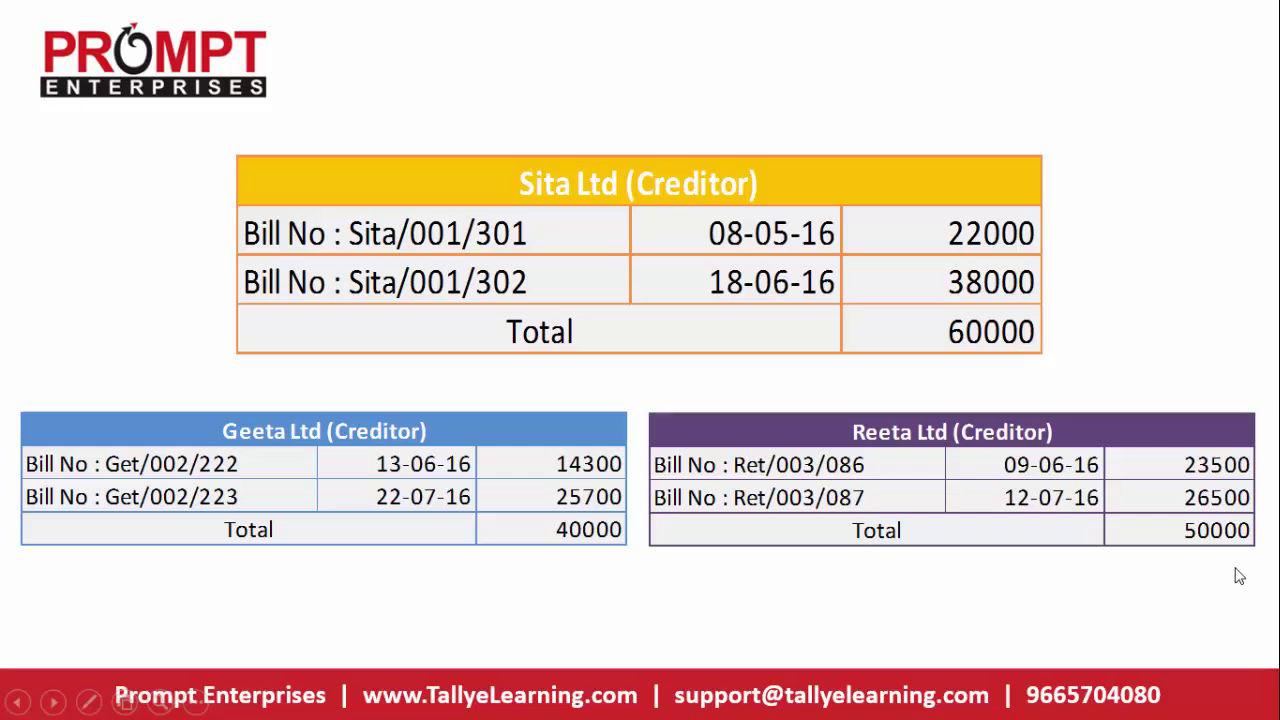
# Return to Tally.ERP 9 and start a ledger named Reeta Ltd with no alias, under Sundry Creditors
pyautogui.hotkey('alt', 'Tab')
pyautogui.write('R')
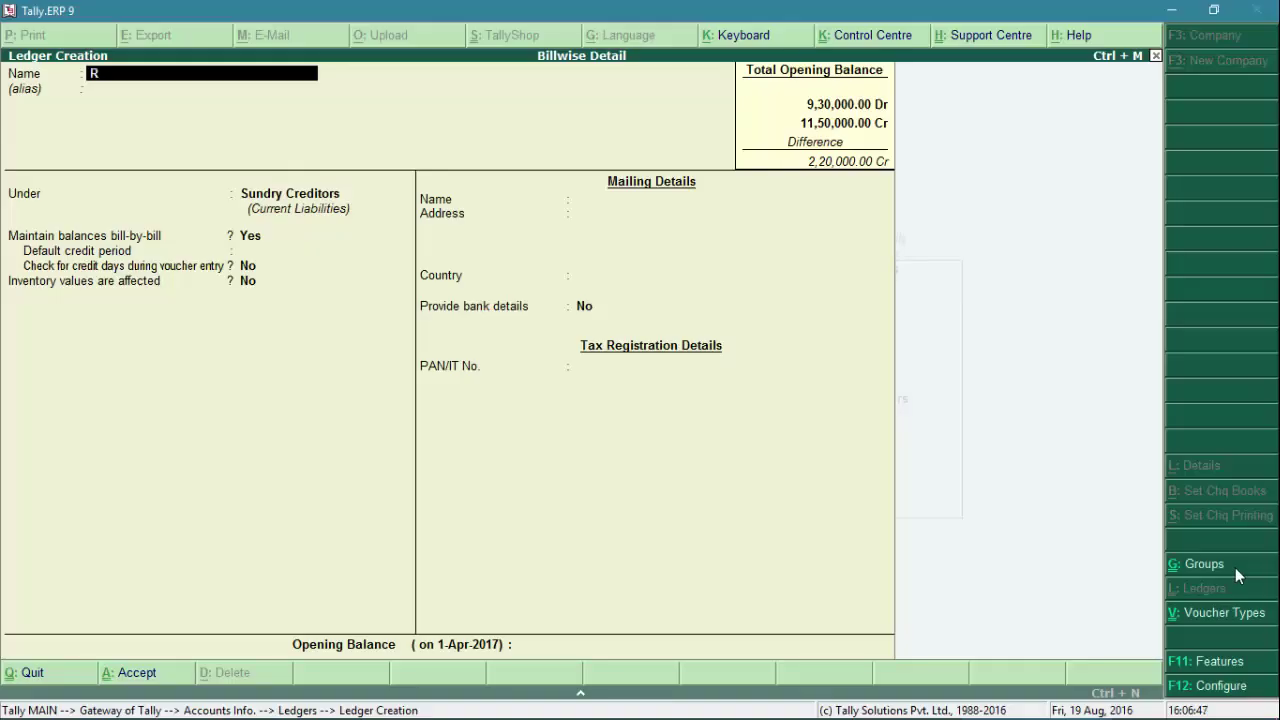
pyautogui.write('eeta Ltd')
pyautogui.press('Return')
pyautogui.press('Return')
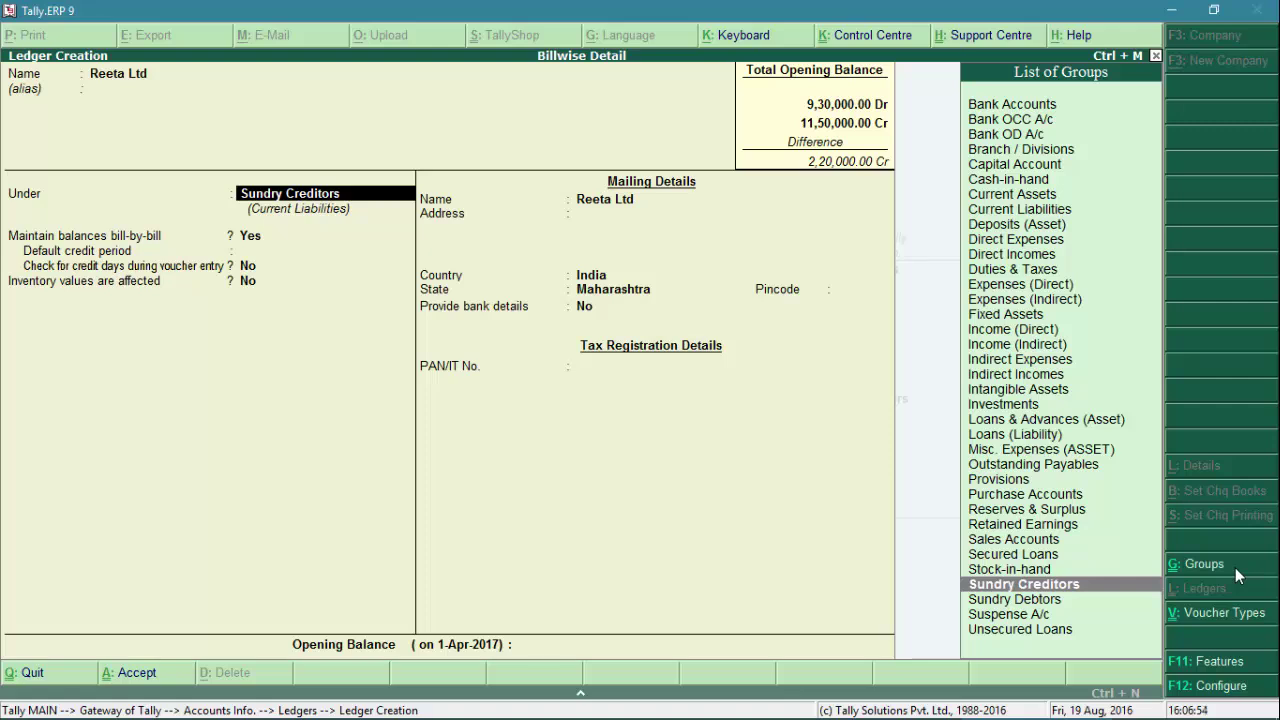
pyautogui.press('Return')
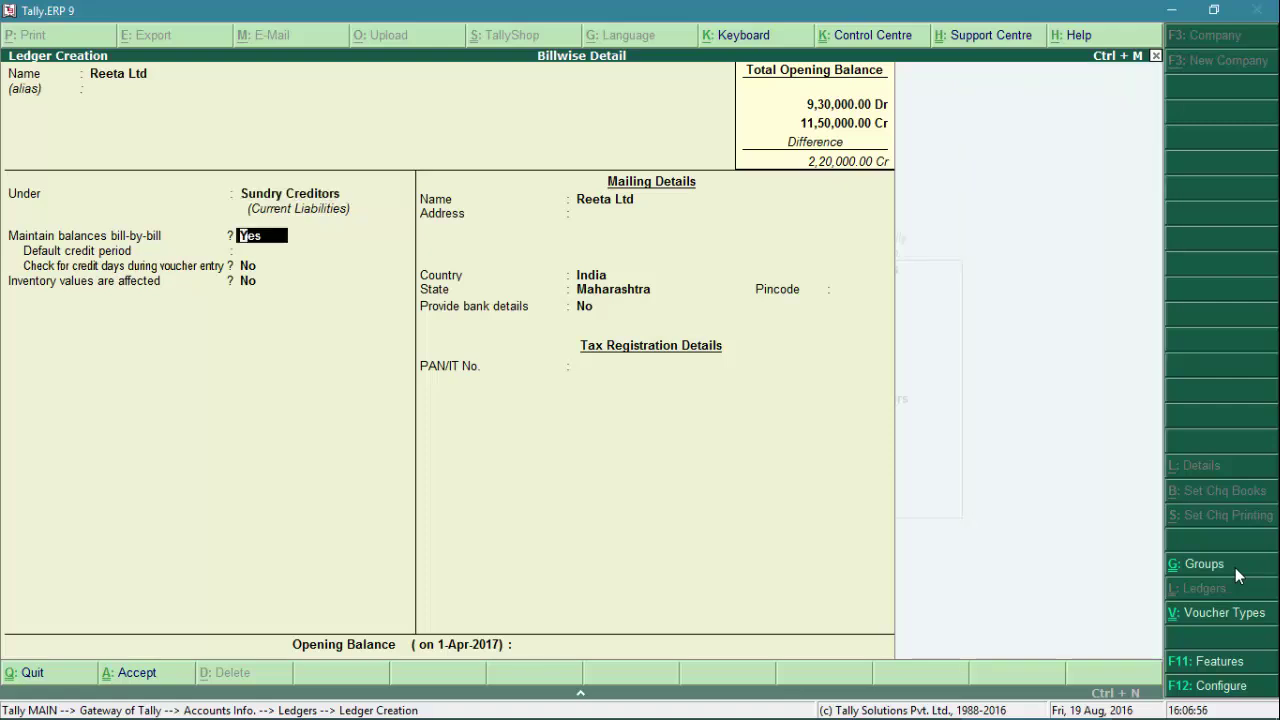
# Keep bill-by-bill balances and the other default details for Reeta Ltd, and set its opening balance to 50,000 Cr
pyautogui.press('Return')
pyautogui.press('Return')
pyautogui.press('Return')
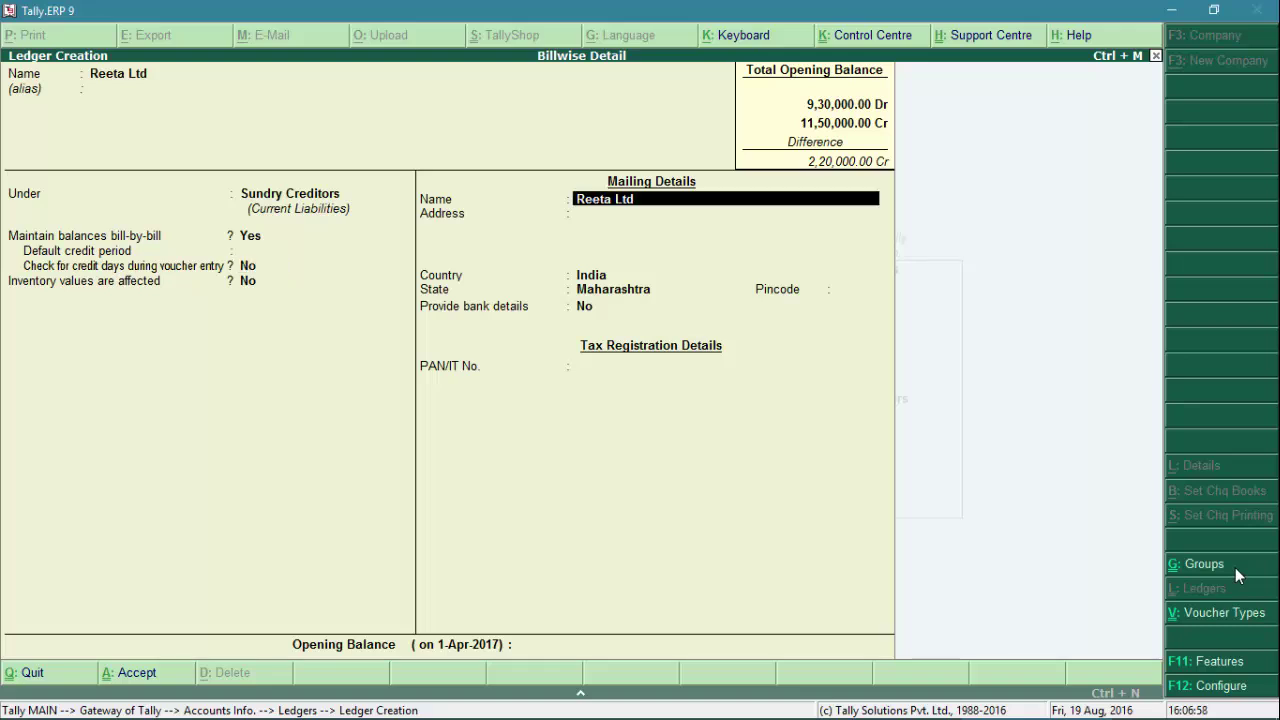
pyautogui.press('Return')
pyautogui.press('Return')
pyautogui.press('Return')
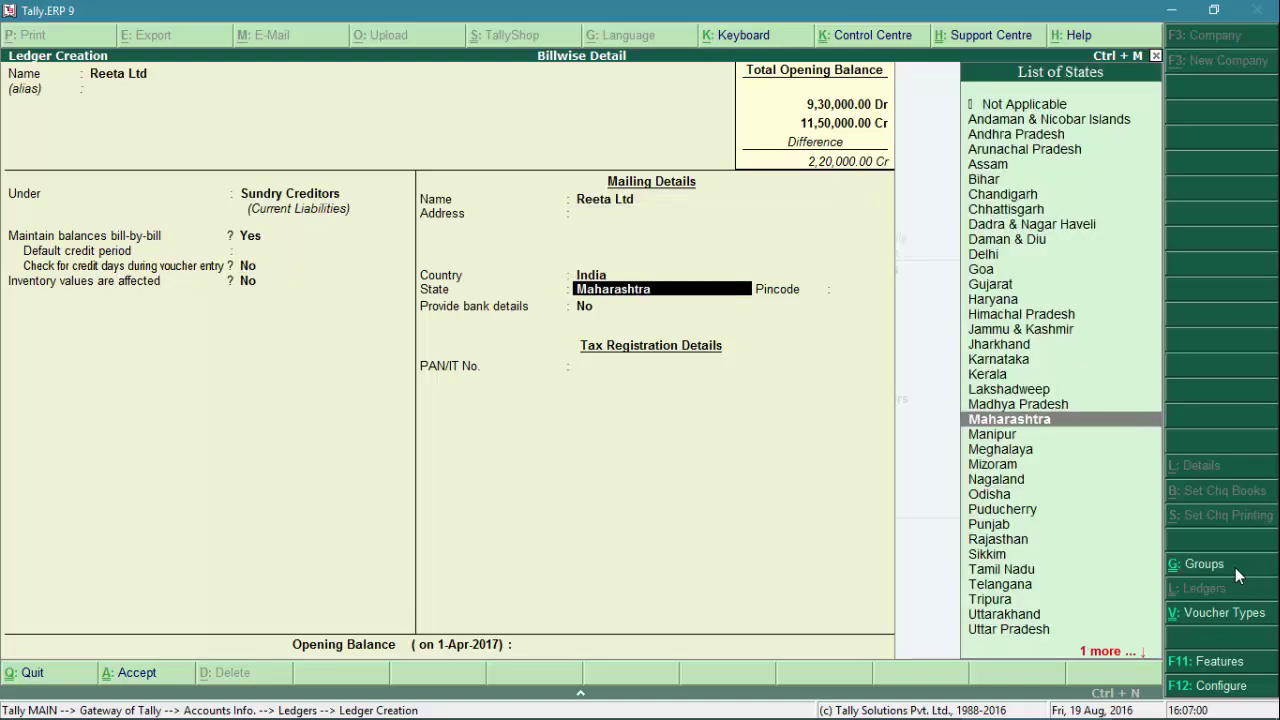
pyautogui.press('Return')
pyautogui.press('Return')
pyautogui.press('Return')
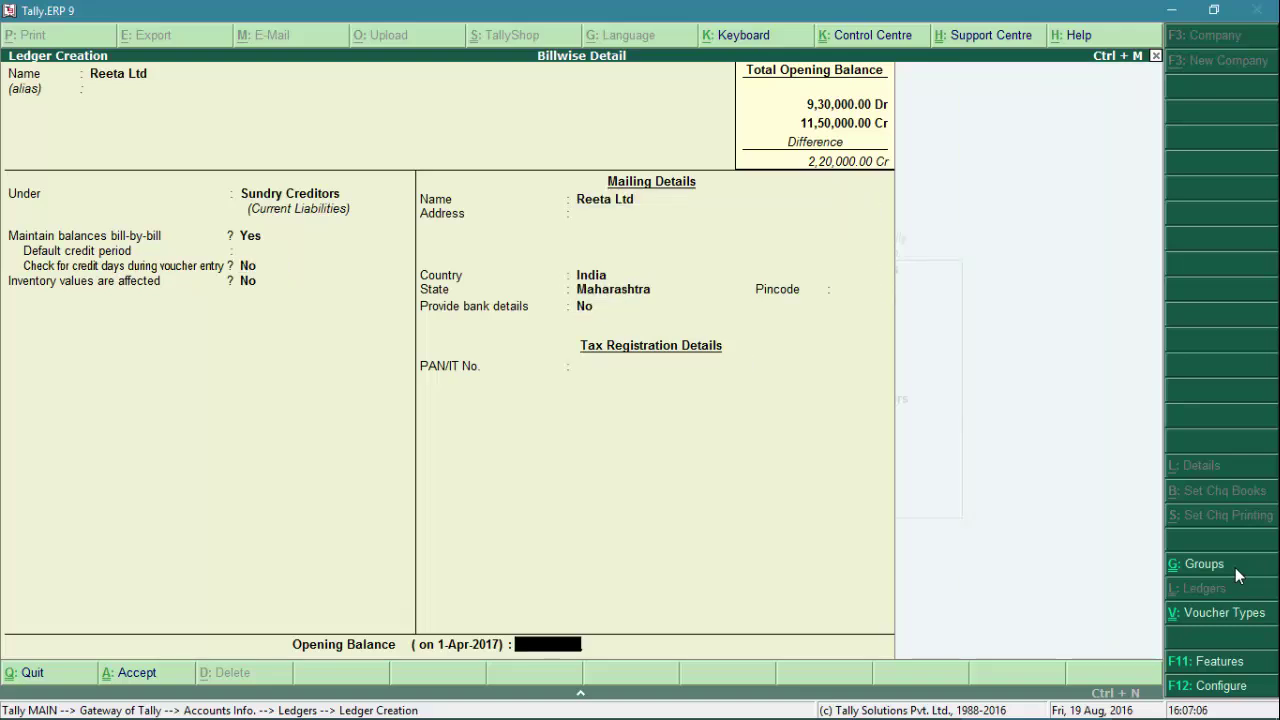
pyautogui.write('50000')
pyautogui.press('Return')
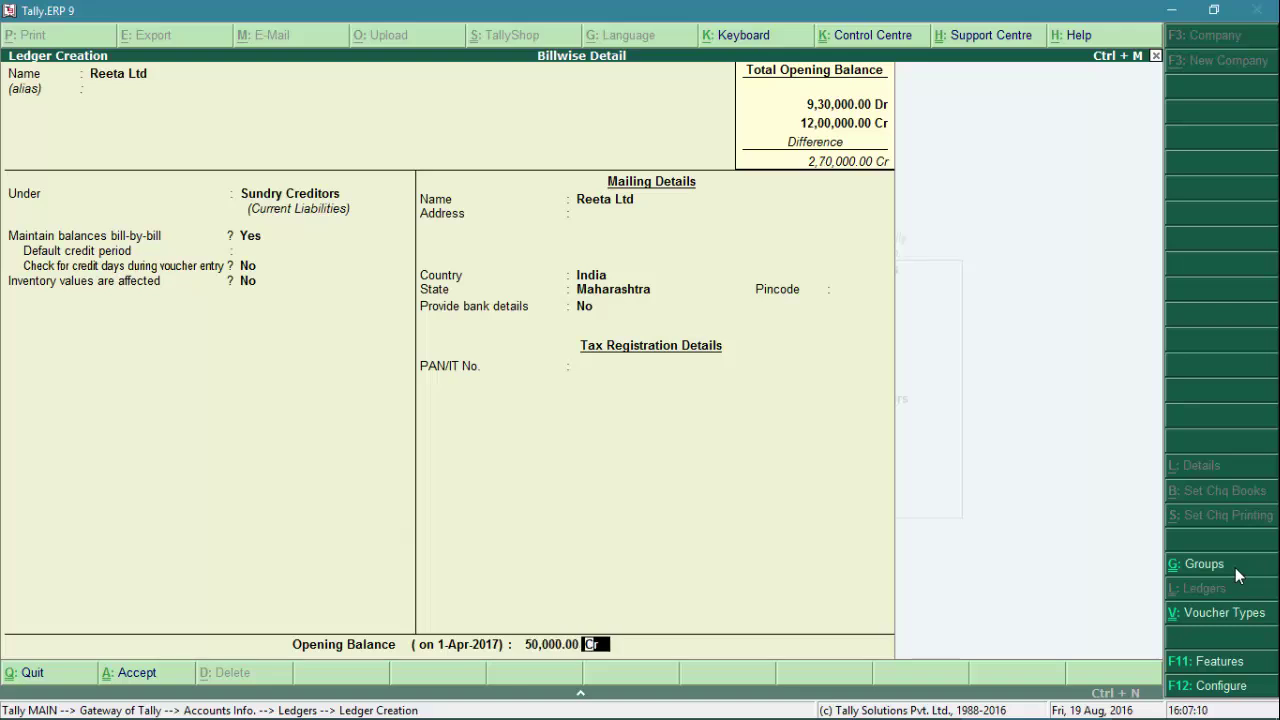
pyautogui.press('Return')
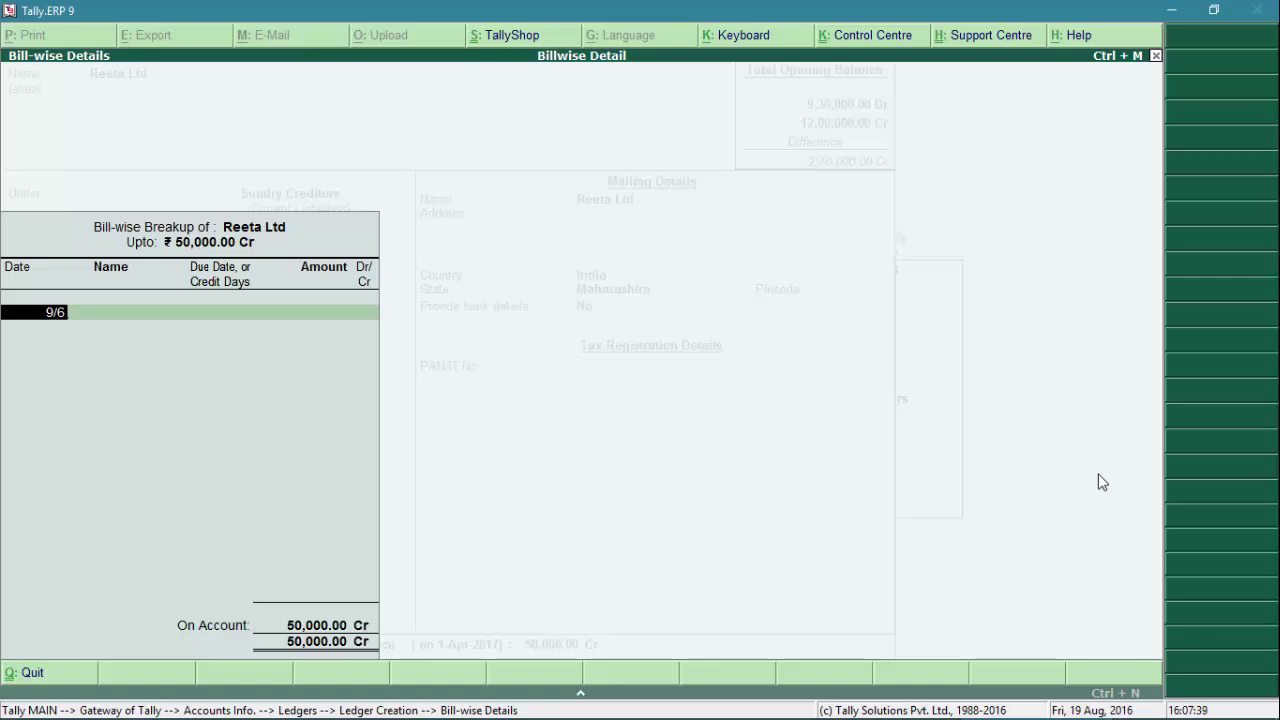
# Enter Reeta Ltd's first opening bill, Ret/003/086, dated 9/6/2016 with due date 9-Jun-2016 and amount 23,500 Cr
pyautogui.press('Return')
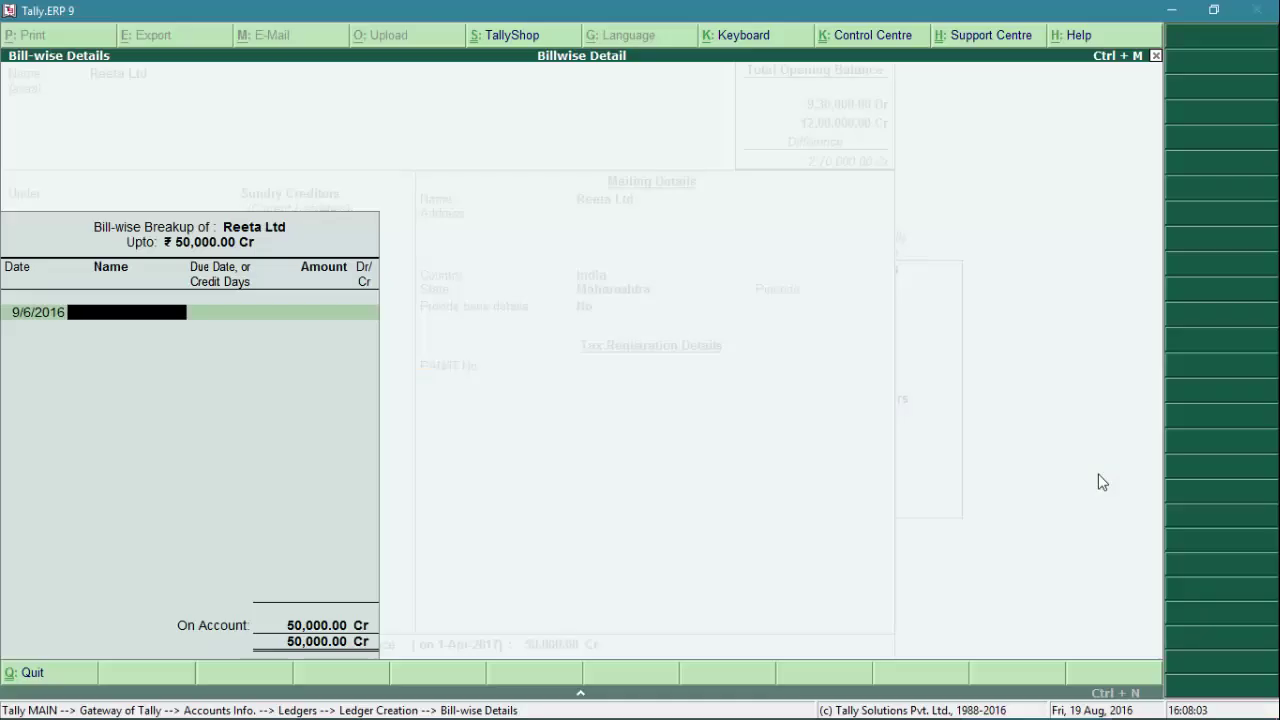
pyautogui.write('Ret/003/')
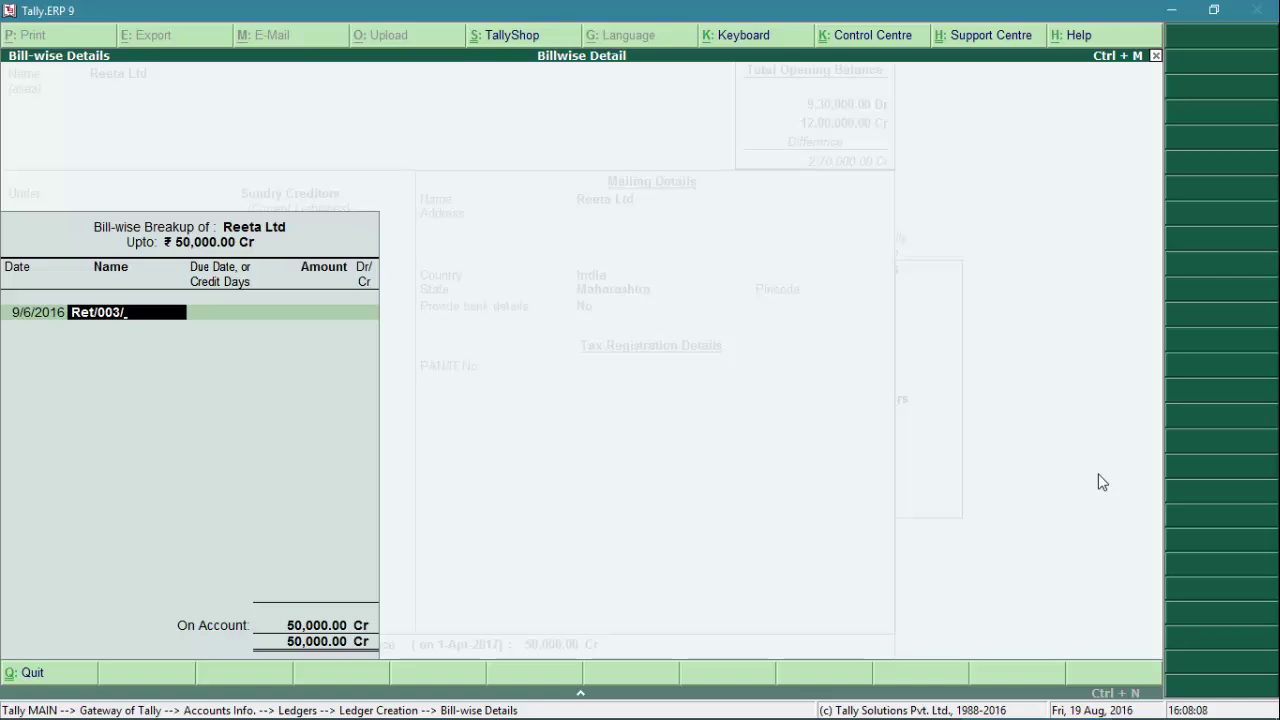
pyautogui.write('086')
pyautogui.press('Return')
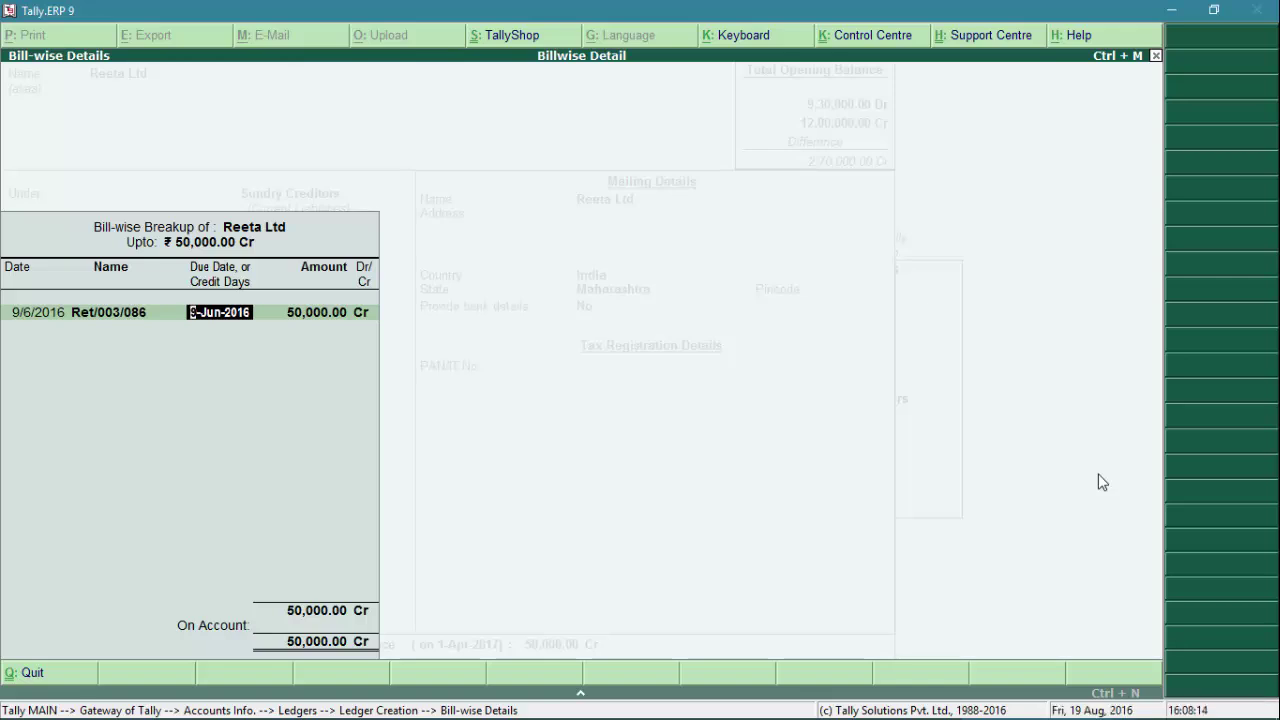
pyautogui.press('Return')
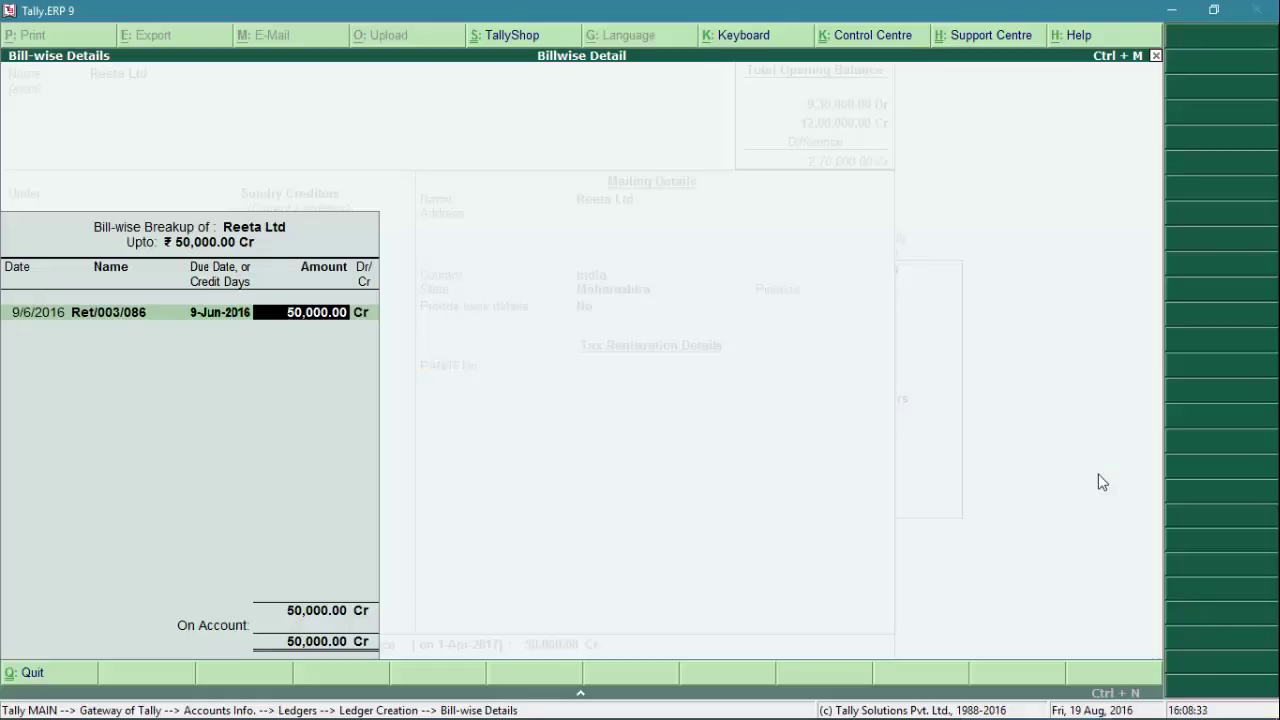
pyautogui.write('23500')
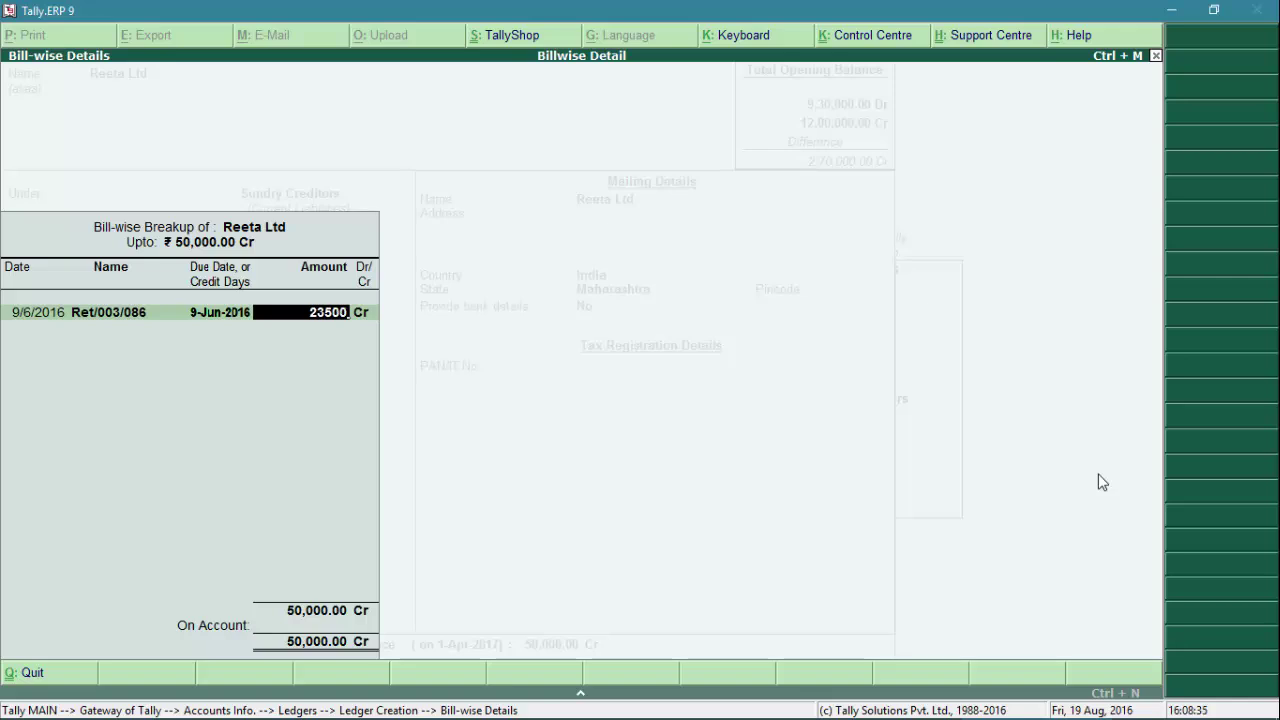
pyautogui.press('Return')
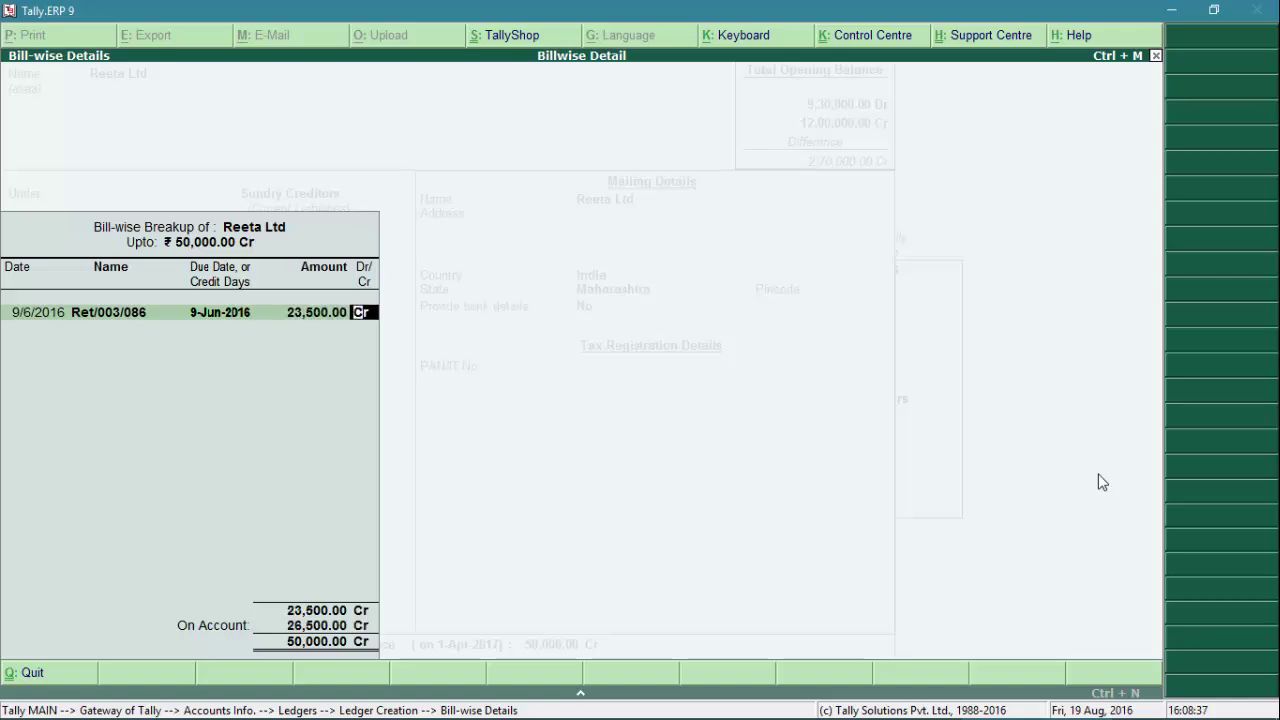
pyautogui.press('Return')
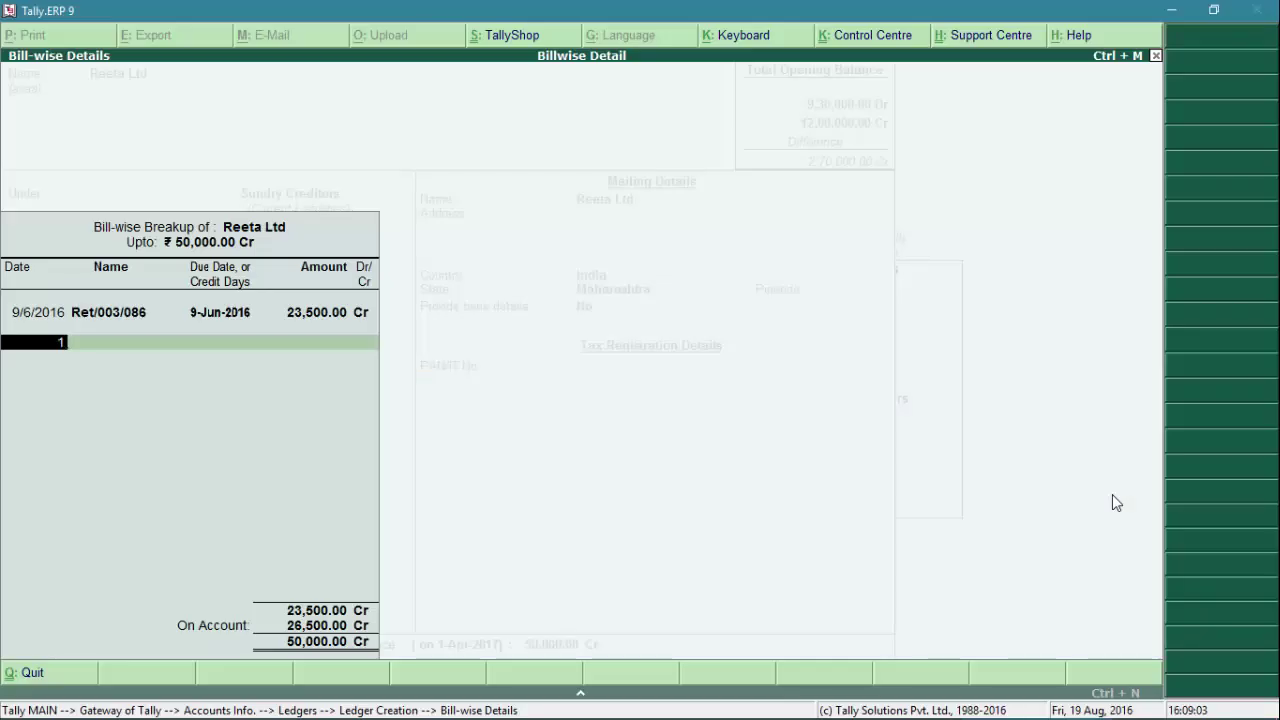
# Add Reeta Ltd's second opening bill, Ret/003/087, dated 12/7/2016 with due date 12-Jul-2016 for 26,500 Cr, and save the ledger
pyautogui.write('2/7')
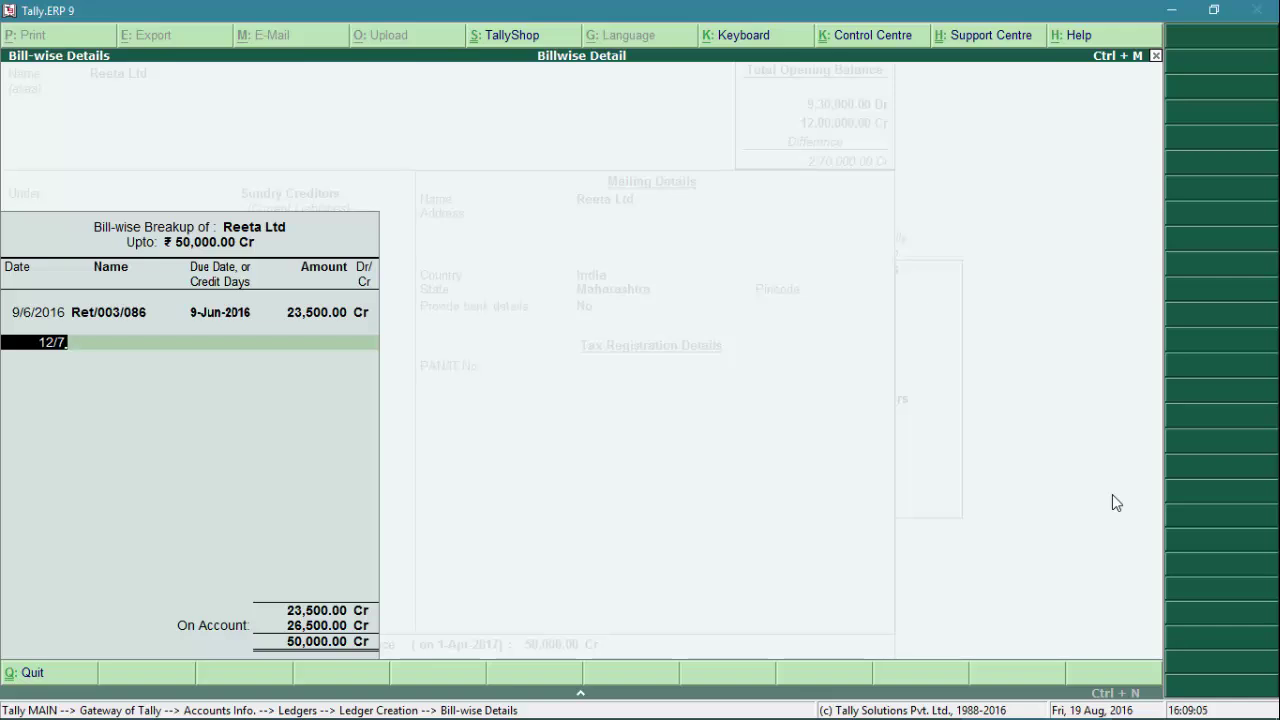
pyautogui.press('Return')
pyautogui.write('Ret')
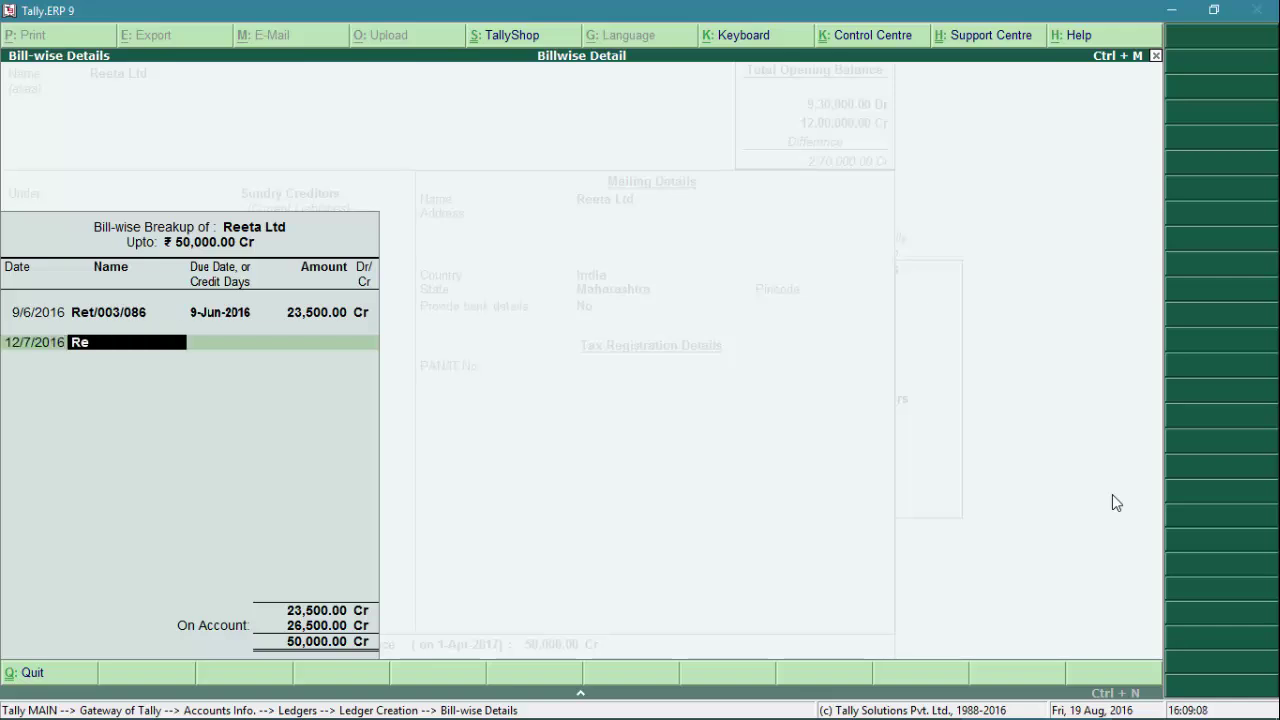
pyautogui.write('/003/087')
pyautogui.press('Return')
pyautogui.press('Return')
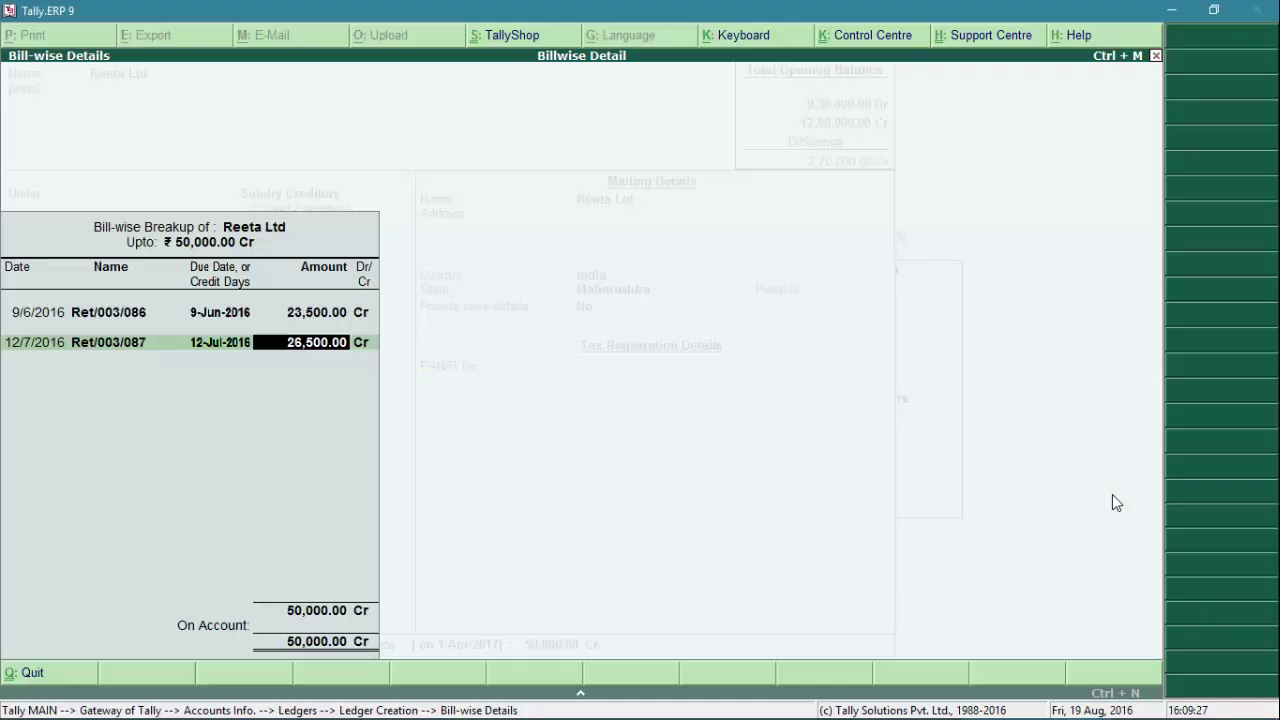
pyautogui.press('Return')
pyautogui.press('Return')
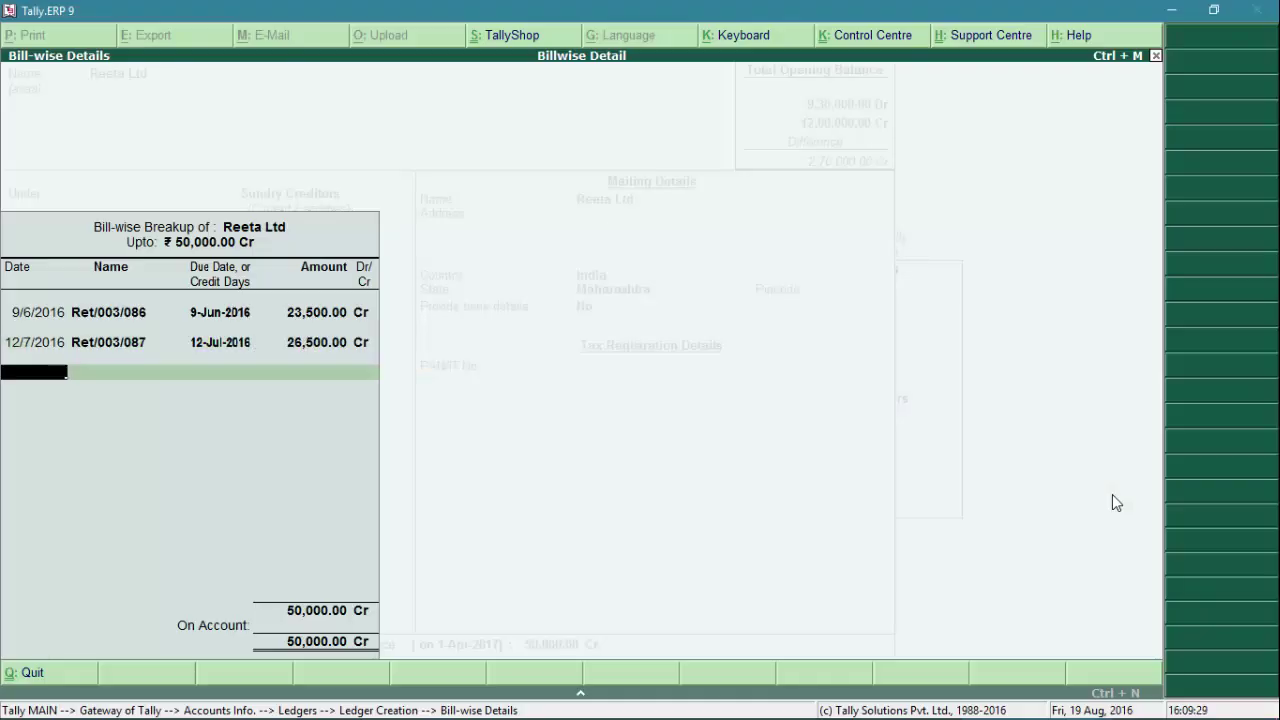
pyautogui.press('Return')
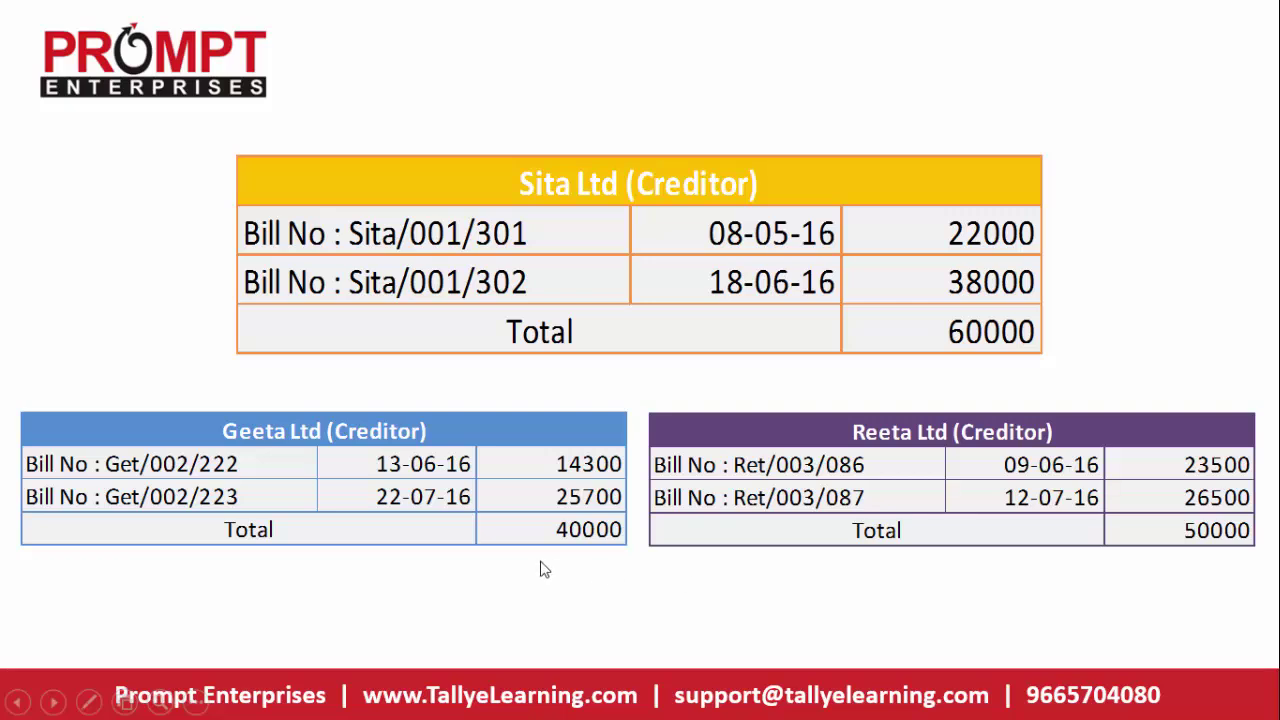
# Start another ledger named Jayesh Ltd with no alias, and place it under Sundry Debtors
pyautogui.click(1002, 383)
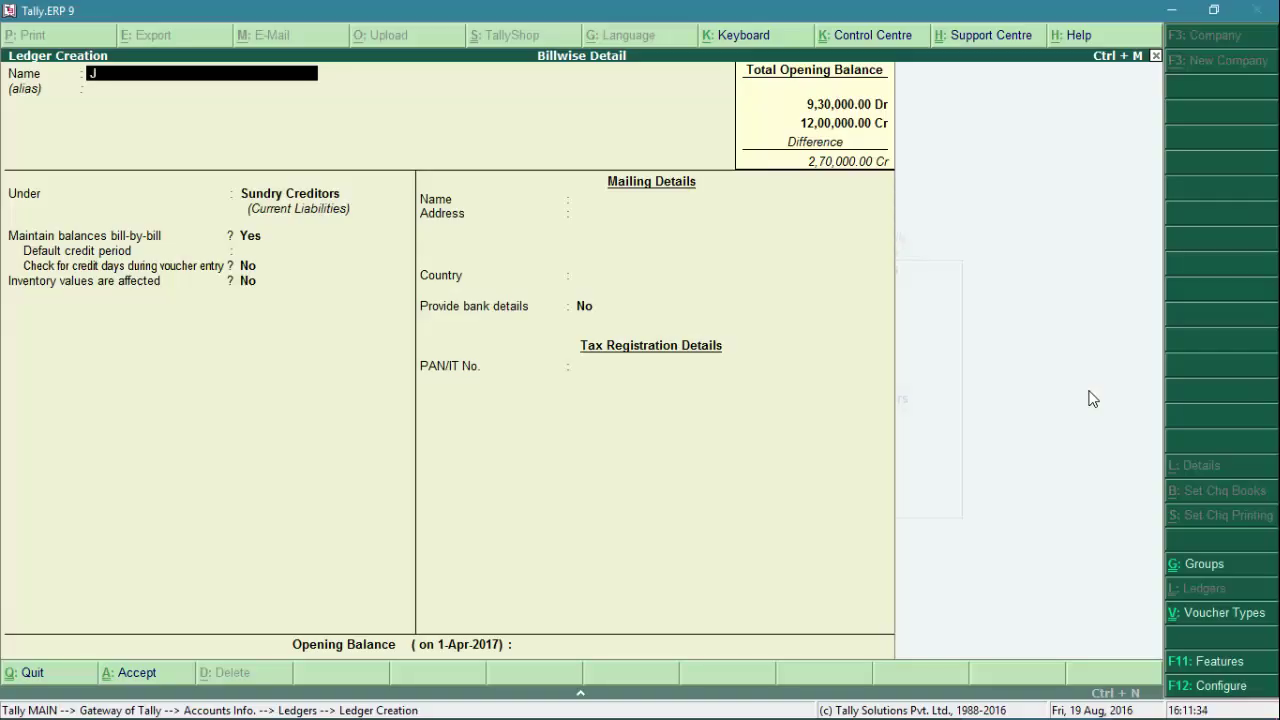
pyautogui.write('ayesh Ltd')
pyautogui.press('Return')
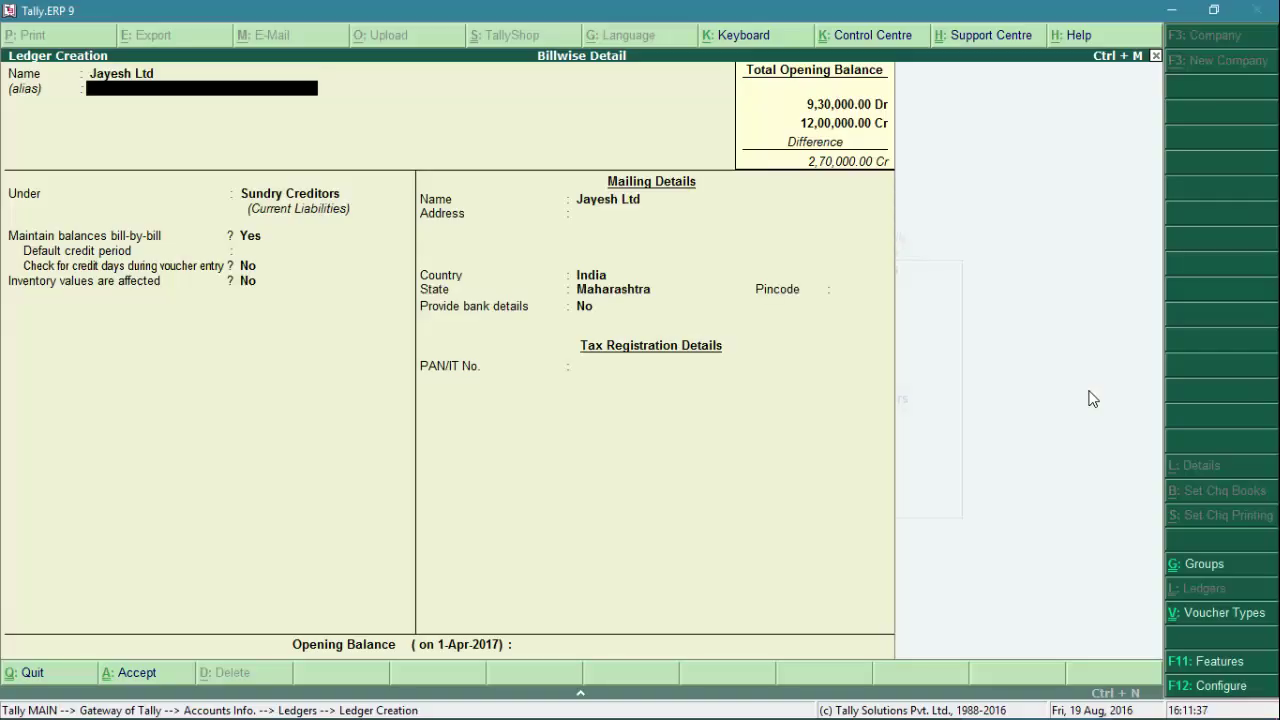
pyautogui.press('Return')
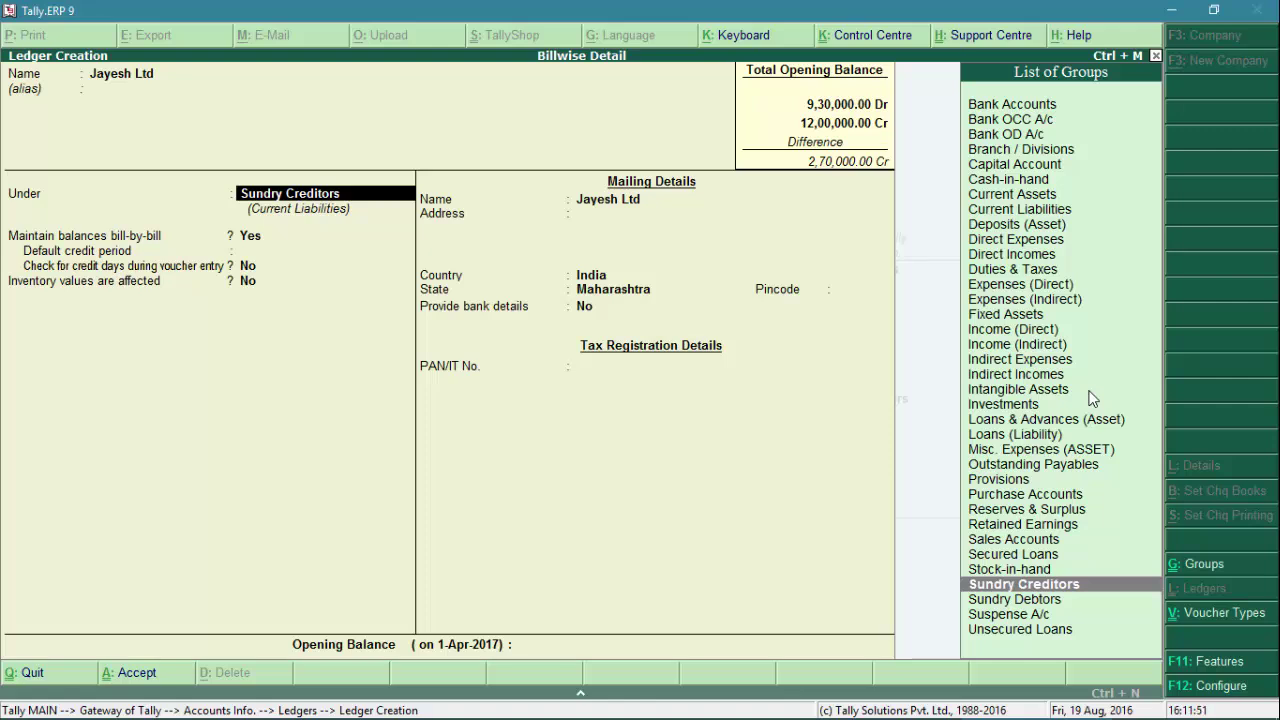
pyautogui.write('S')
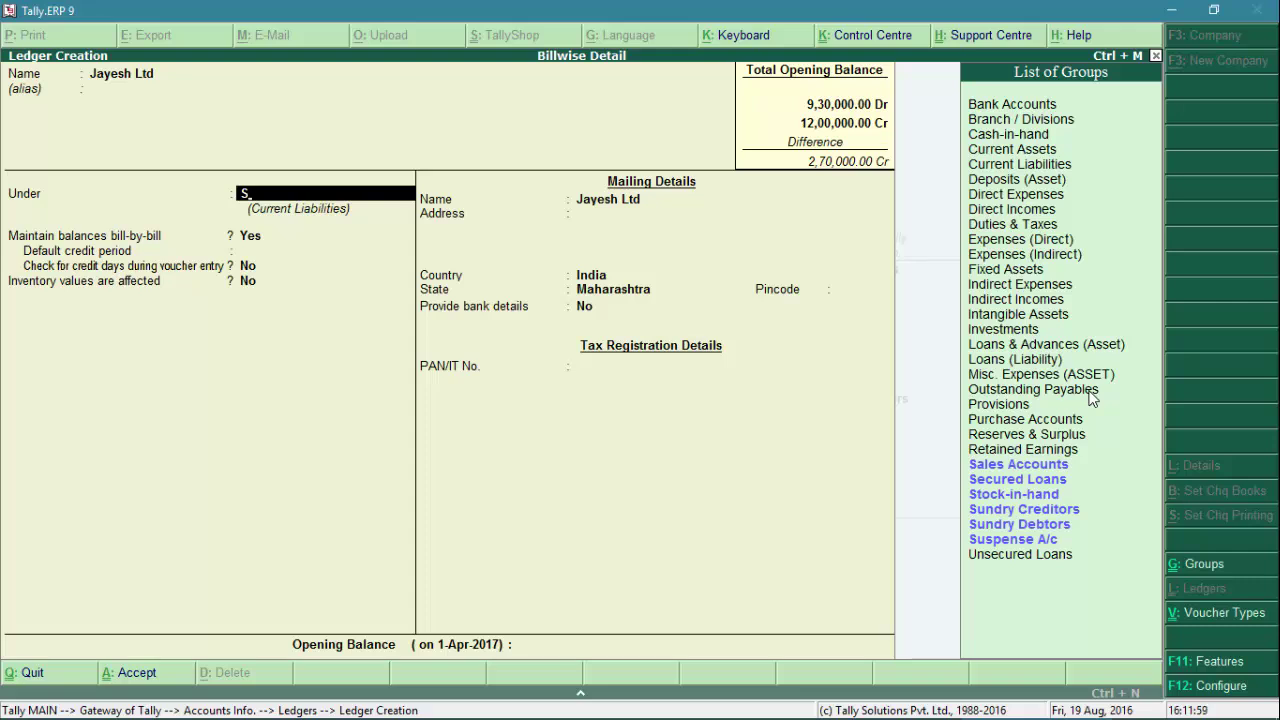
pyautogui.press('Down')
pyautogui.press('Down')
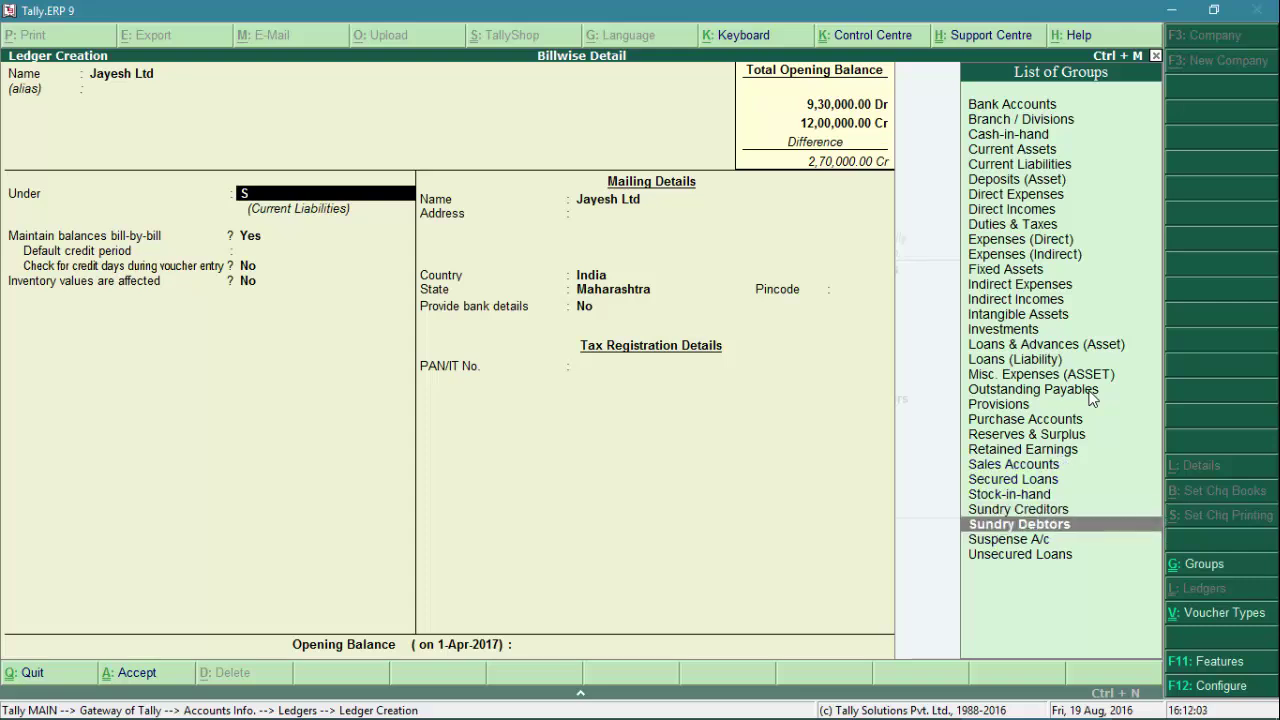
pyautogui.press('Return')
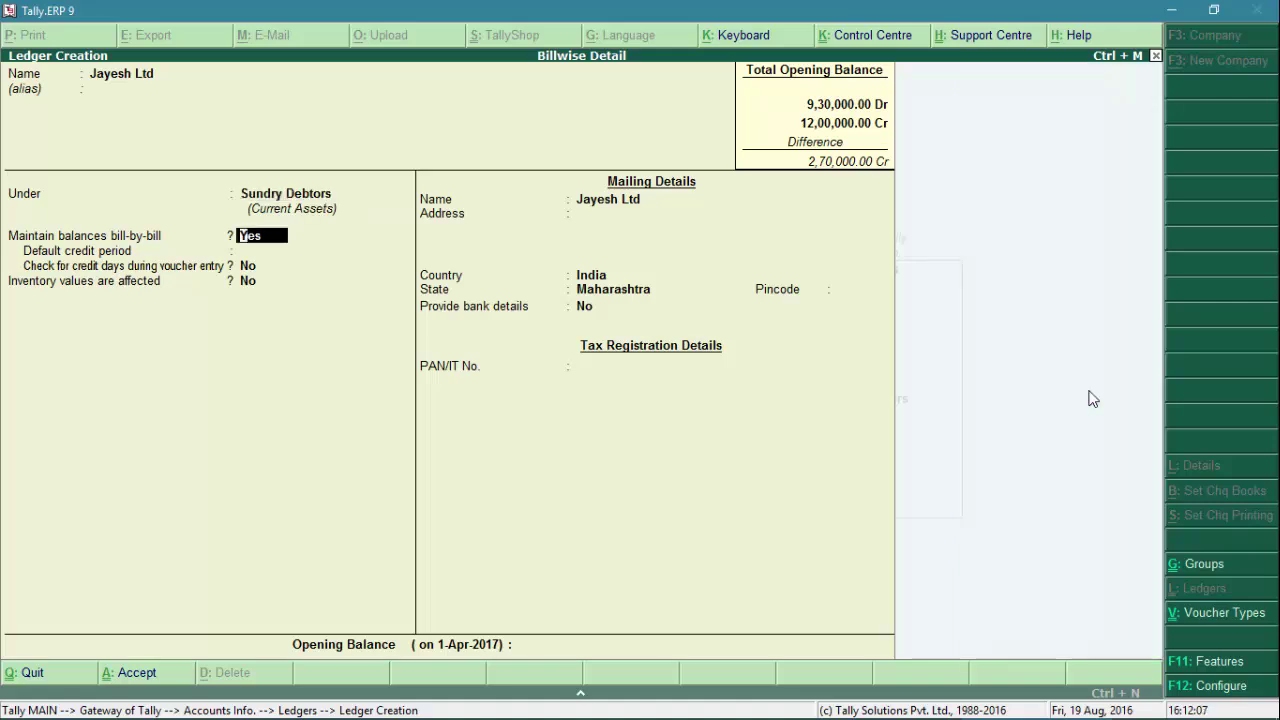
# Keep bill-by-bill balances and the other default details for Jayesh Ltd, and set its opening balance to 52,500 Dr
pyautogui.press('Return')
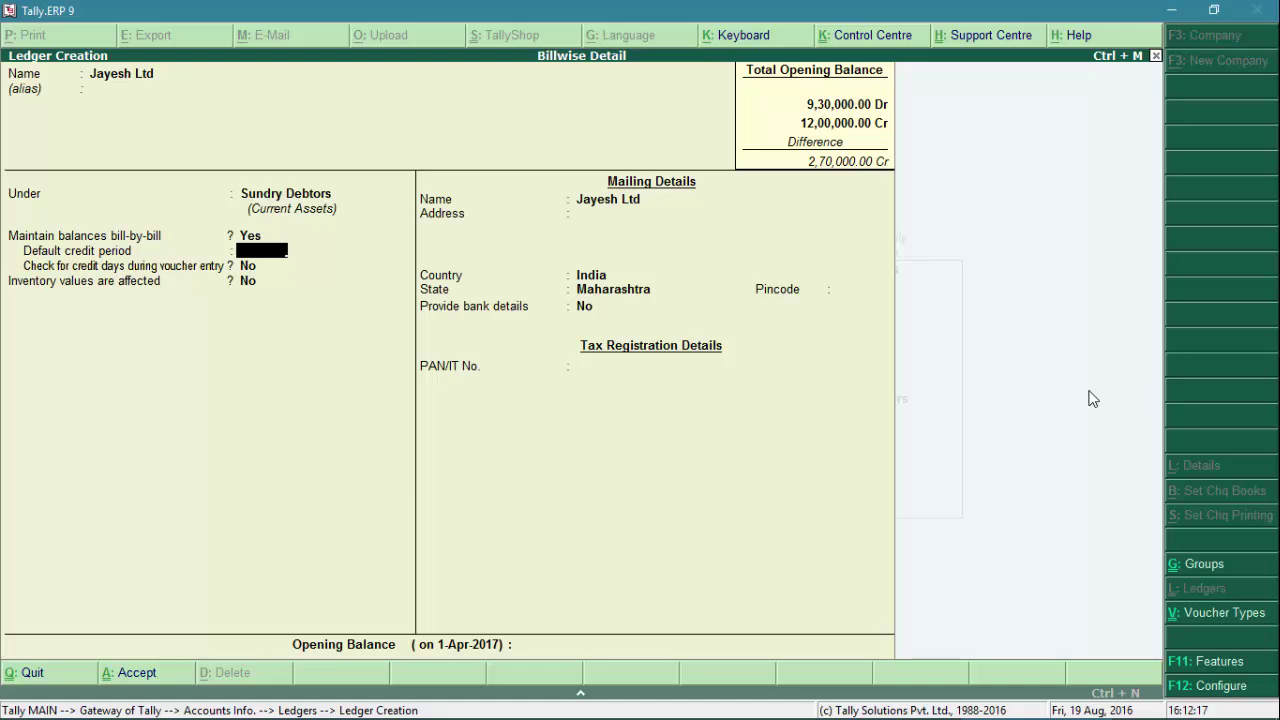
pyautogui.press('Return')
pyautogui.press('Return')
pyautogui.press('Return')
pyautogui.press('Return')
pyautogui.press('Return')
pyautogui.press('Return')
pyautogui.press('Return')
pyautogui.press('Return')
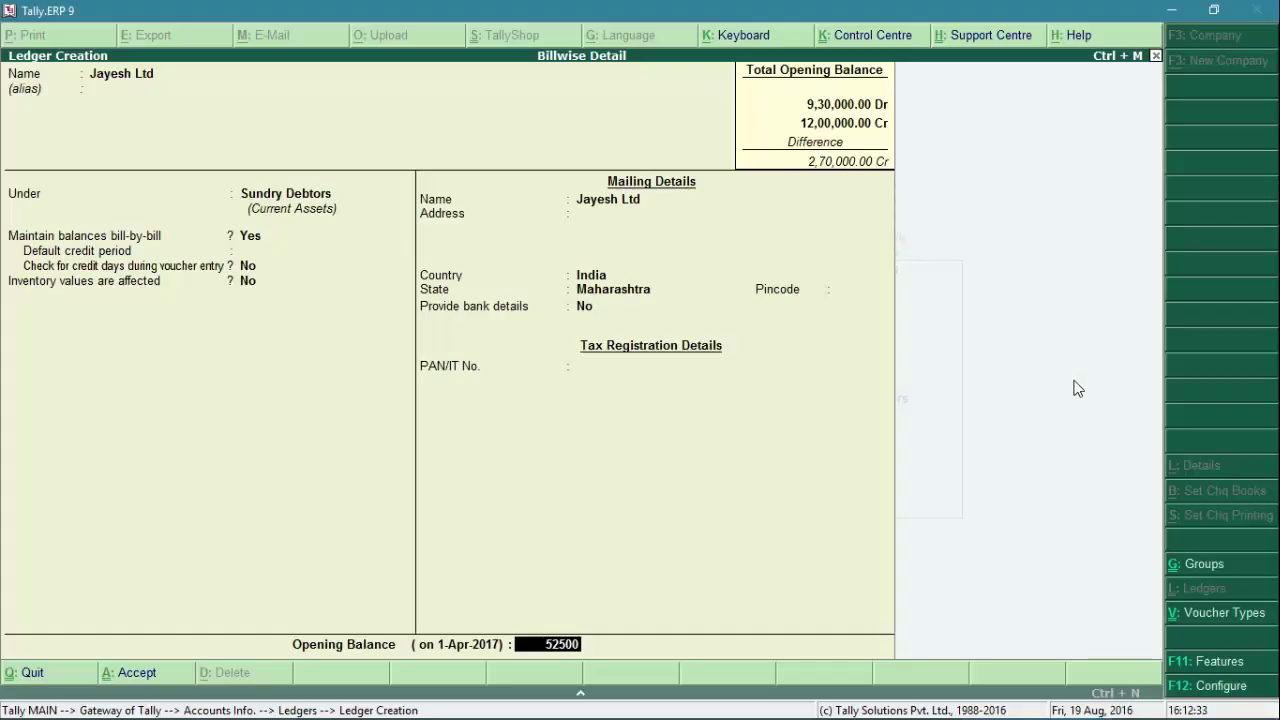
pyautogui.press('Return')
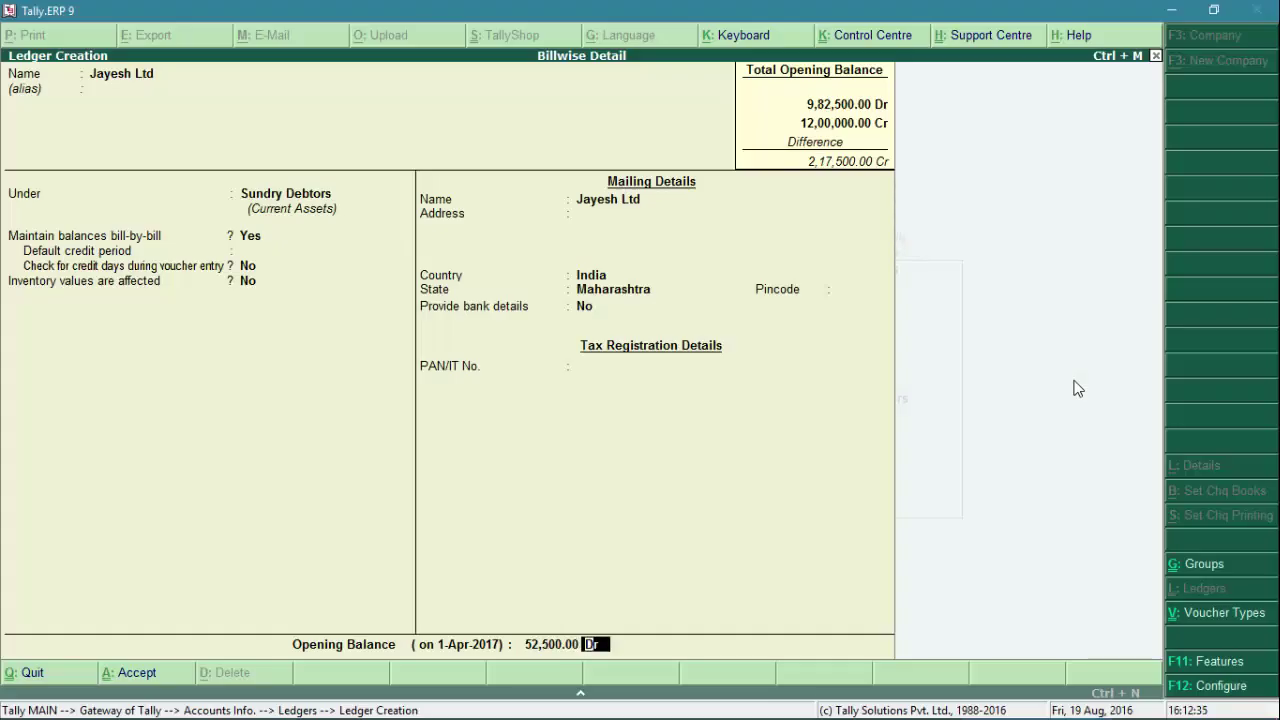
pyautogui.press('Return')
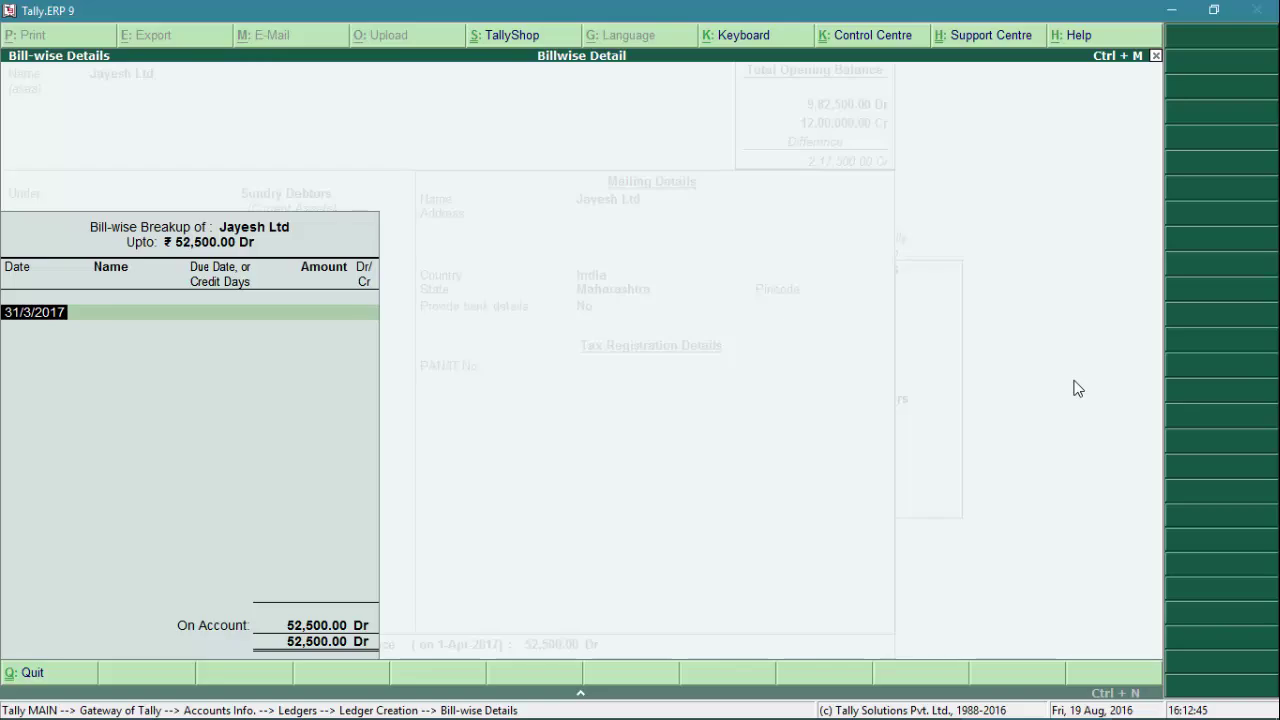
# Enter Jayesh Ltd's first opening bill, Jay/001/250, dated 5/6/2016 with 30 days' credit and amount 10,500 Dr
pyautogui.hotkey('alt', 'Tab')
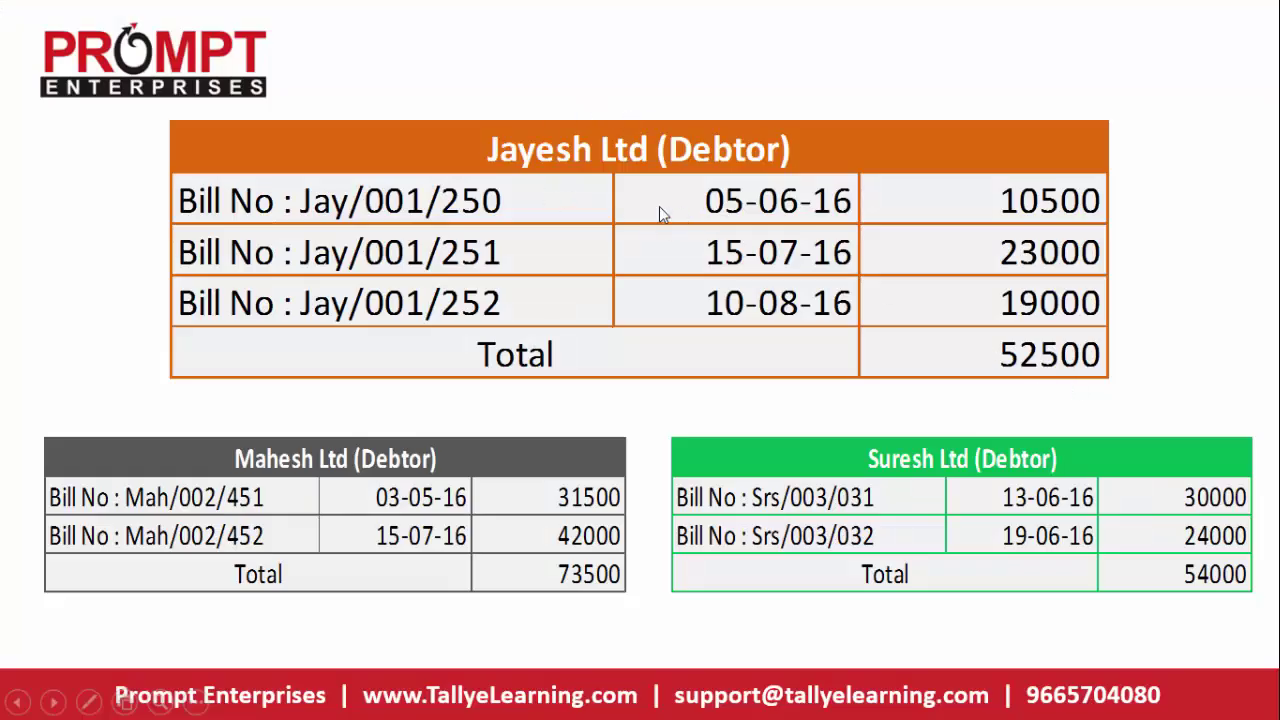
pyautogui.hotkey('alt', 'Tab')
pyautogui.write('5/')
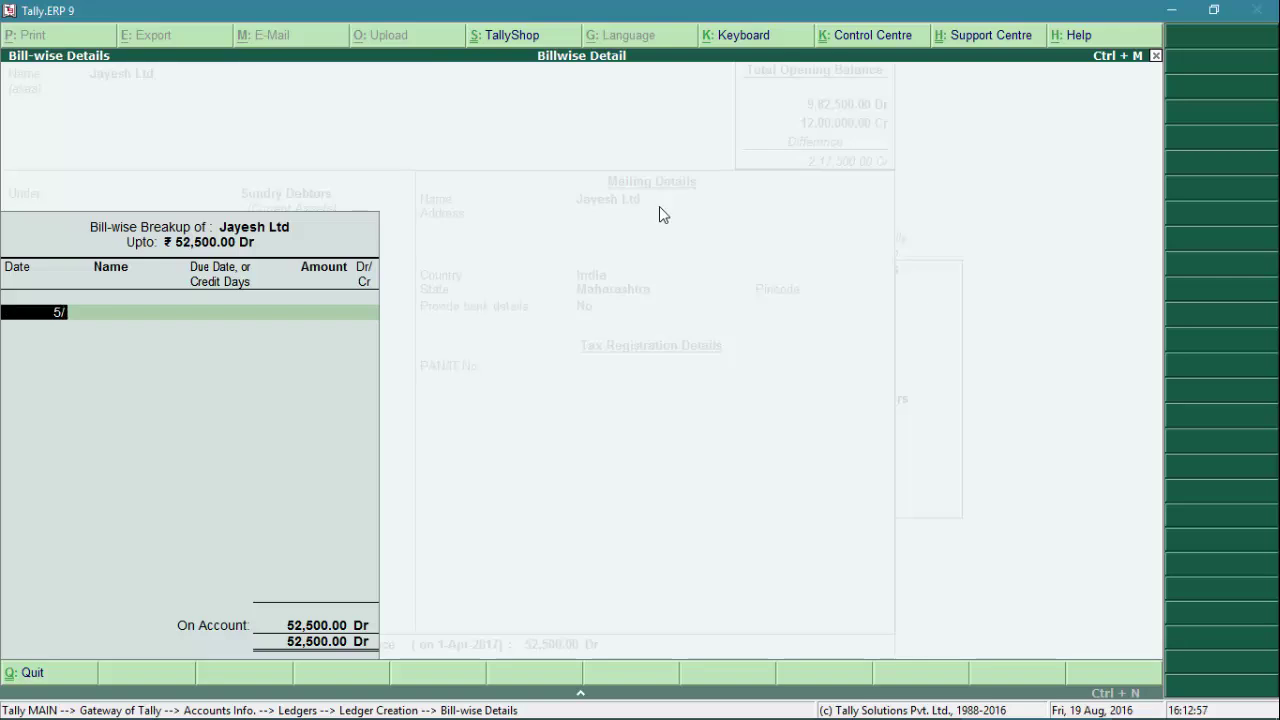
pyautogui.write('6')
pyautogui.press('Return')
pyautogui.hotkey('alt', 'Tab')
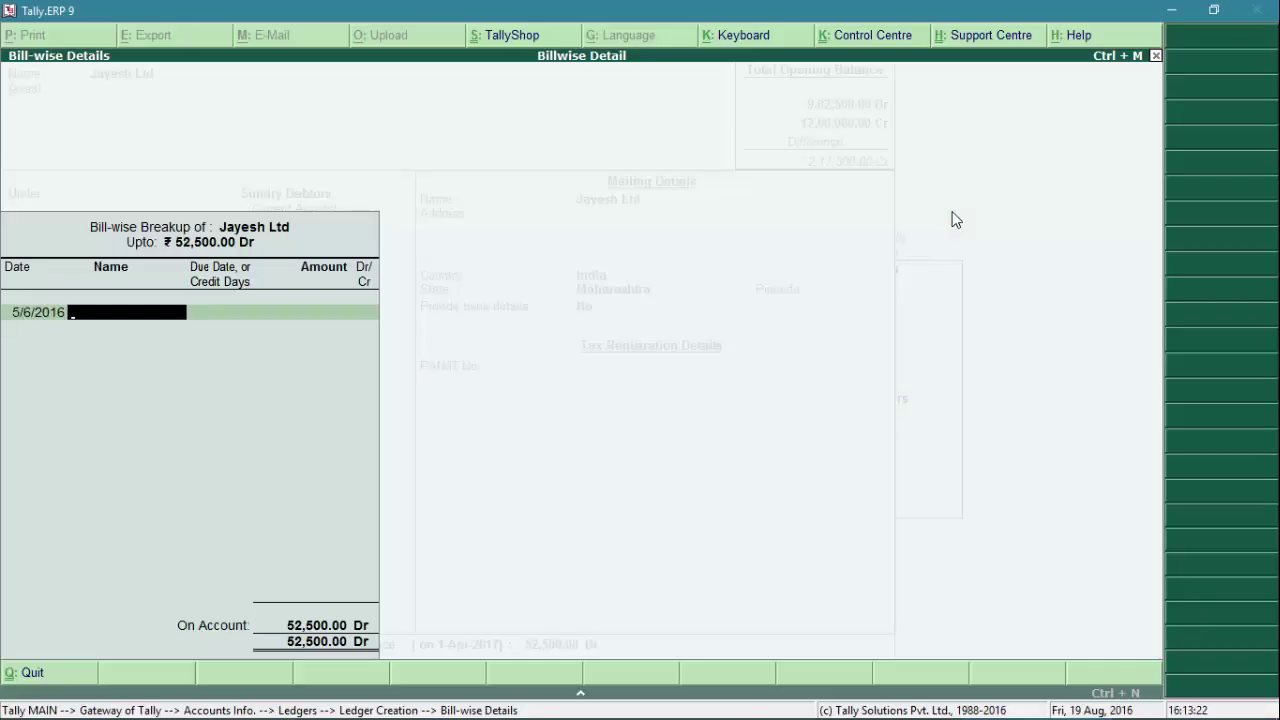
pyautogui.write('Jay')
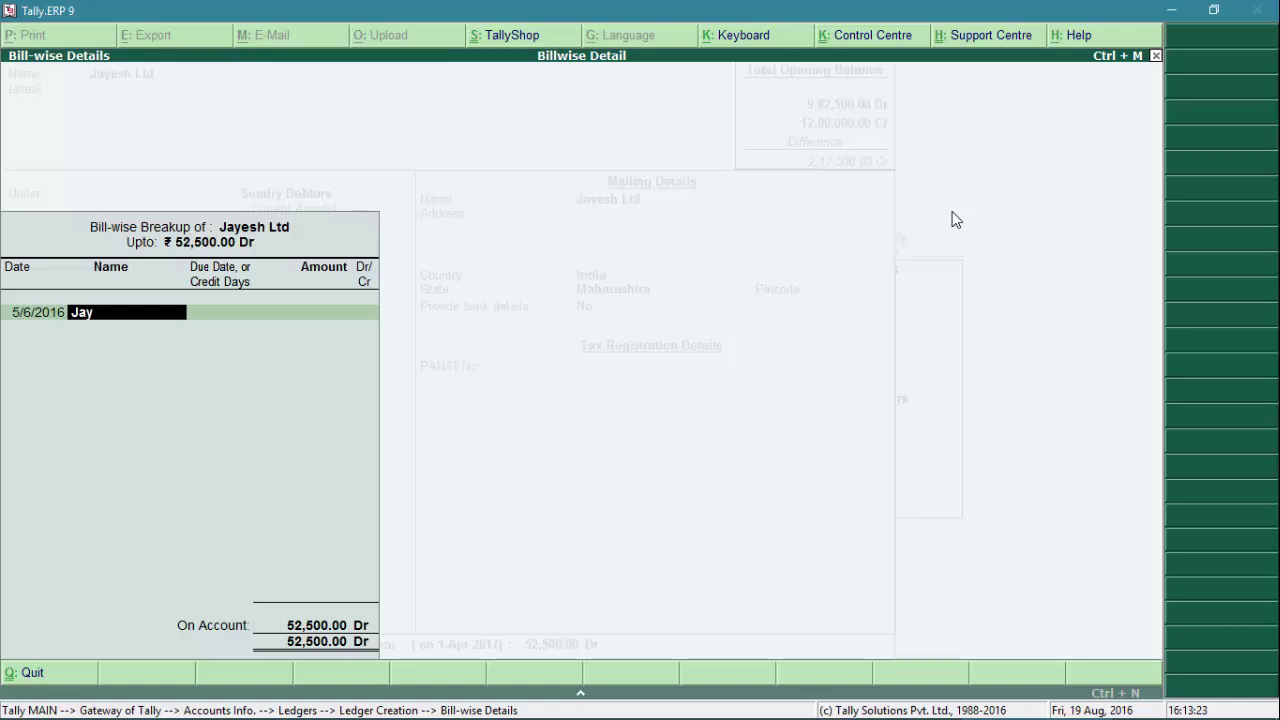
pyautogui.write('/001/250')
pyautogui.press('Return')
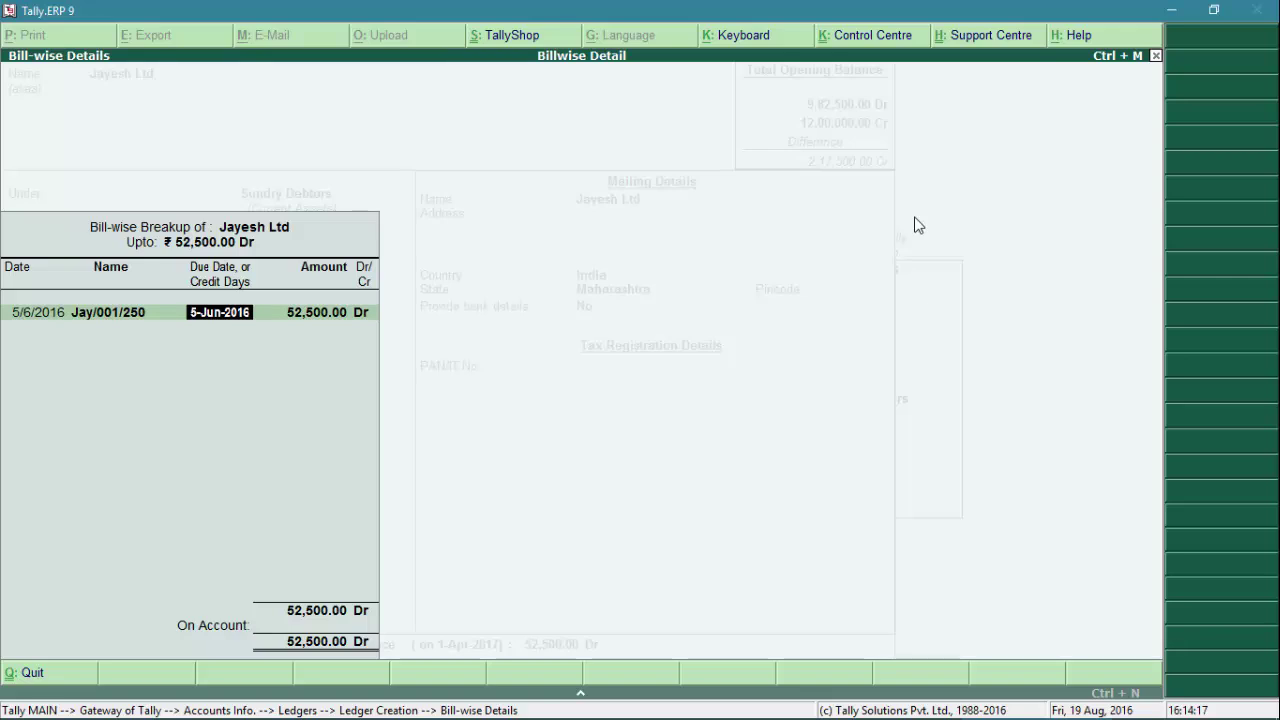
pyautogui.write('30')
pyautogui.press('Return')
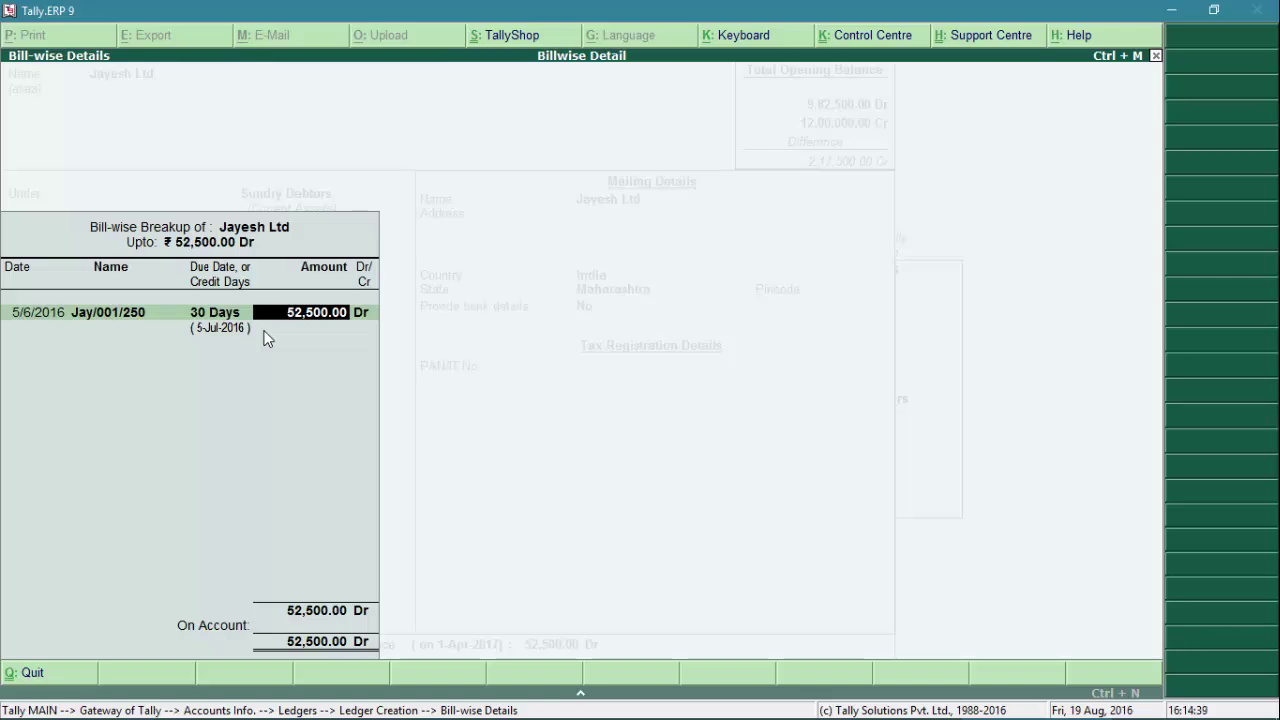
pyautogui.write('10500')
pyautogui.press('Return')
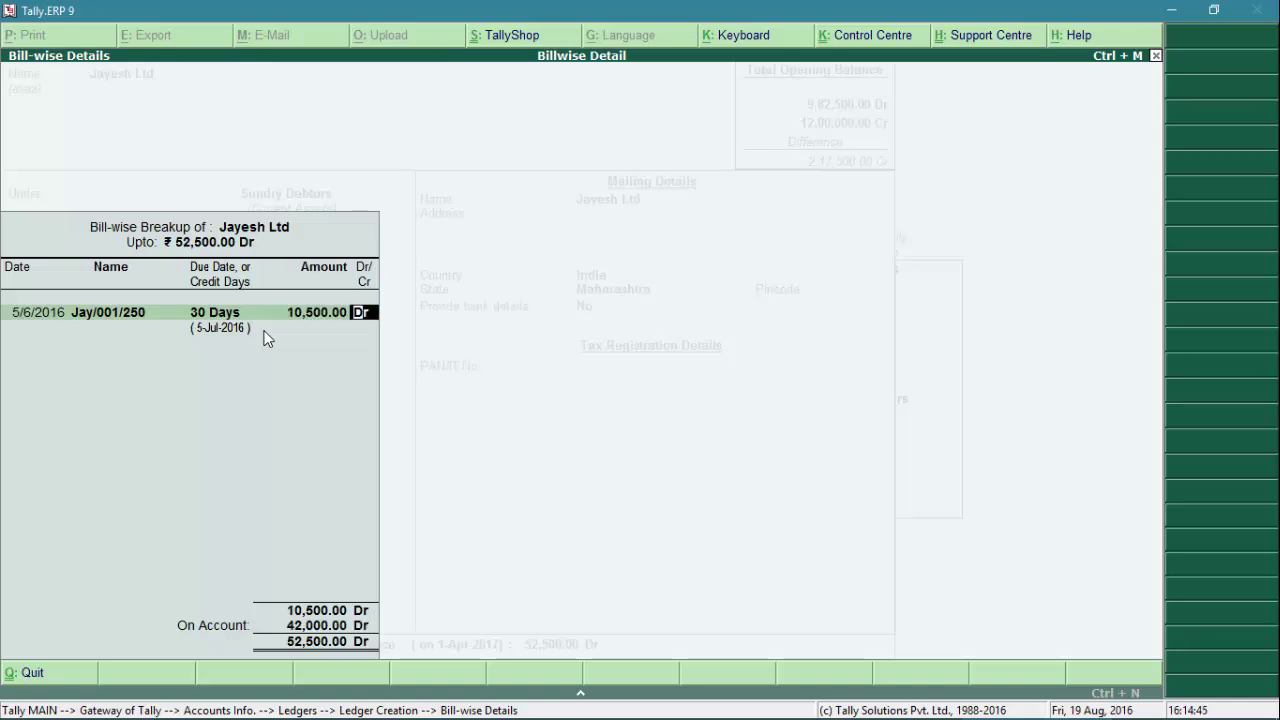
pyautogui.press('Return')
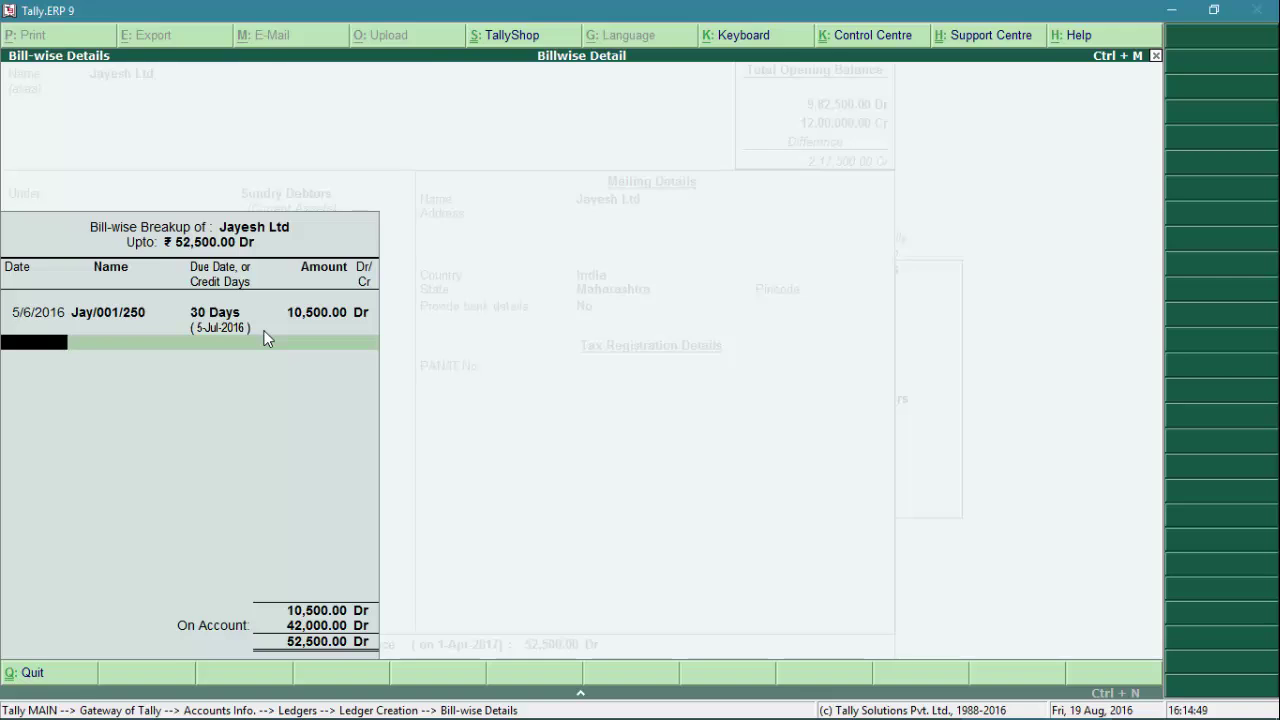
# Add Jayesh Ltd's second opening bill, Jay/001/251, dated 15/7/2016 with 30 days' credit and amount 23,000 Dr
pyautogui.hotkey('alt', 'Tab')
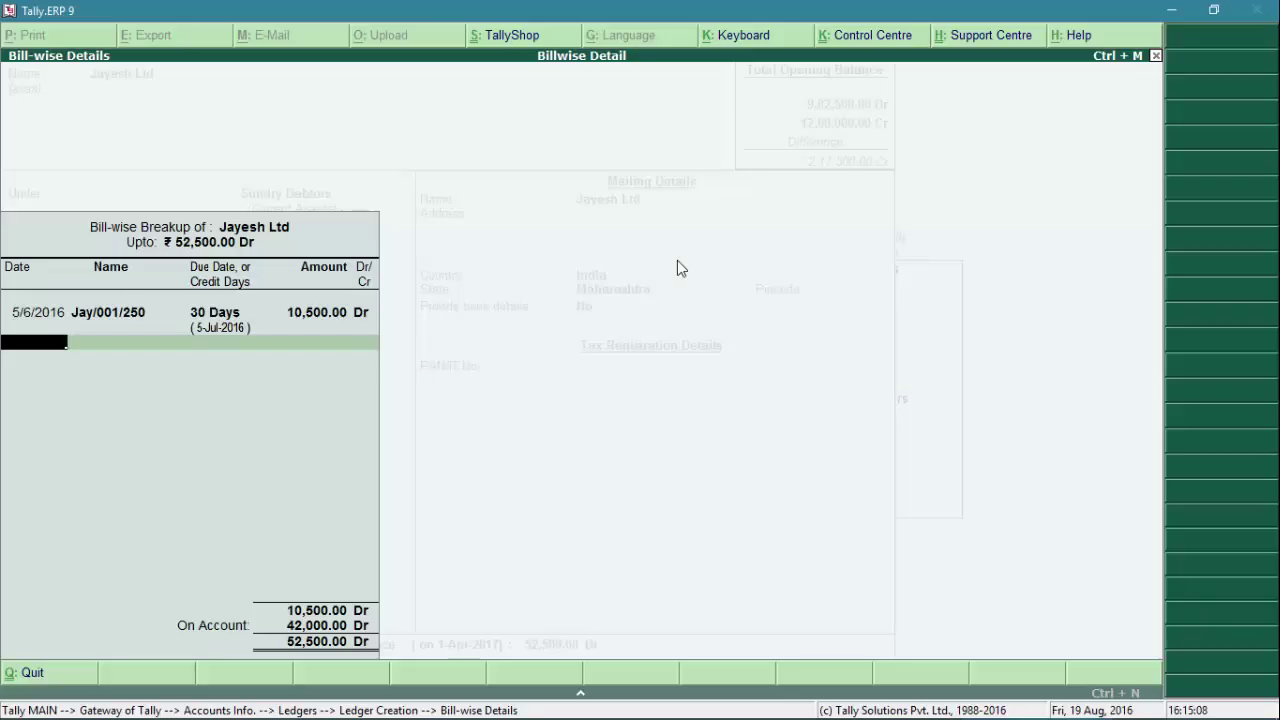
pyautogui.write('15/7')
pyautogui.press('Return')
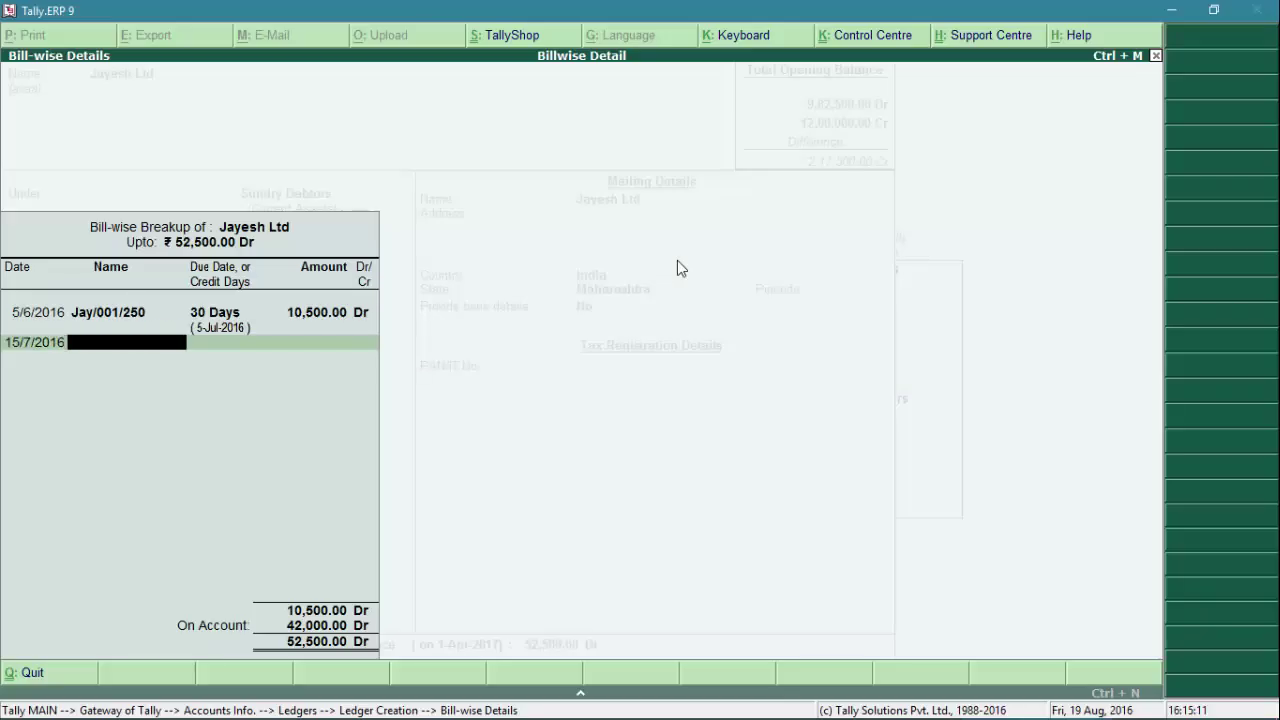
pyautogui.write('Jay')
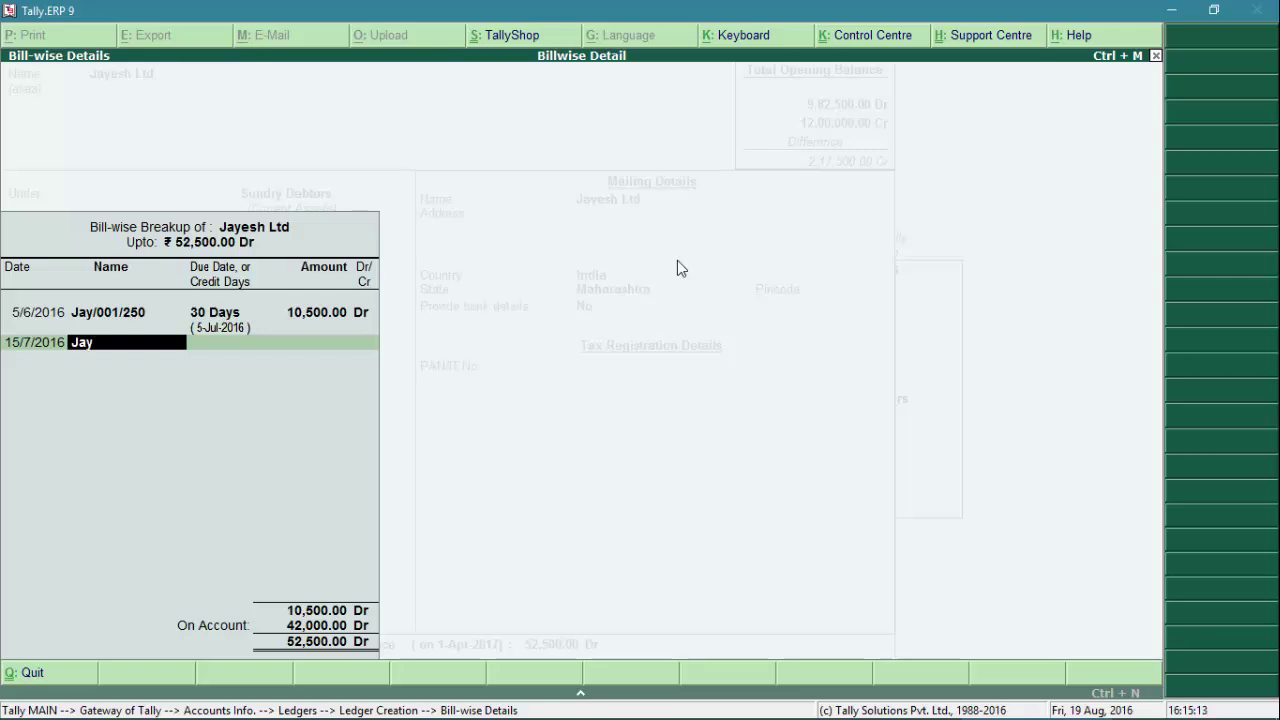
pyautogui.write('/001/251')
pyautogui.press('Return')
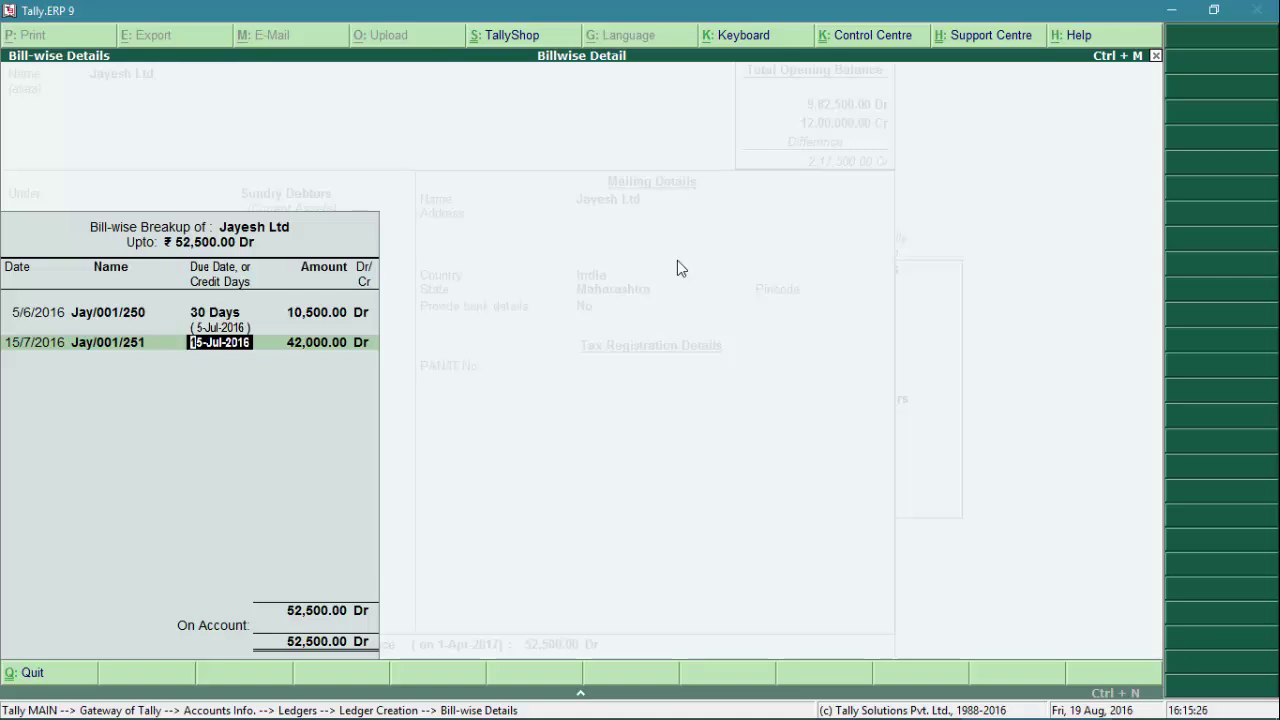
pyautogui.write('30')
pyautogui.press('Return')
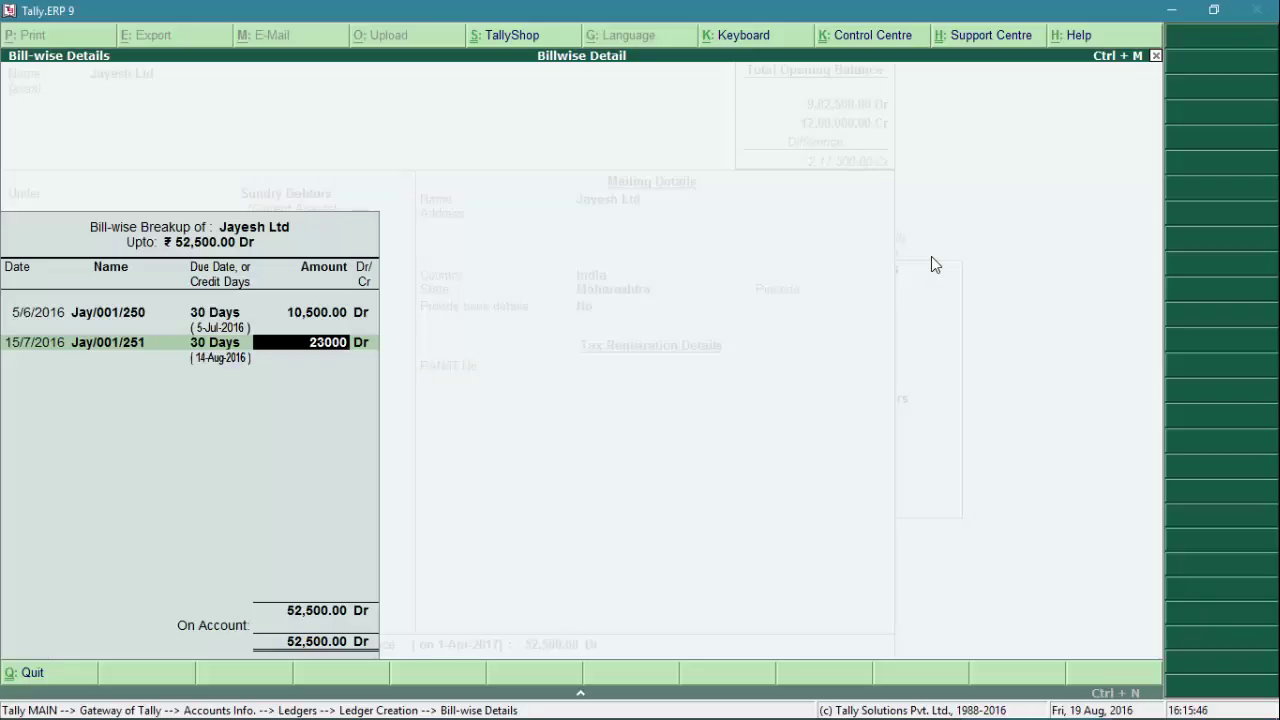
pyautogui.press('Return')
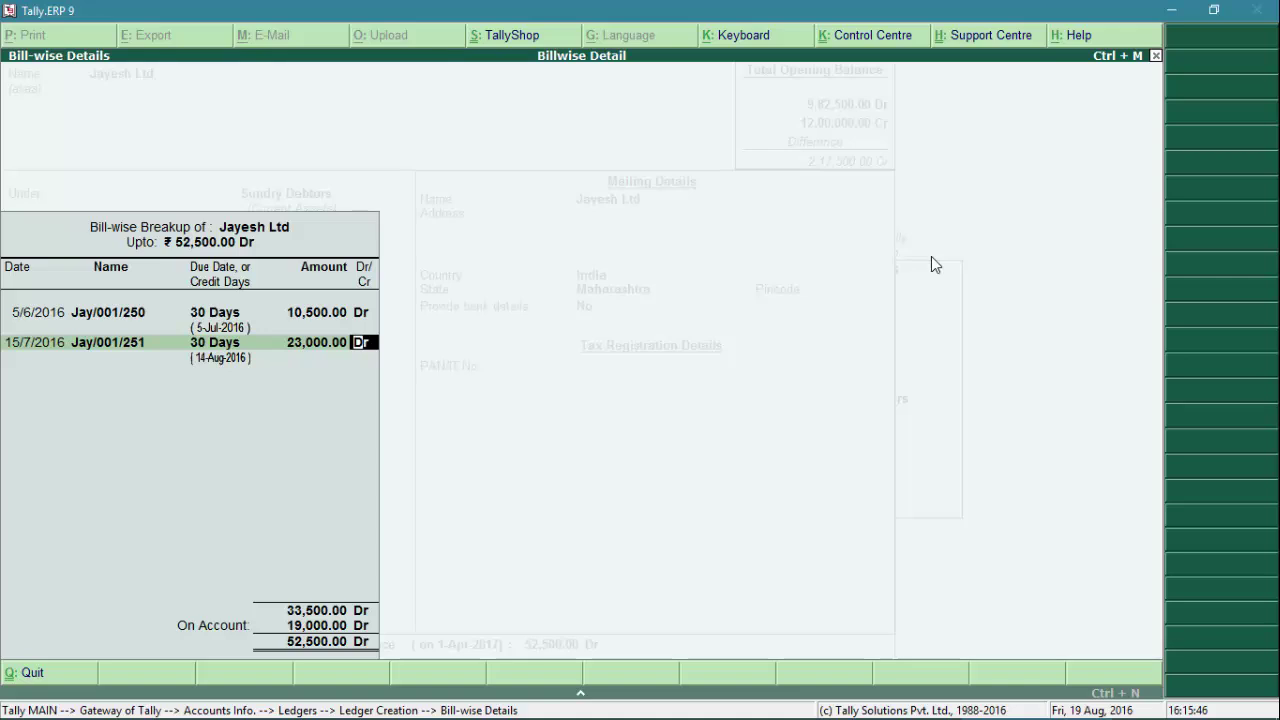
pyautogui.press('Return')
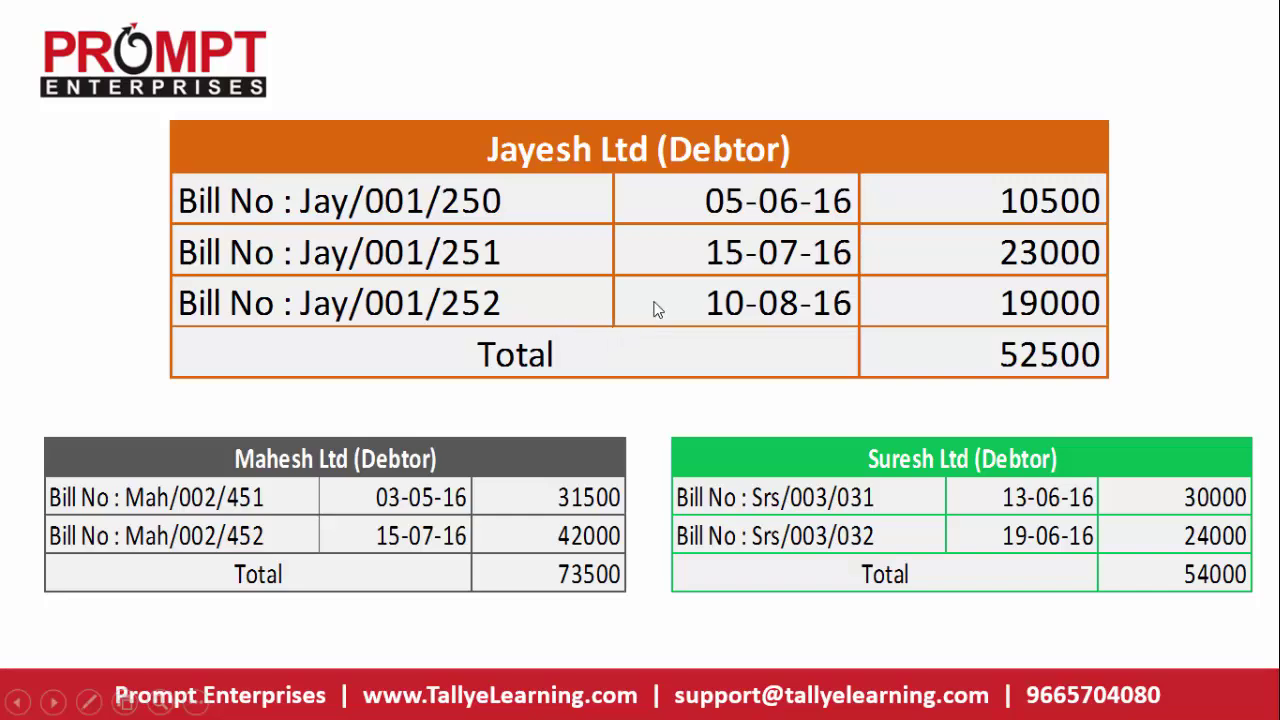
# Add Jayesh Ltd's third opening bill, Jay/001/252, dated 10/8/2016 with 30 days' credit for 19,000 Dr, and save the ledger
pyautogui.hotkey('alt', 'Tab')
pyautogui.write('10')
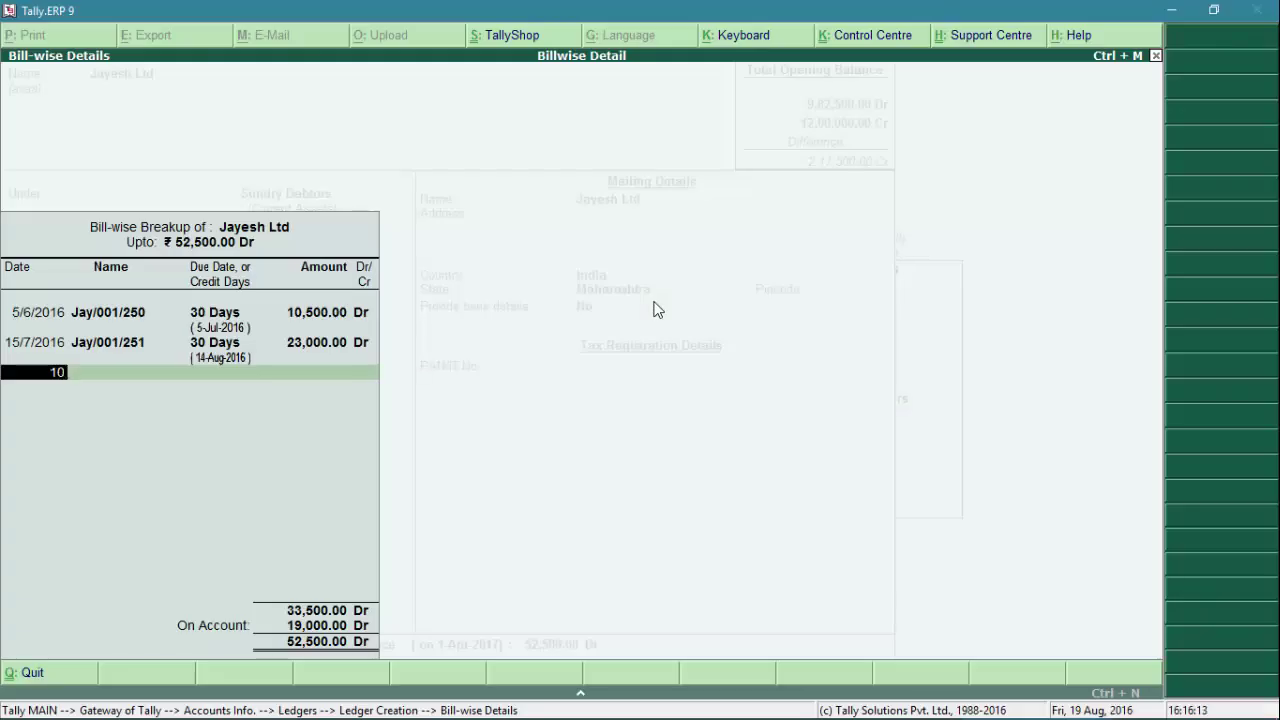
pyautogui.write('/8')
pyautogui.press('Return')
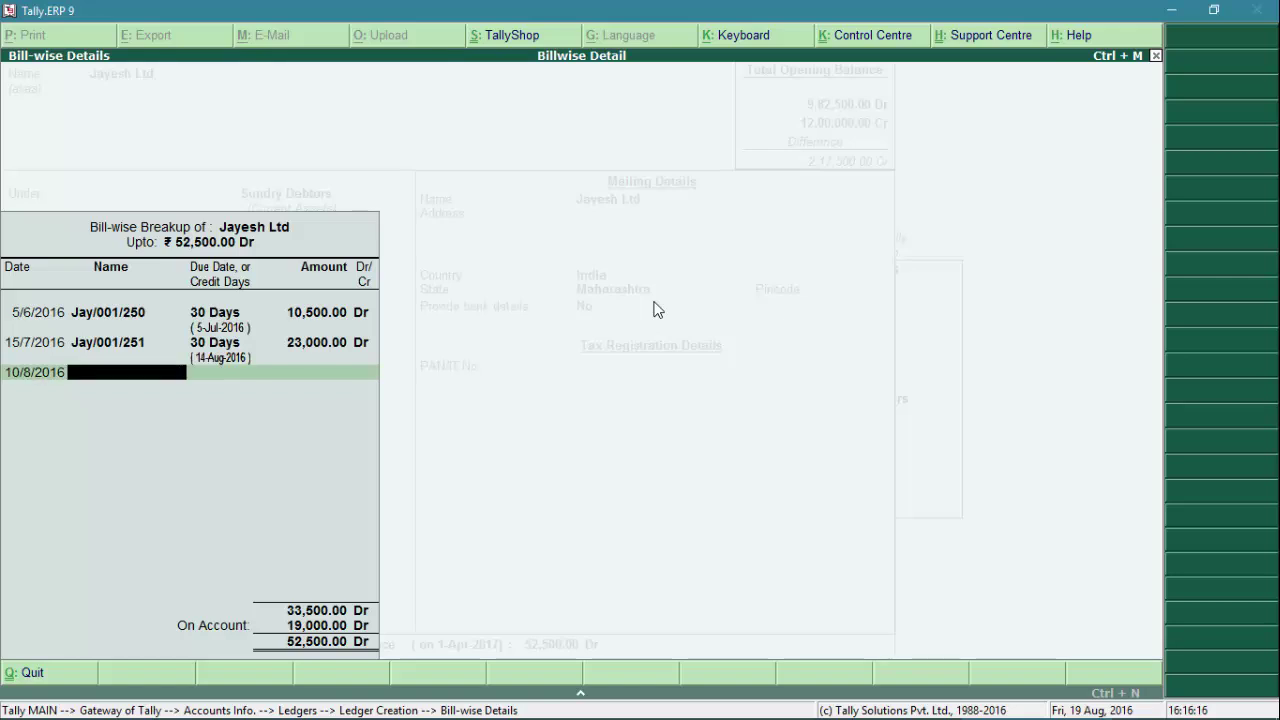
pyautogui.write('Jay/001/252')
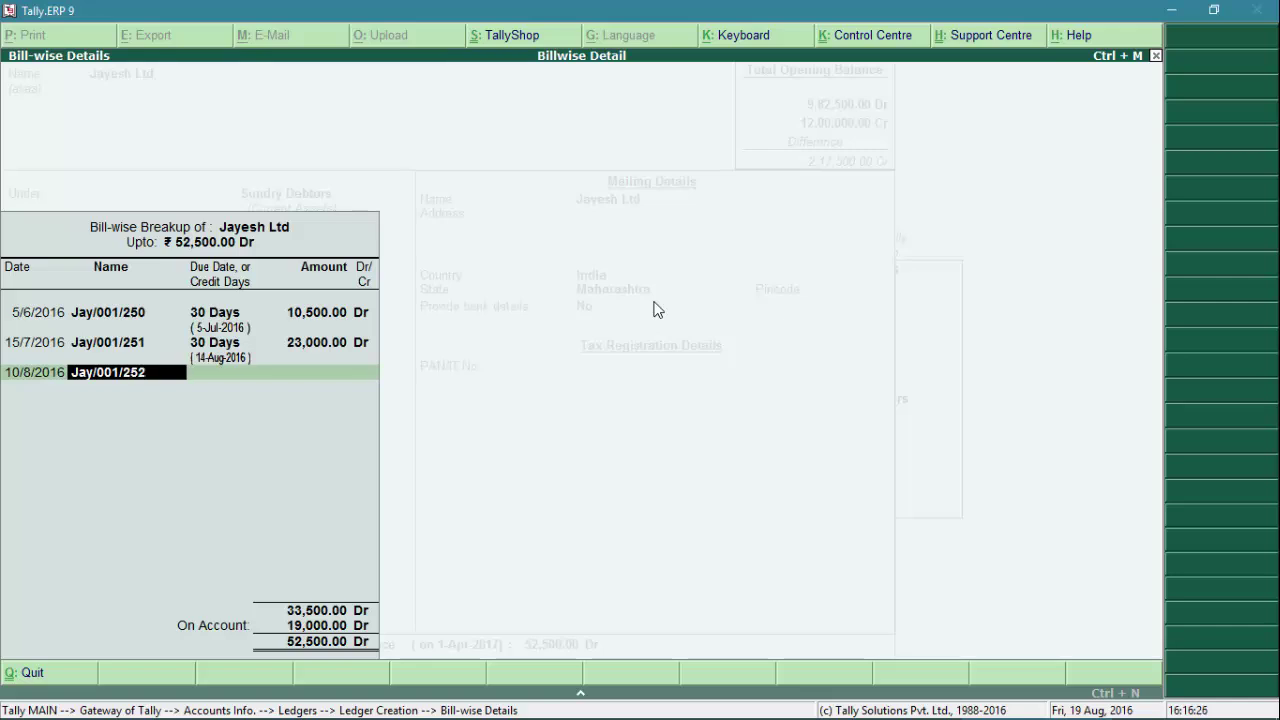
pyautogui.press('Return')
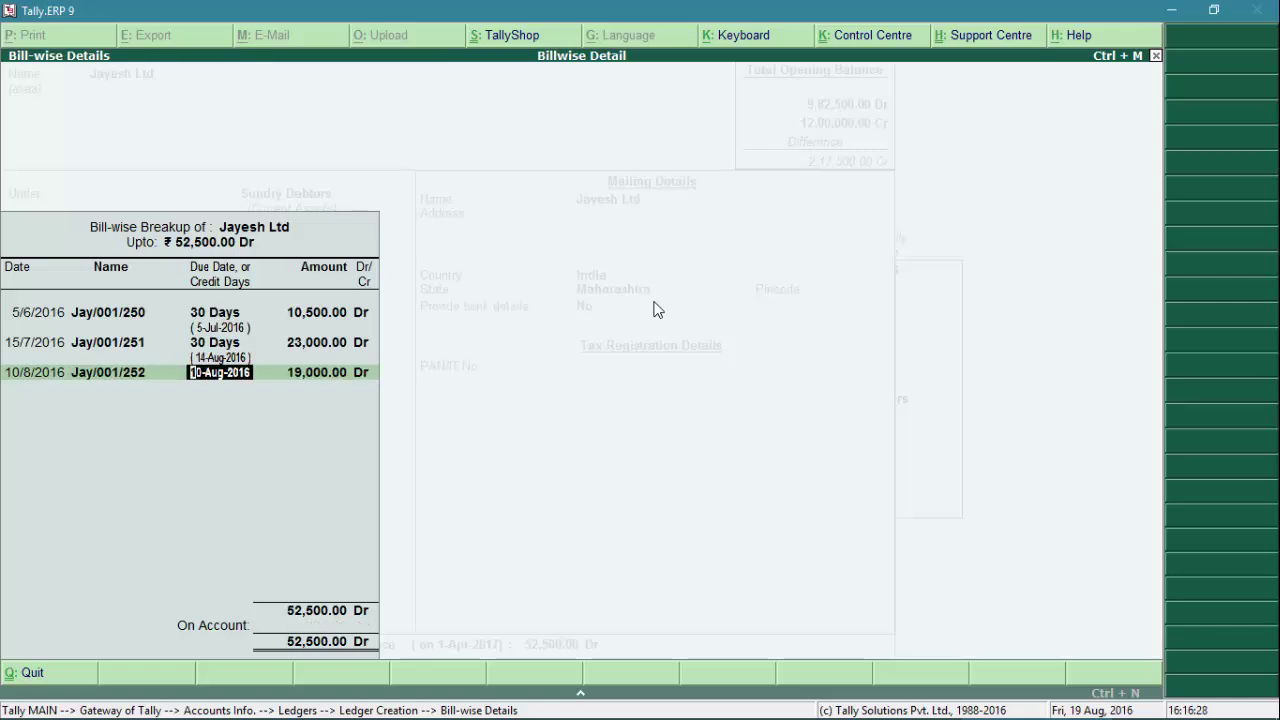
pyautogui.write('30')
pyautogui.press('Return')
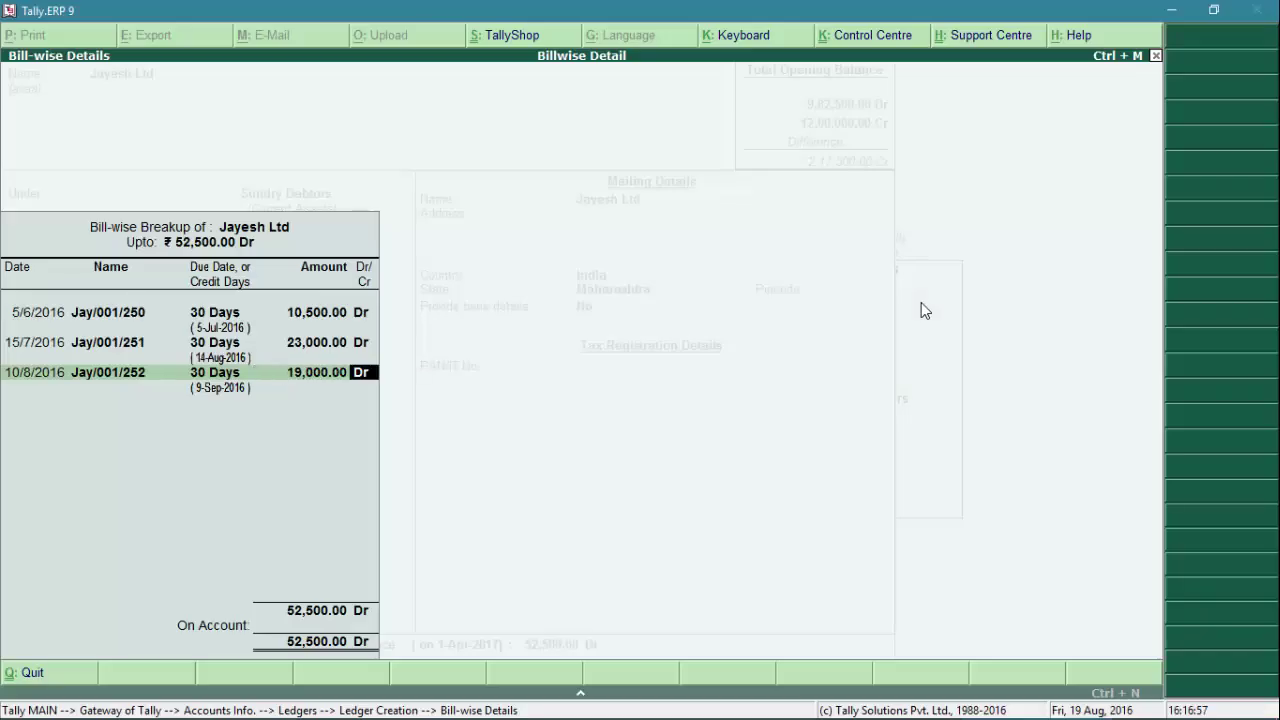
pyautogui.press('Return')
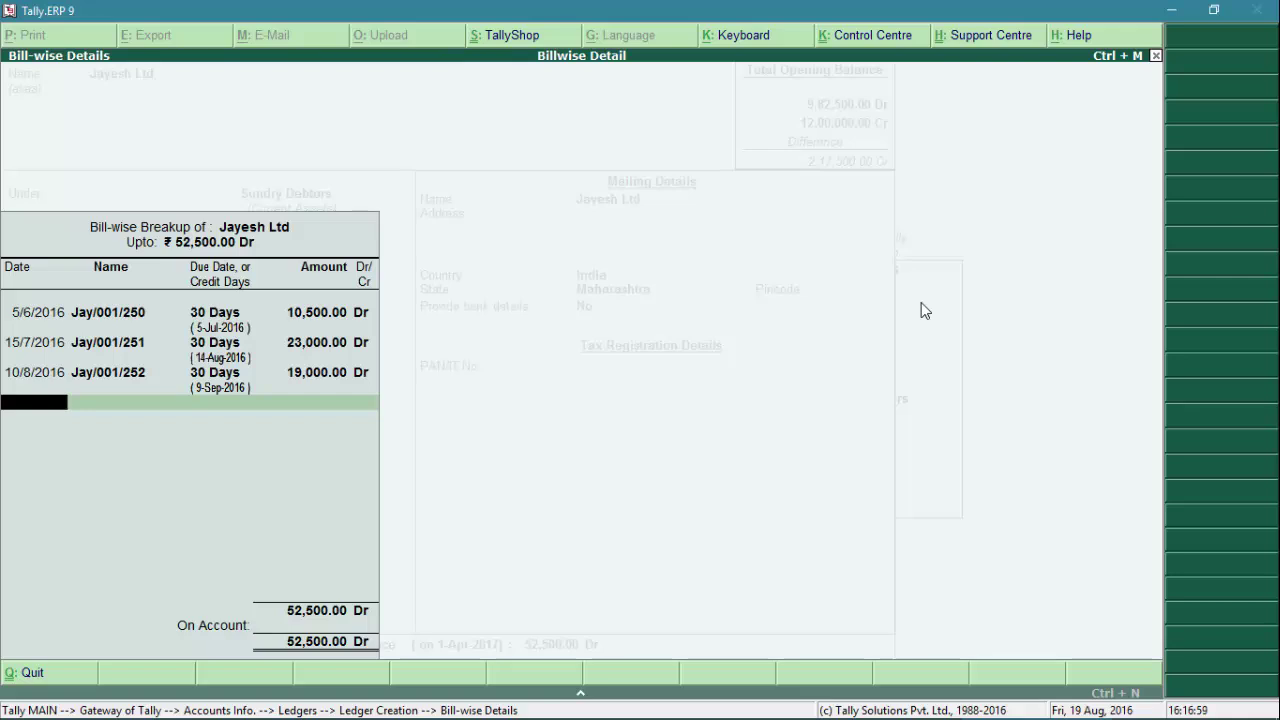
pyautogui.press('Return')
pyautogui.press('Return')
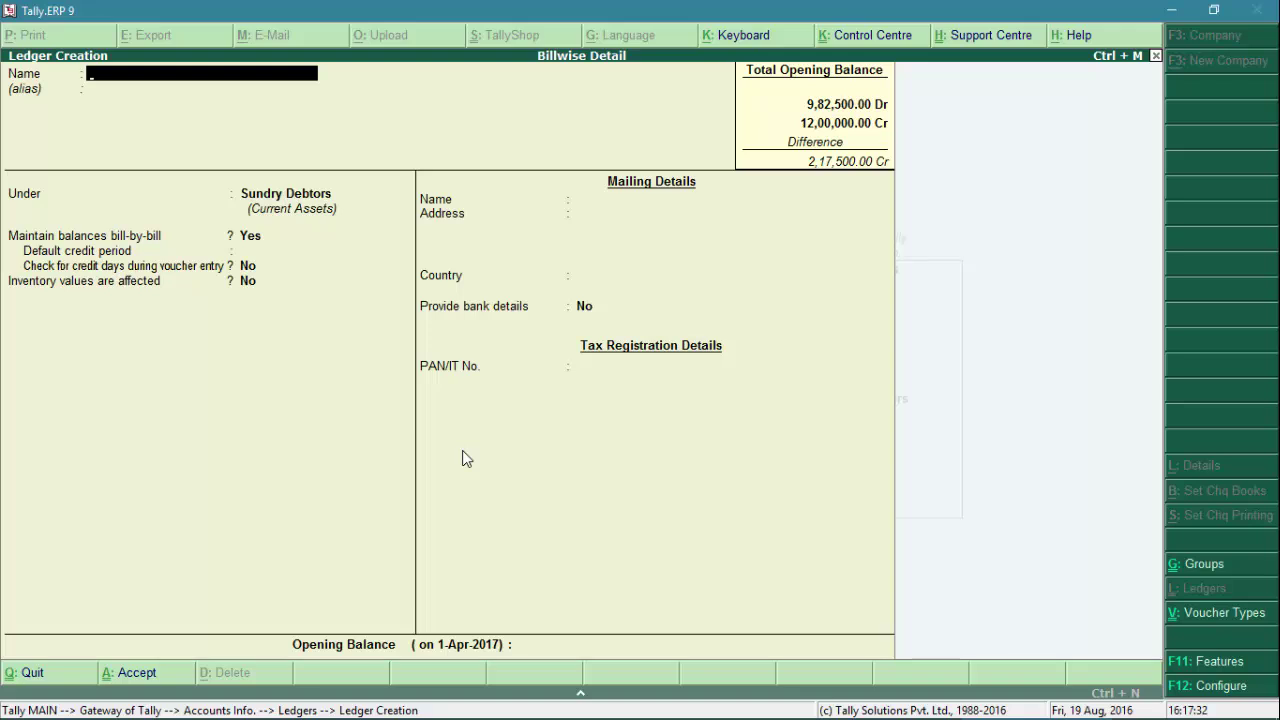
# Start another ledger named Mahesh Ltd with no alias, and keep it under Sundry Debtors
pyautogui.write('Mahesh Ltd')
pyautogui.press('Return')
pyautogui.press('Return')
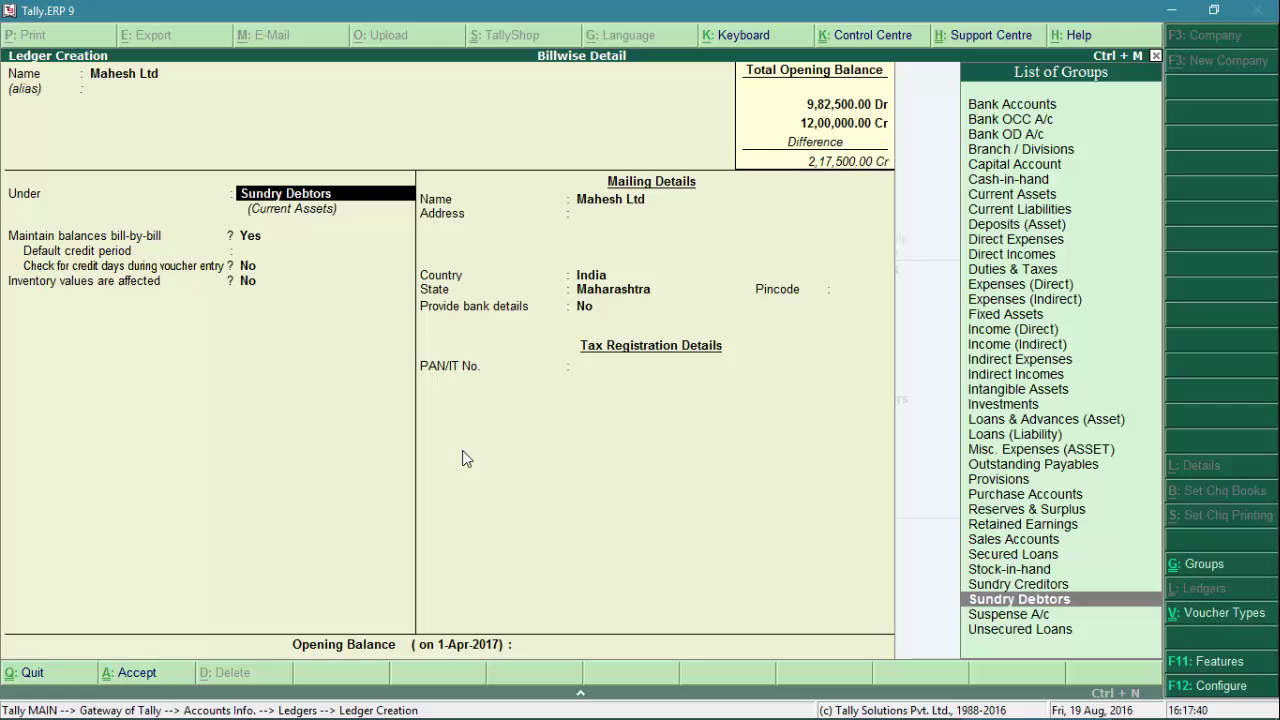
pyautogui.press('Return')
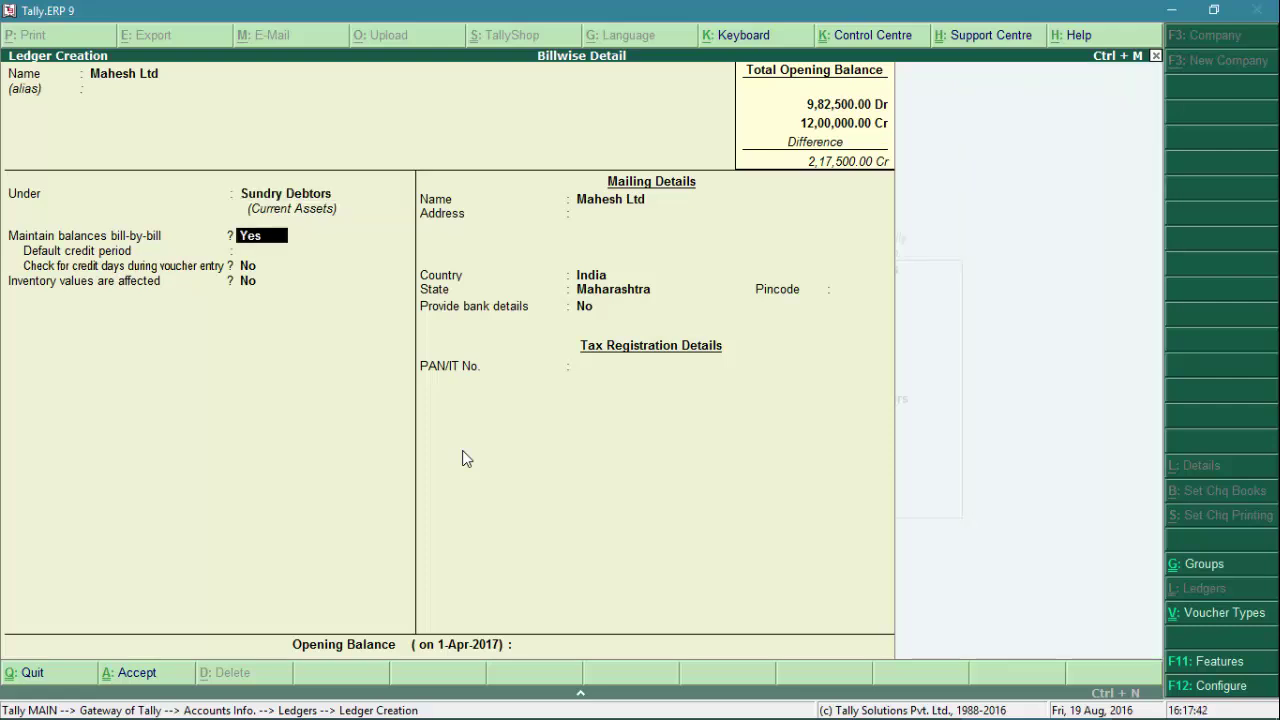
# Keep bill-by-bill balances and the other default details for Mahesh Ltd, and set its opening balance to 73,500 Dr
pyautogui.press('Return')
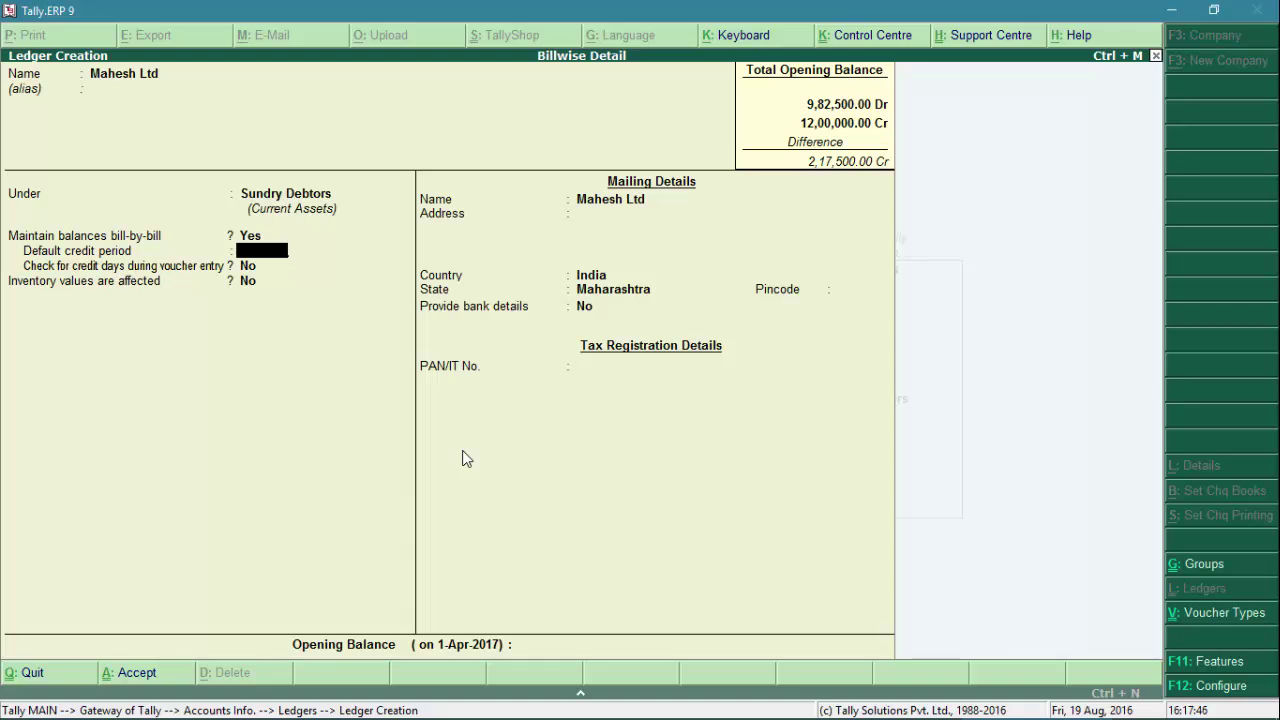
pyautogui.press('Return')
pyautogui.press('Return')
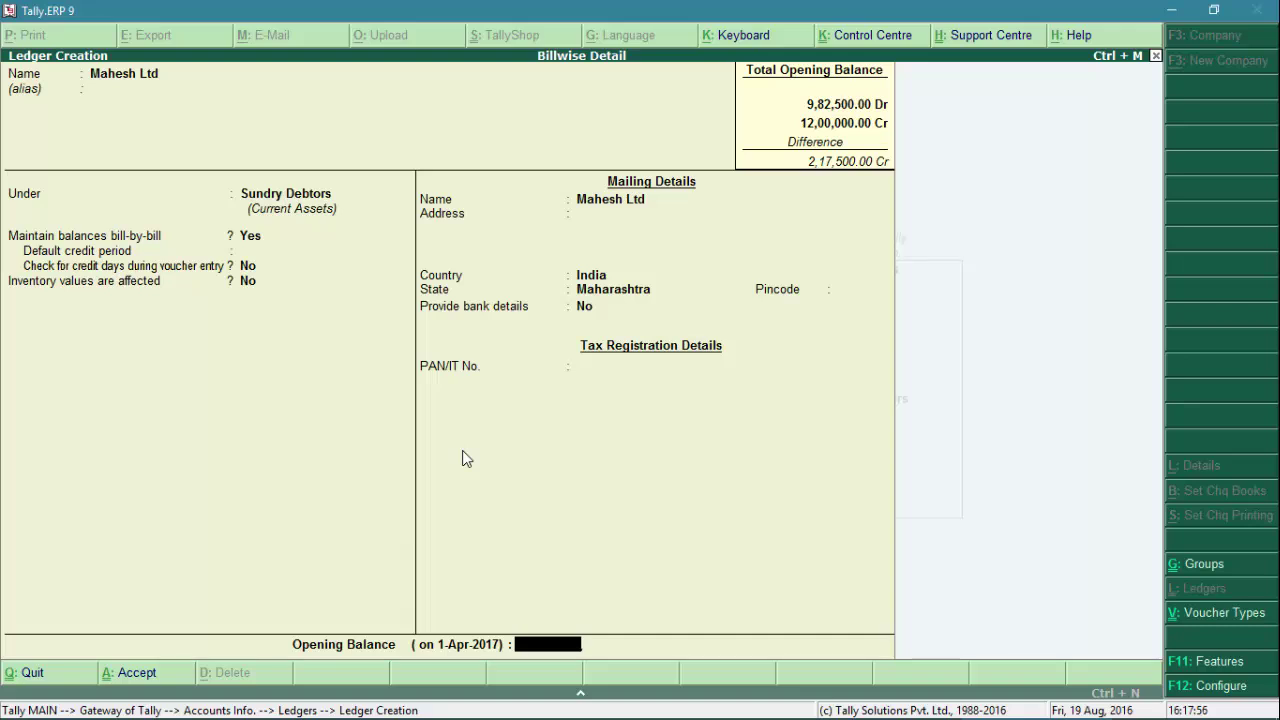
pyautogui.write('73500')
pyautogui.press('Return')
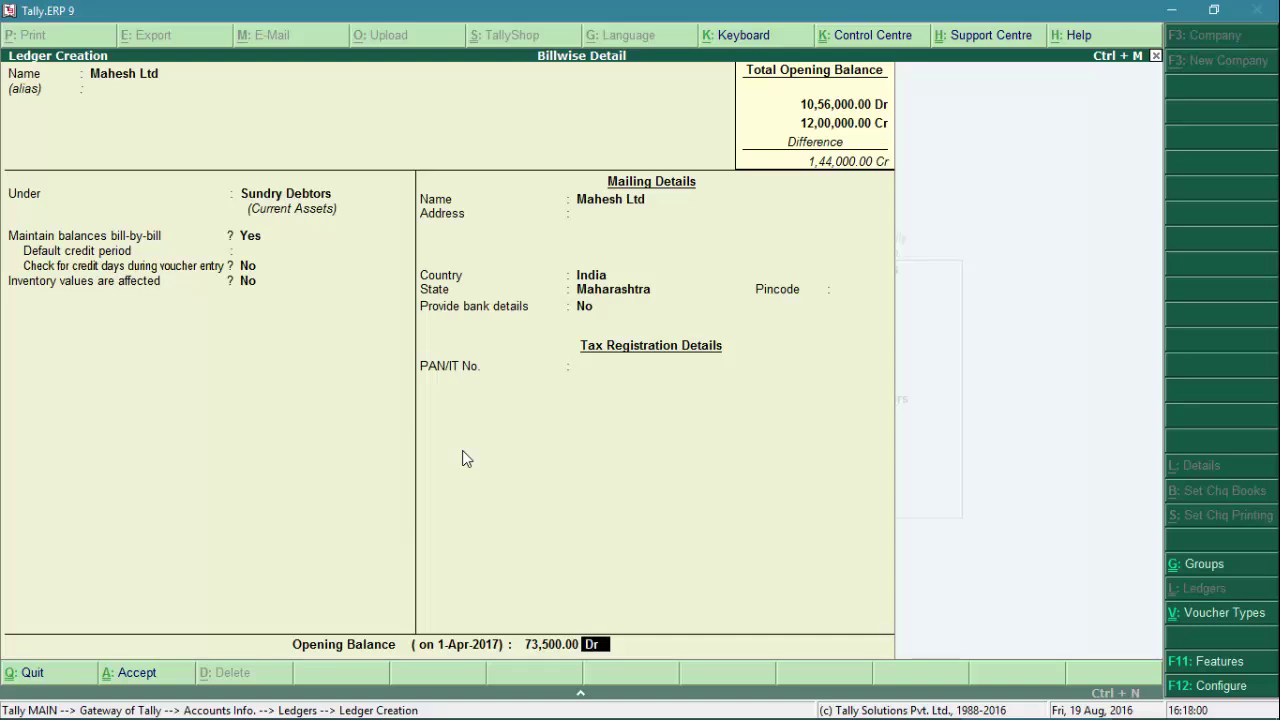
pyautogui.press('Return')
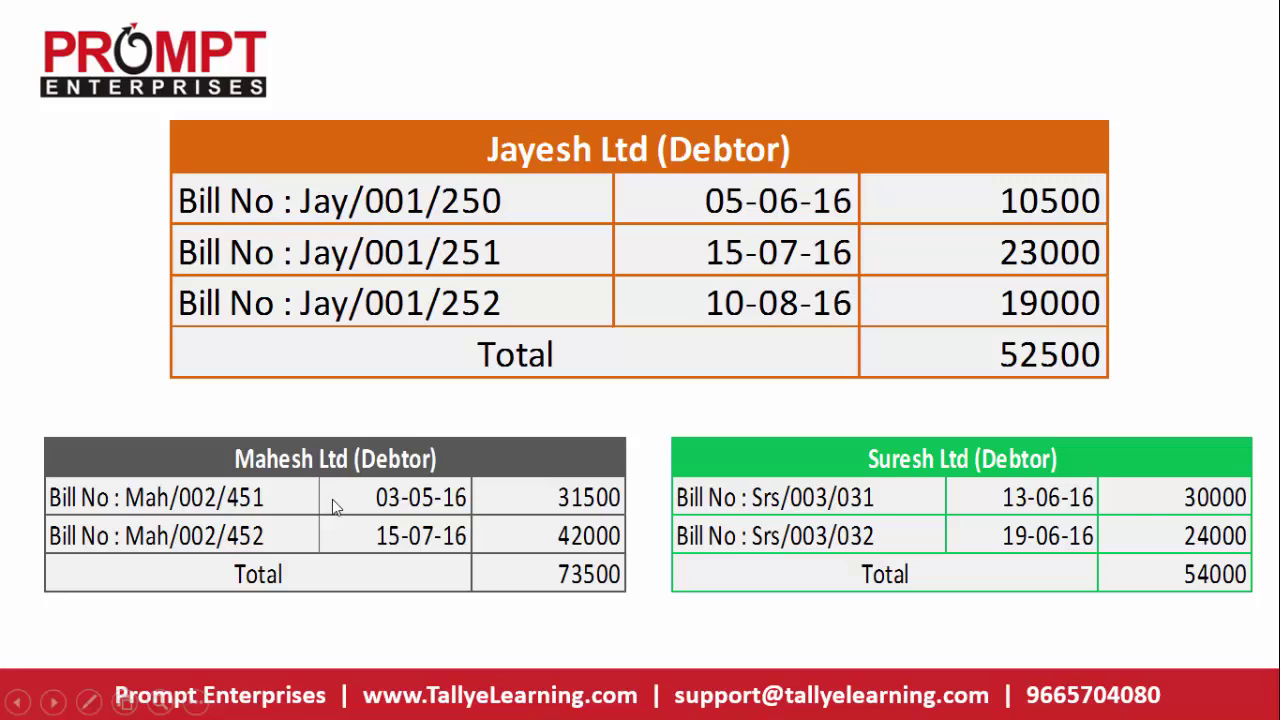
# Back in Tally.ERP 9, add Mahesh Ltd's first opening bill, Mah/002/451, dated 3/5/2016 with 30 days' credit and amount 31,500 Dr
pyautogui.hotkey('alt', 'Tab')
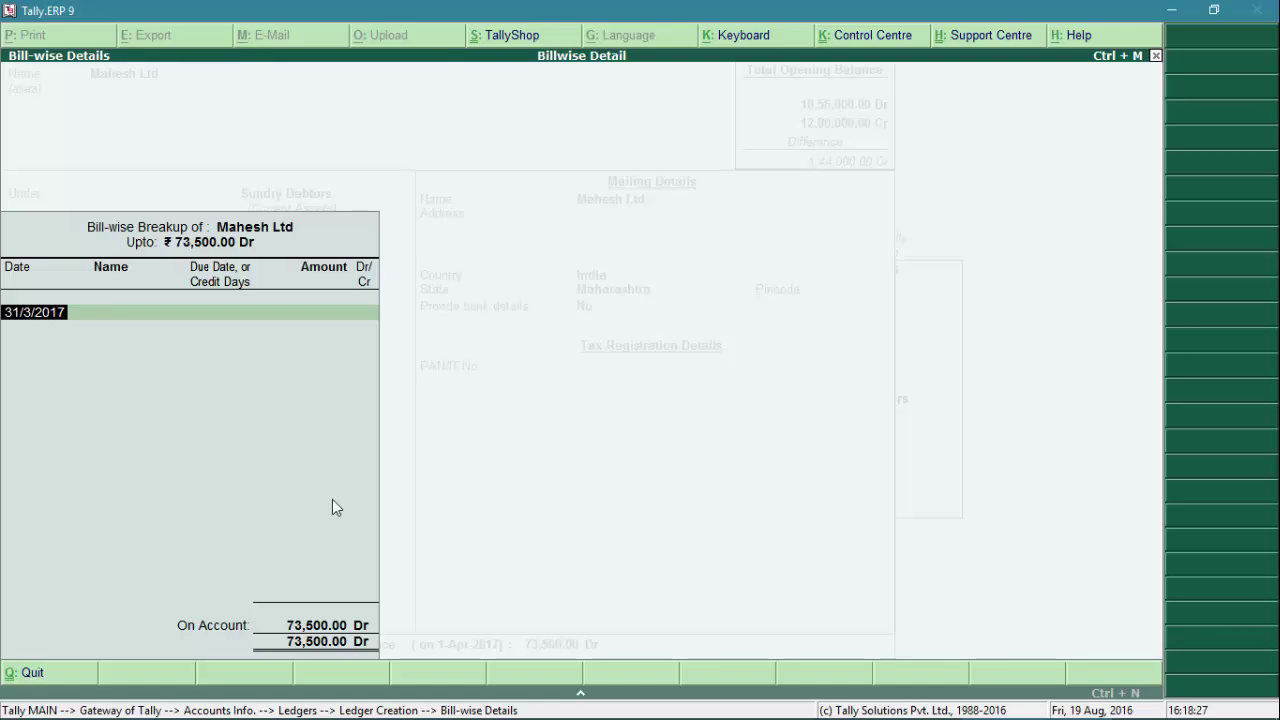
pyautogui.write('3/5')
pyautogui.press('Return')
pyautogui.write('M')
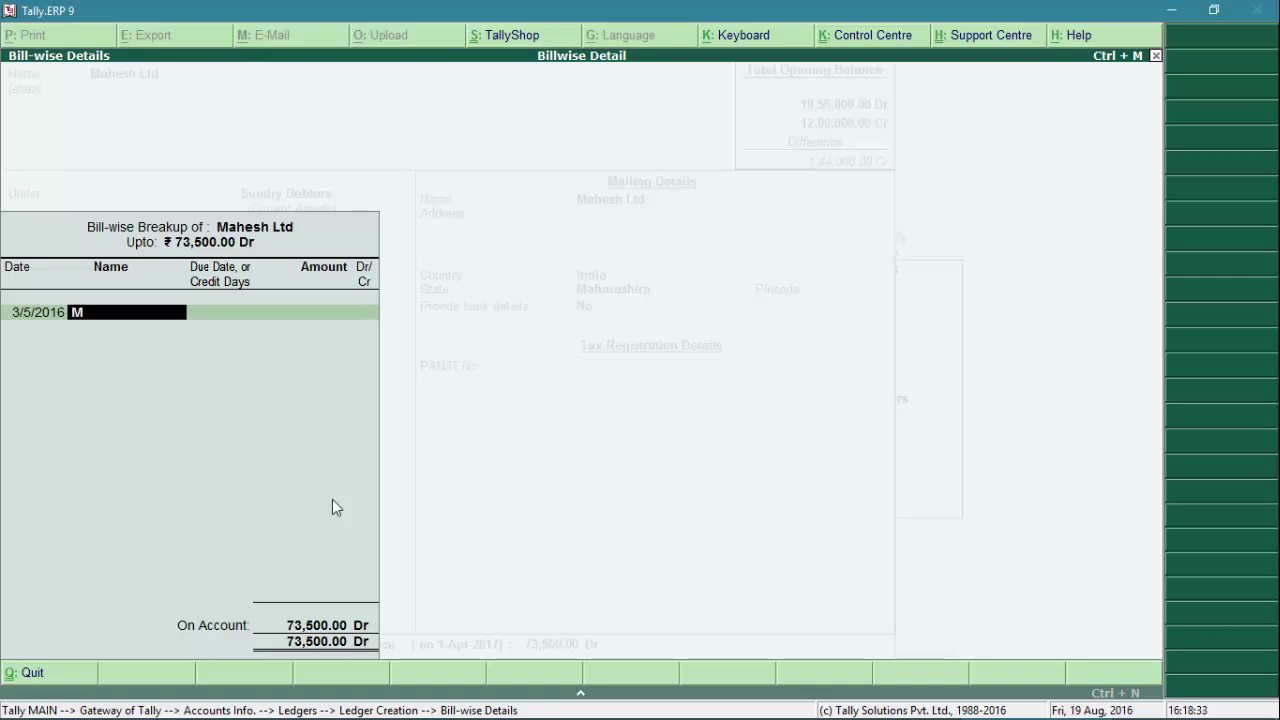
pyautogui.write('ah/002')
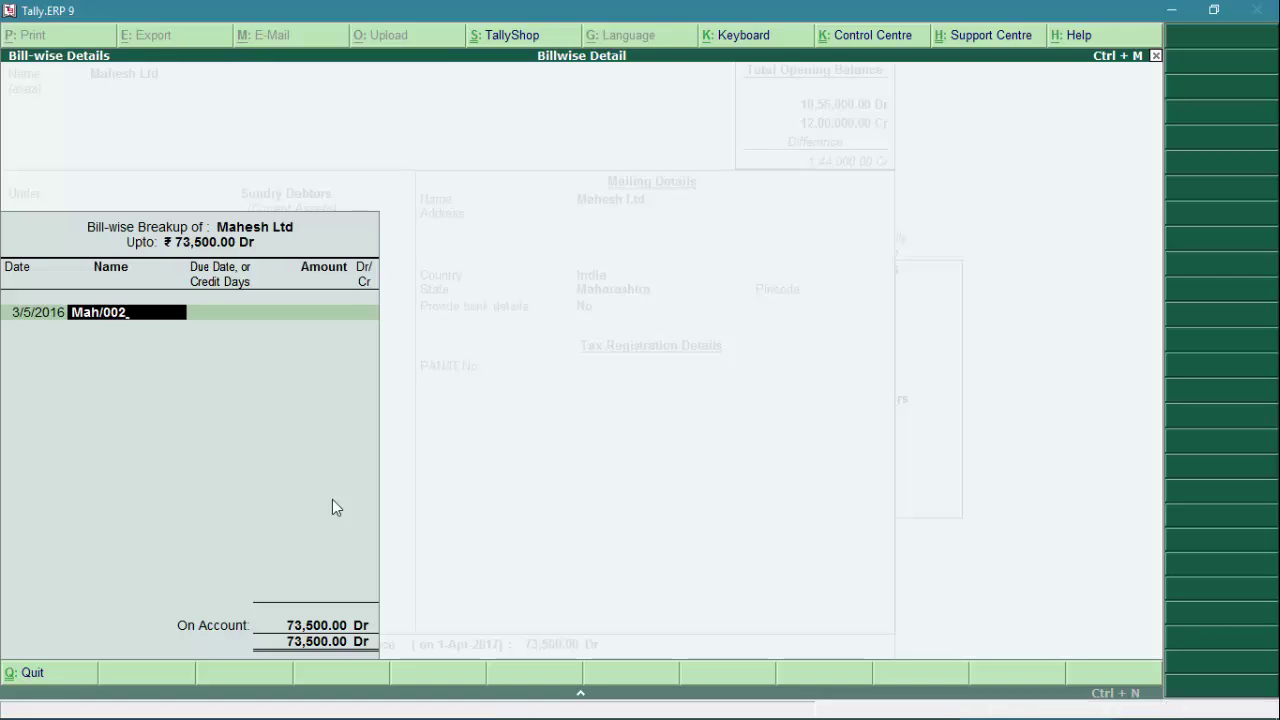
pyautogui.write('/45')
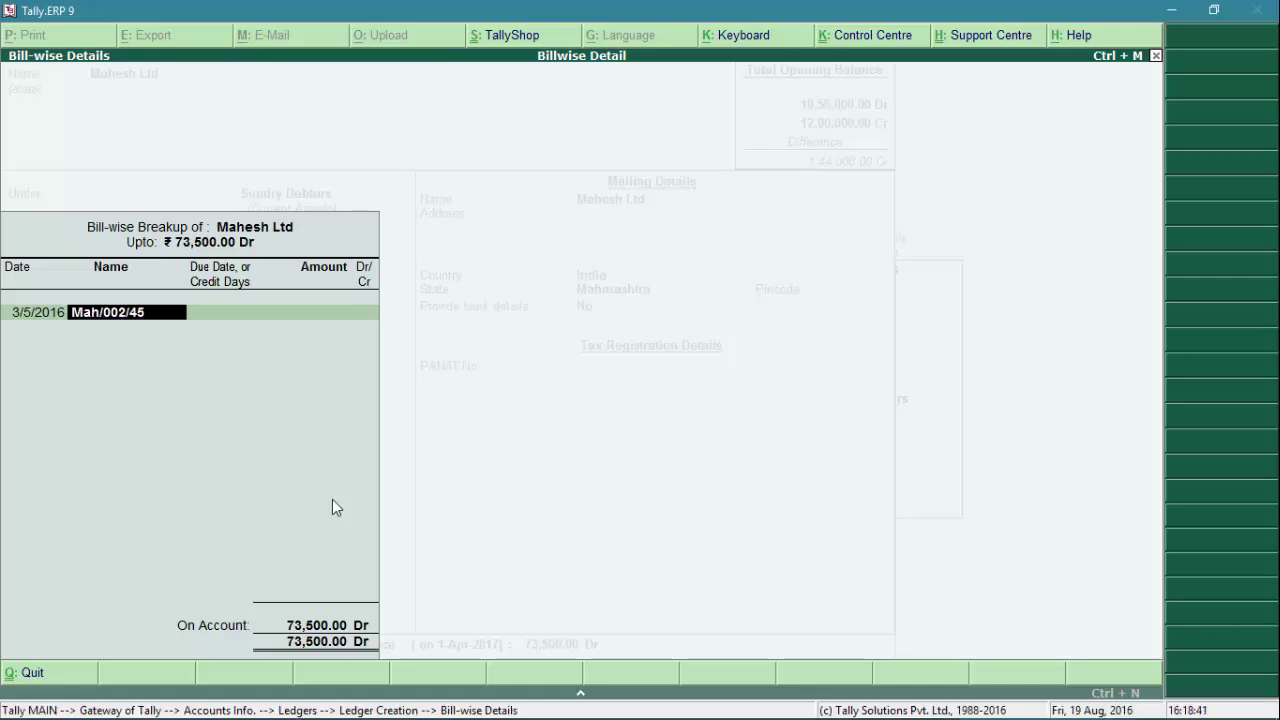
pyautogui.write('1')
pyautogui.press('Return')
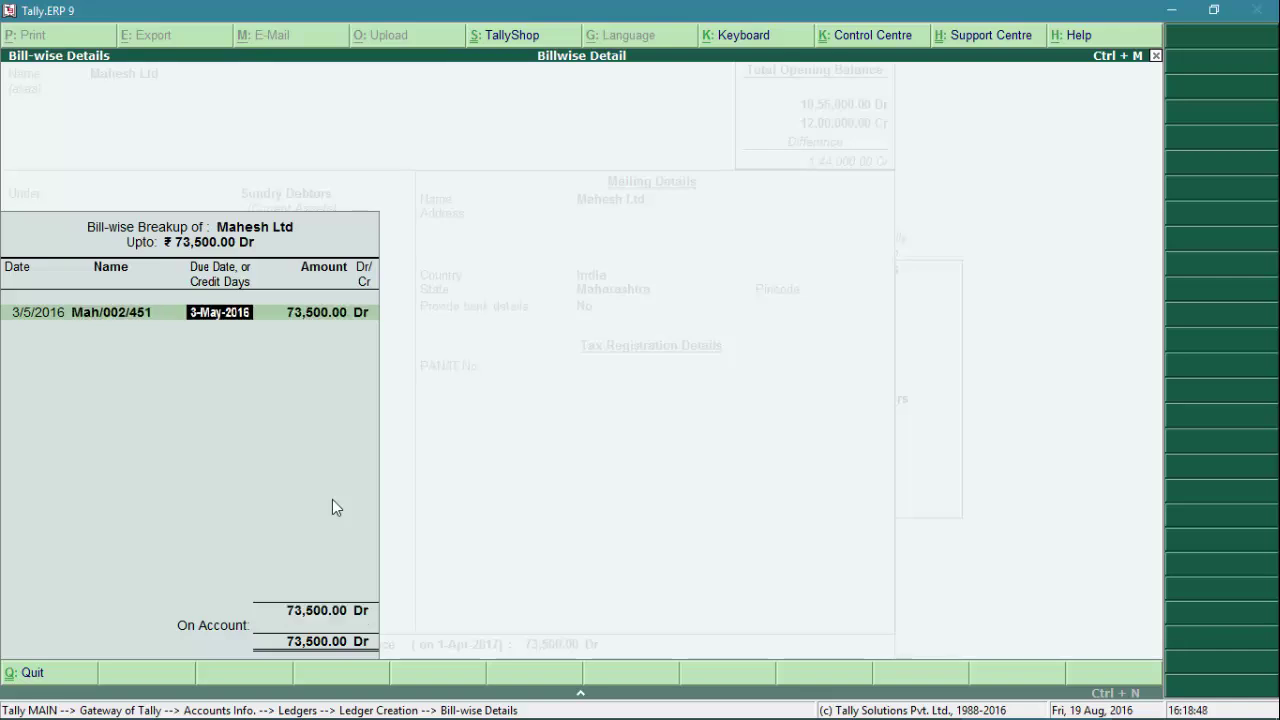
pyautogui.write('30')
pyautogui.press('Return')
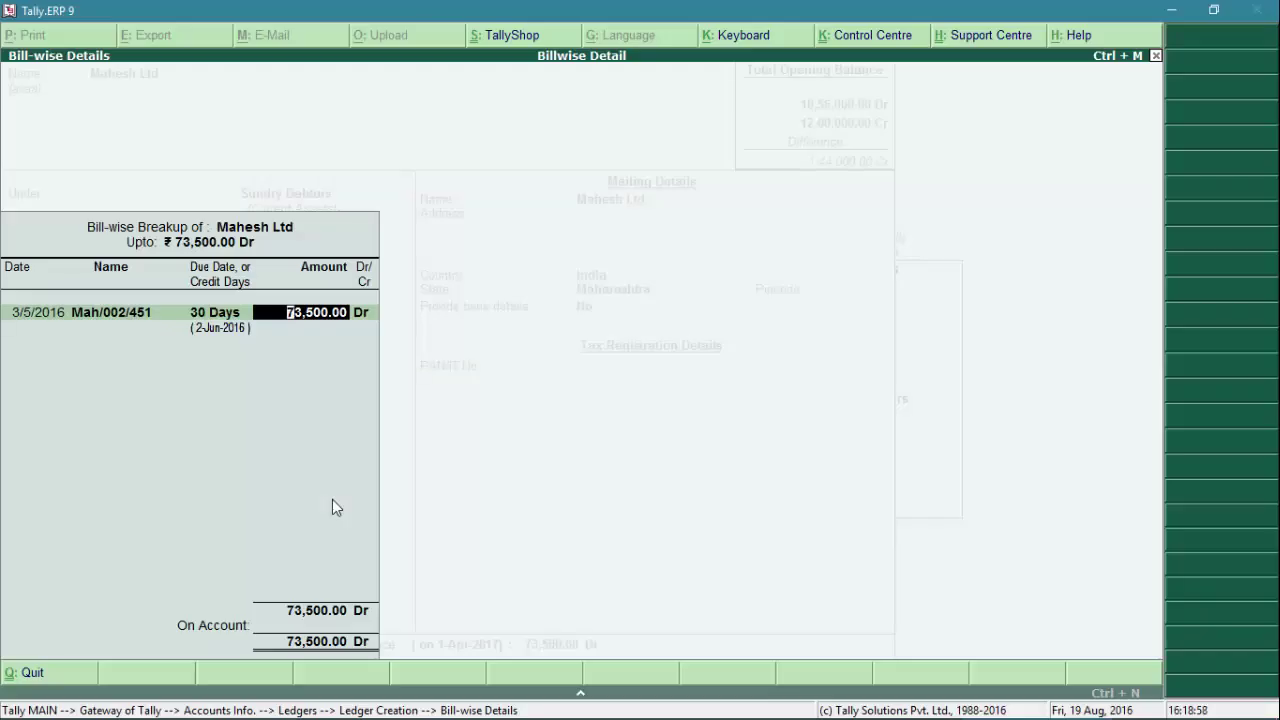
pyautogui.write('31500')
pyautogui.press('Return')
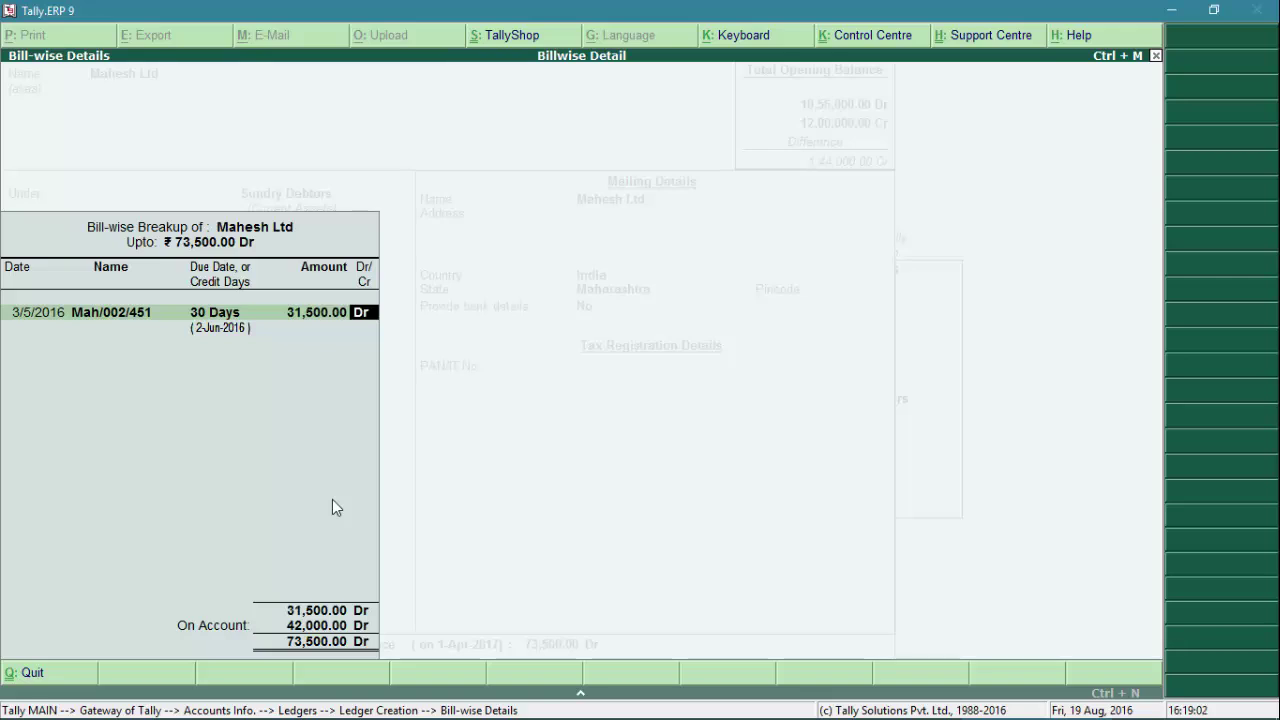
pyautogui.press('Return')
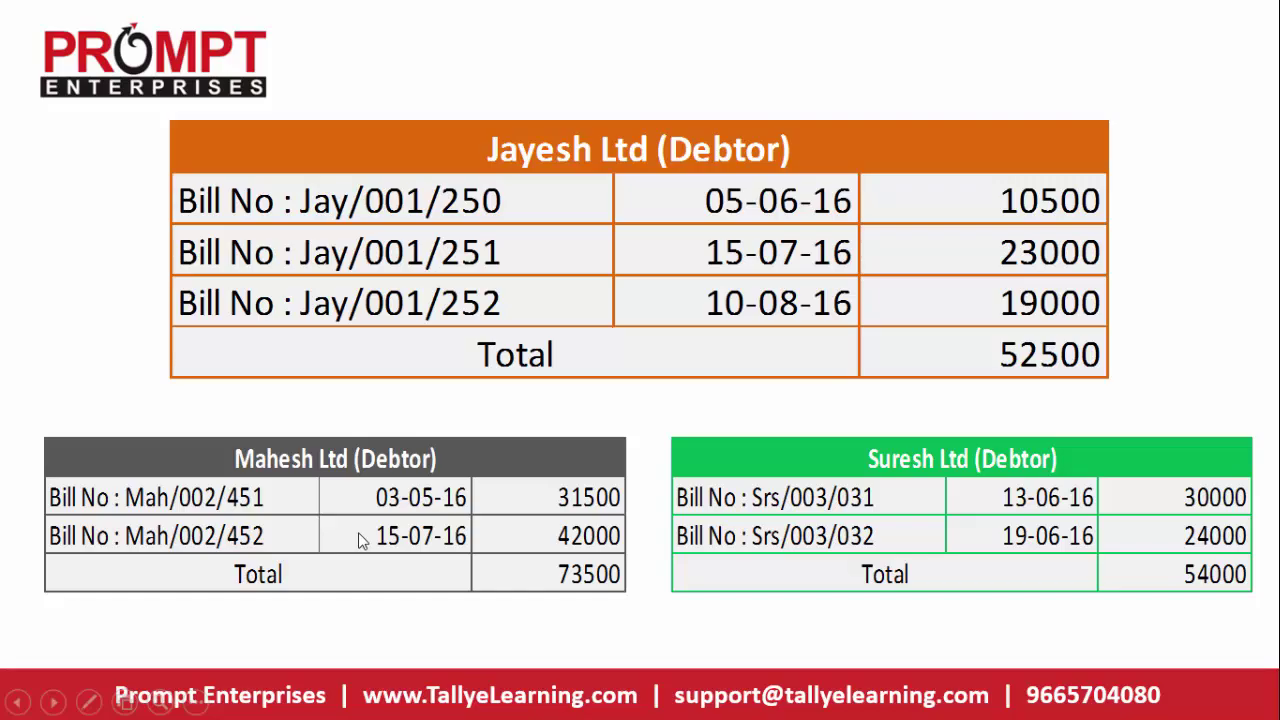
# Add Mahesh Ltd's second opening bill, Mah/002/452, dated 15/7/2016 with 30 days' credit for 42,000 Dr, and save the ledger
pyautogui.hotkey('alt', 'Tab')
pyautogui.write('15')
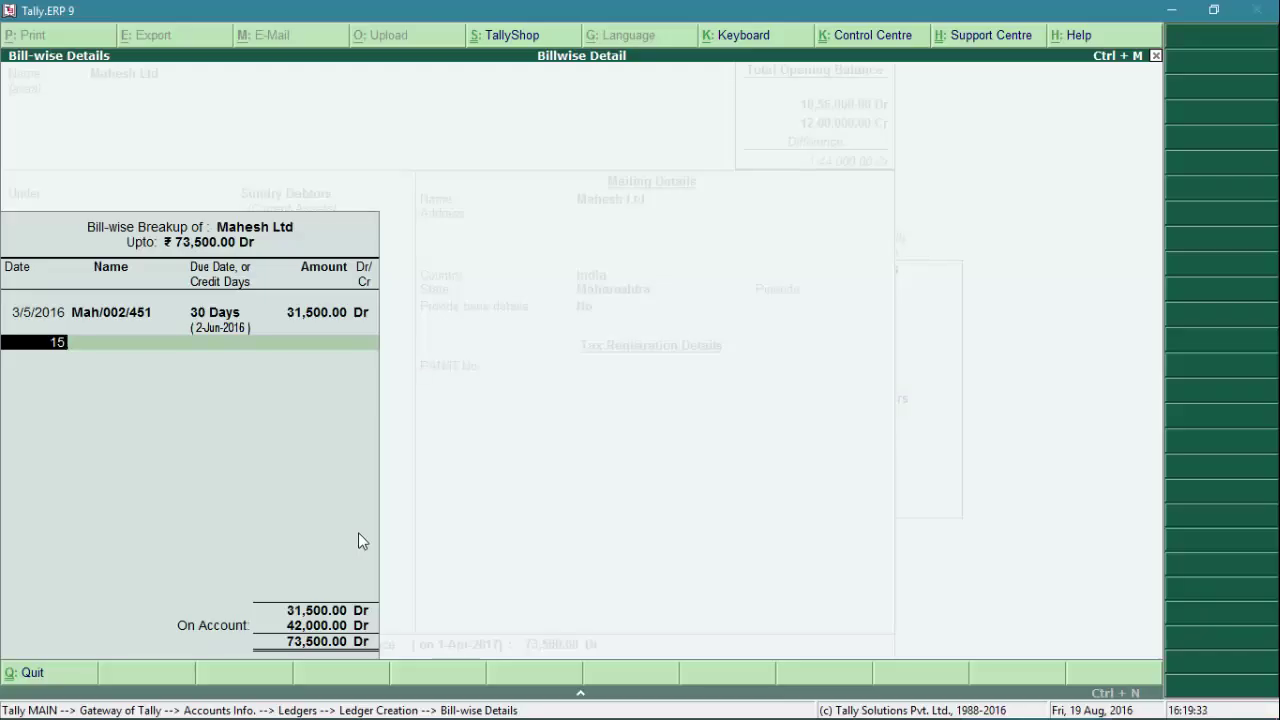
pyautogui.write('/')
pyautogui.write('7/2016')
pyautogui.press('Return')
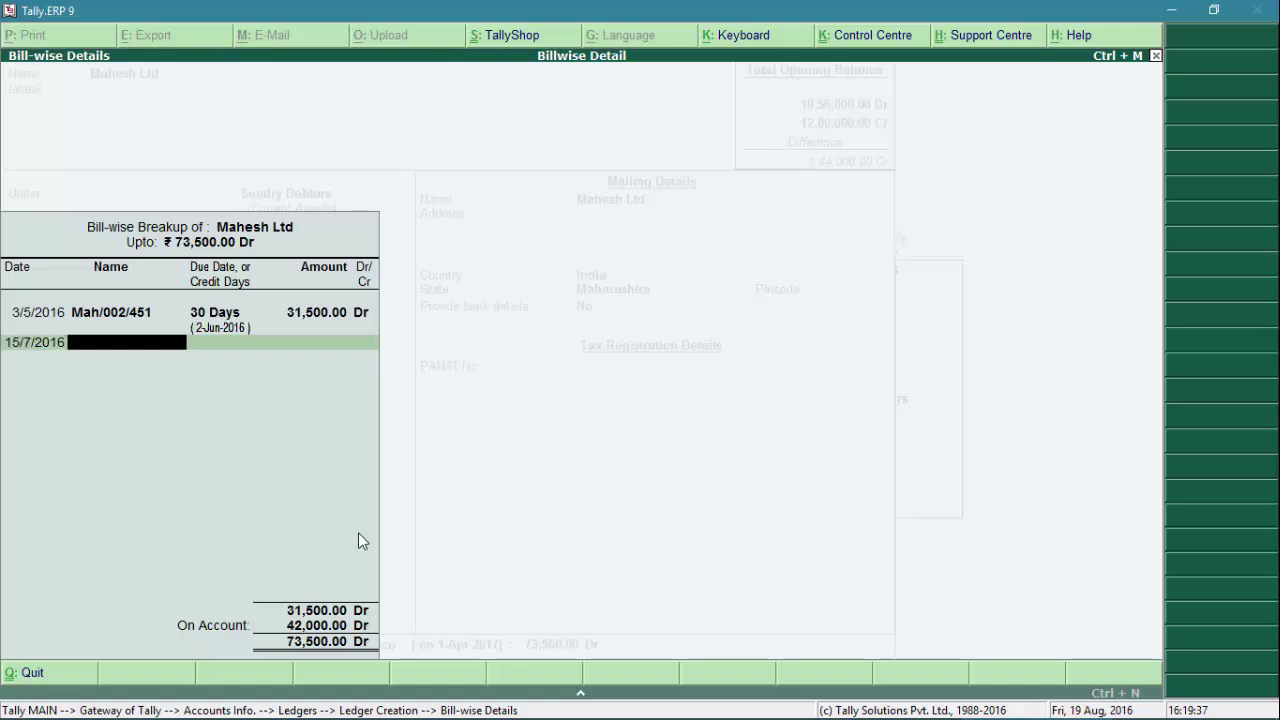
pyautogui.write('Mah/00')
pyautogui.write('2/452')
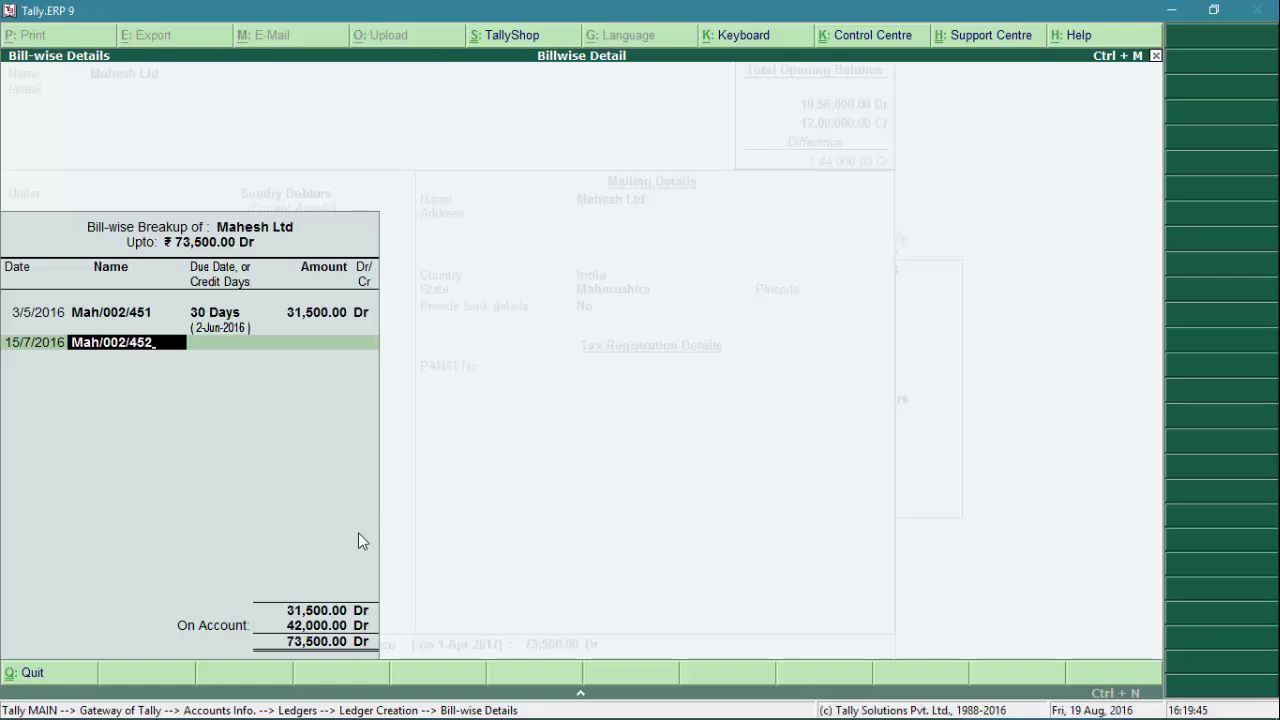
pyautogui.press('Return')
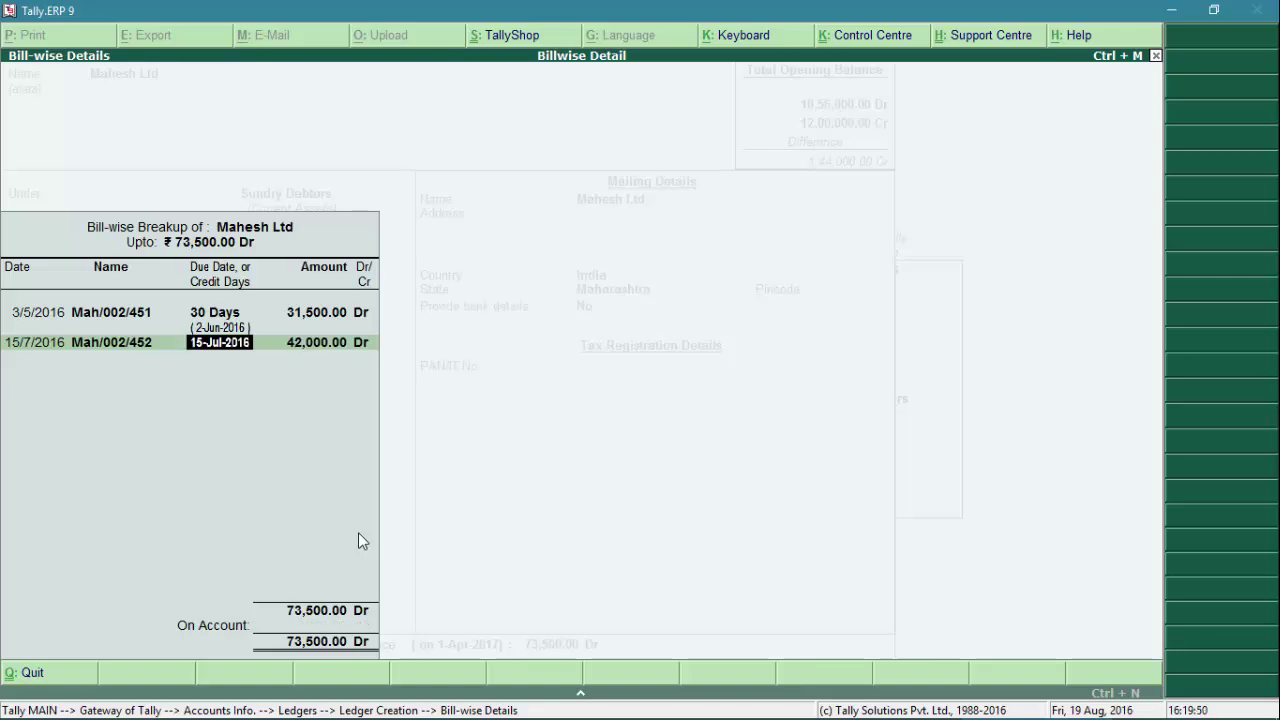
pyautogui.write('30')
pyautogui.press('Return')
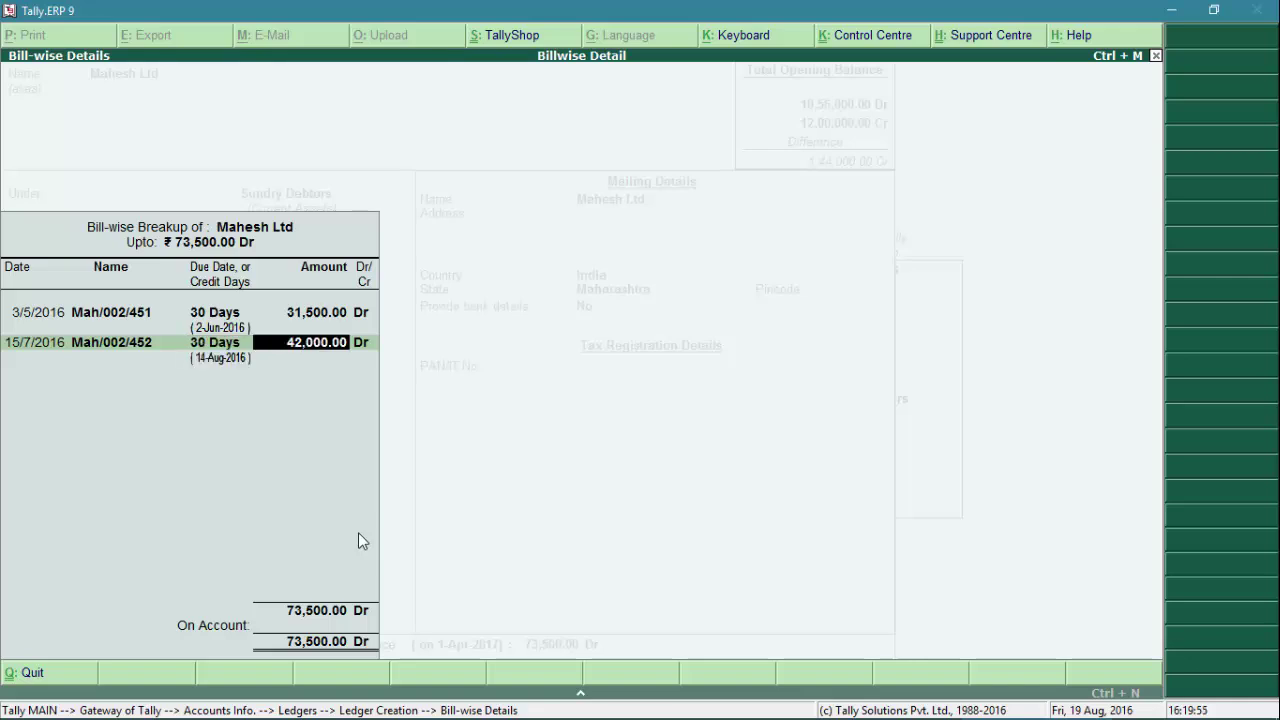
pyautogui.press('Return')
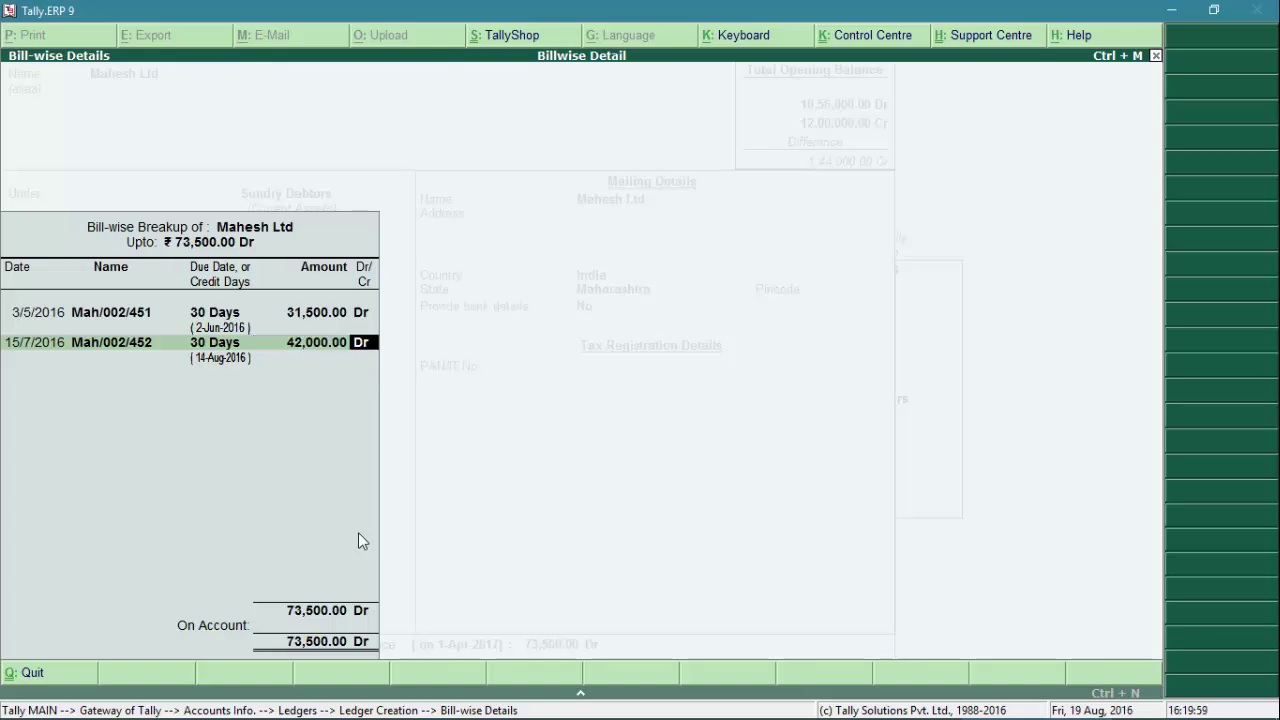
pyautogui.press('Return')
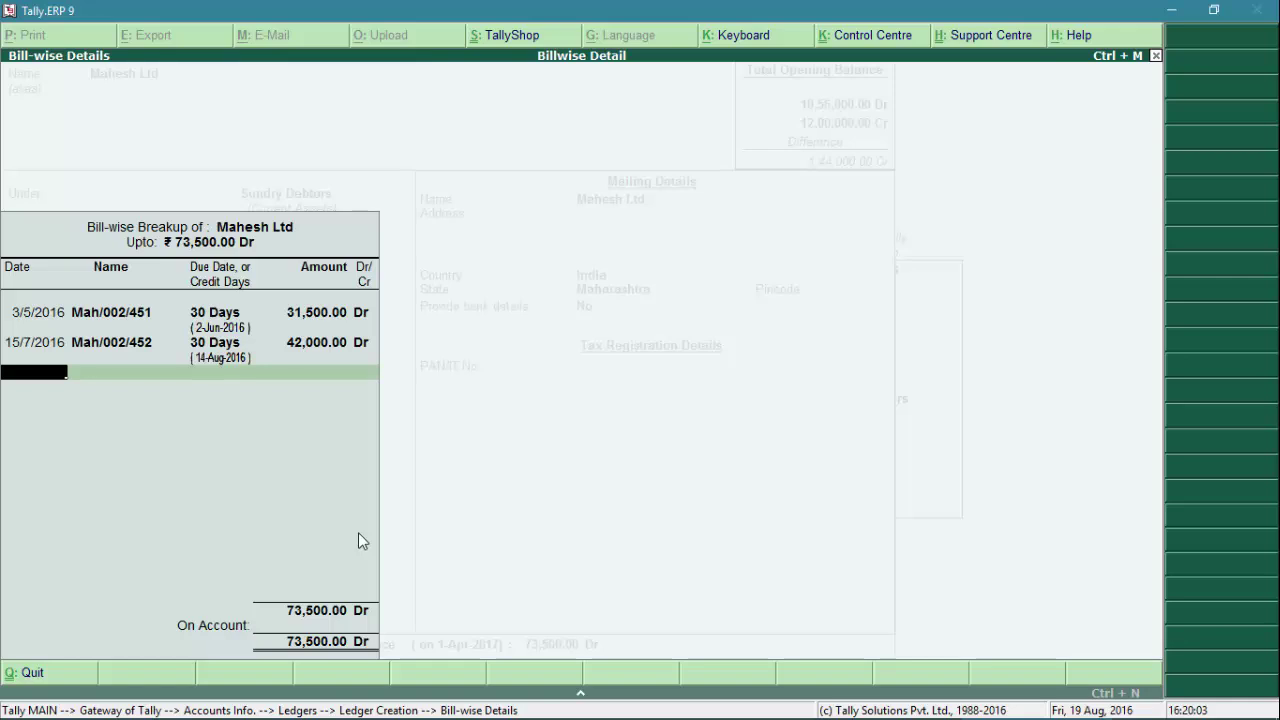
pyautogui.press('Return')
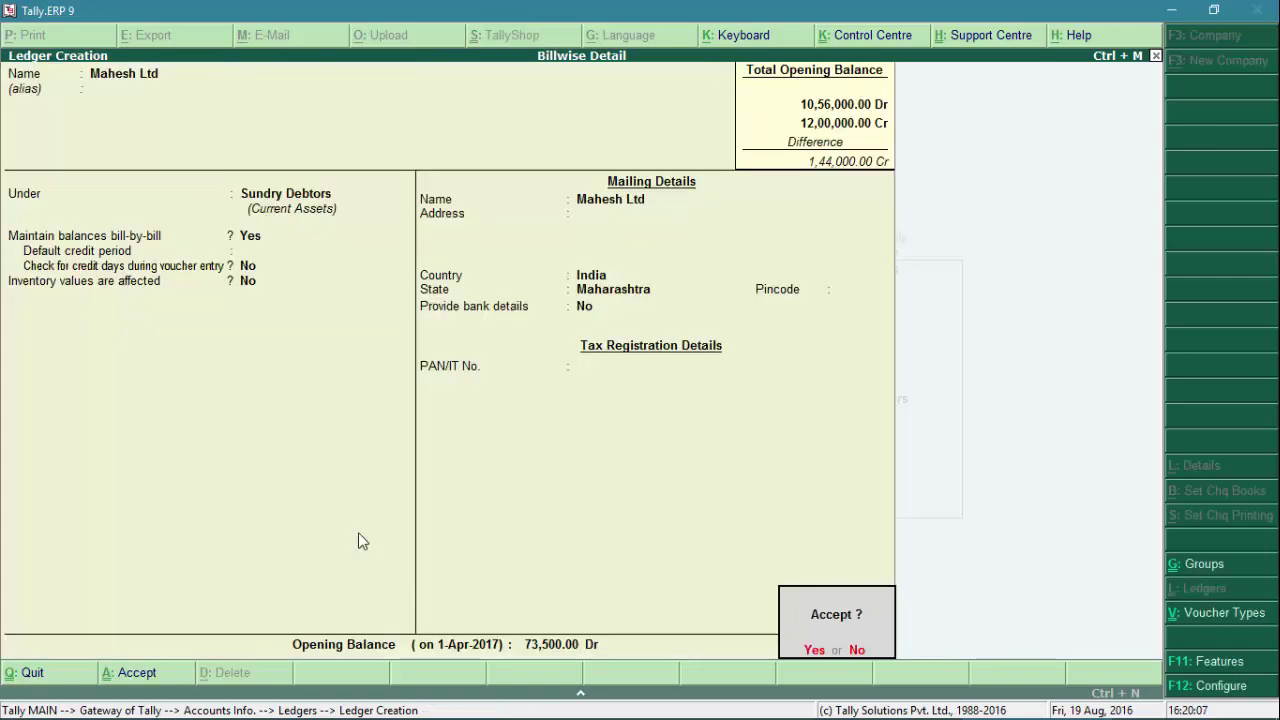
pyautogui.press('Return')
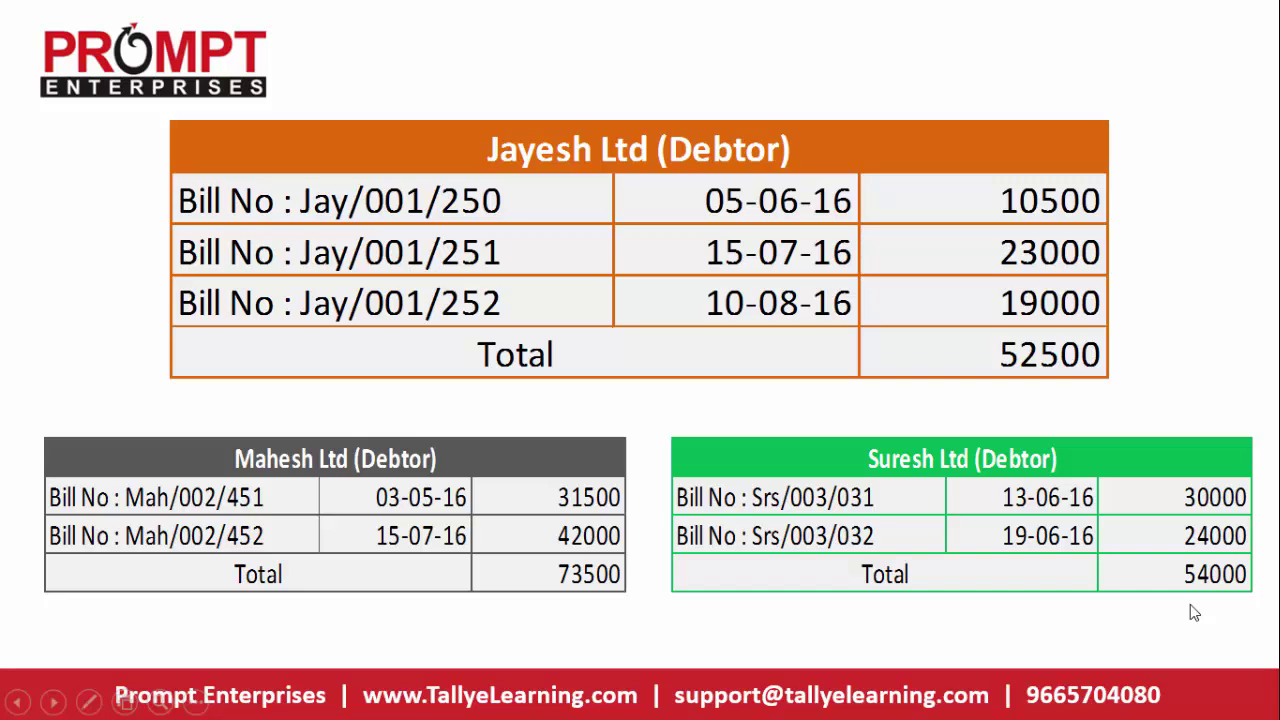
# Start a ledger named Suresh Ltd with no alias under Sundry Debtors, keeping bill-by-bill balances on and the default credit period blank
pyautogui.hotkey('alt', 'Tab')
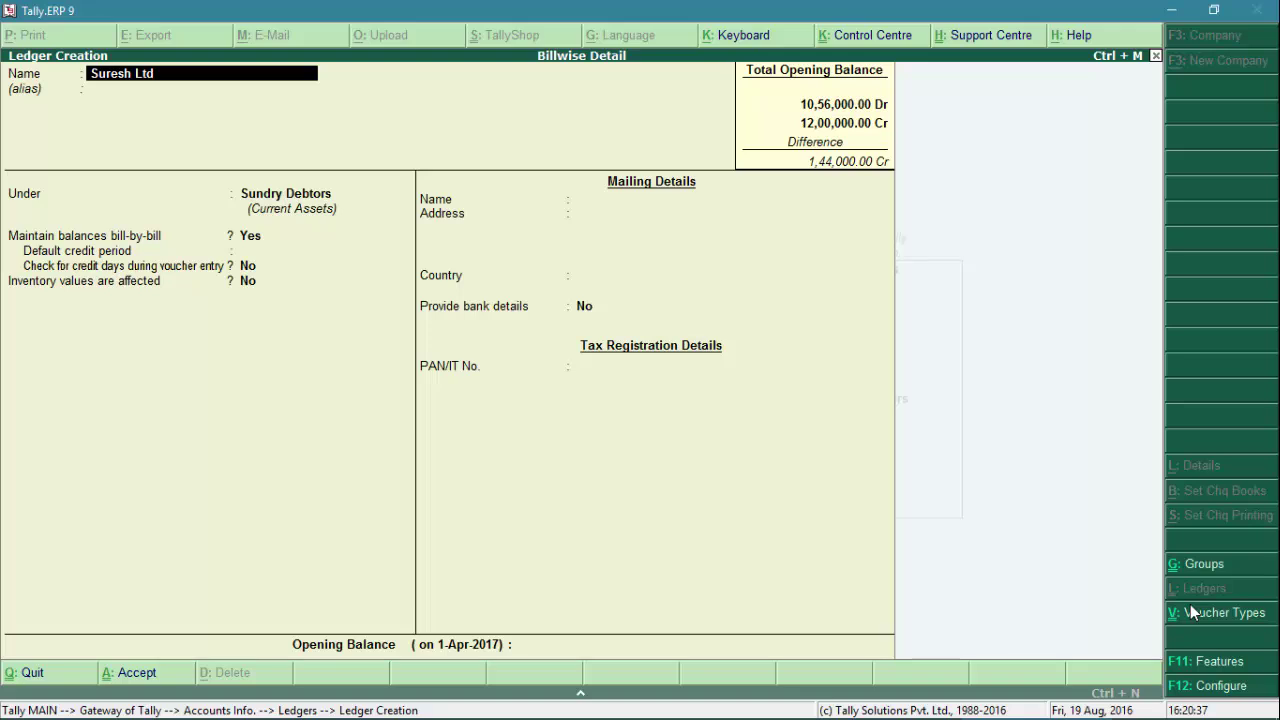
pyautogui.press('Return')
pyautogui.press('Return')
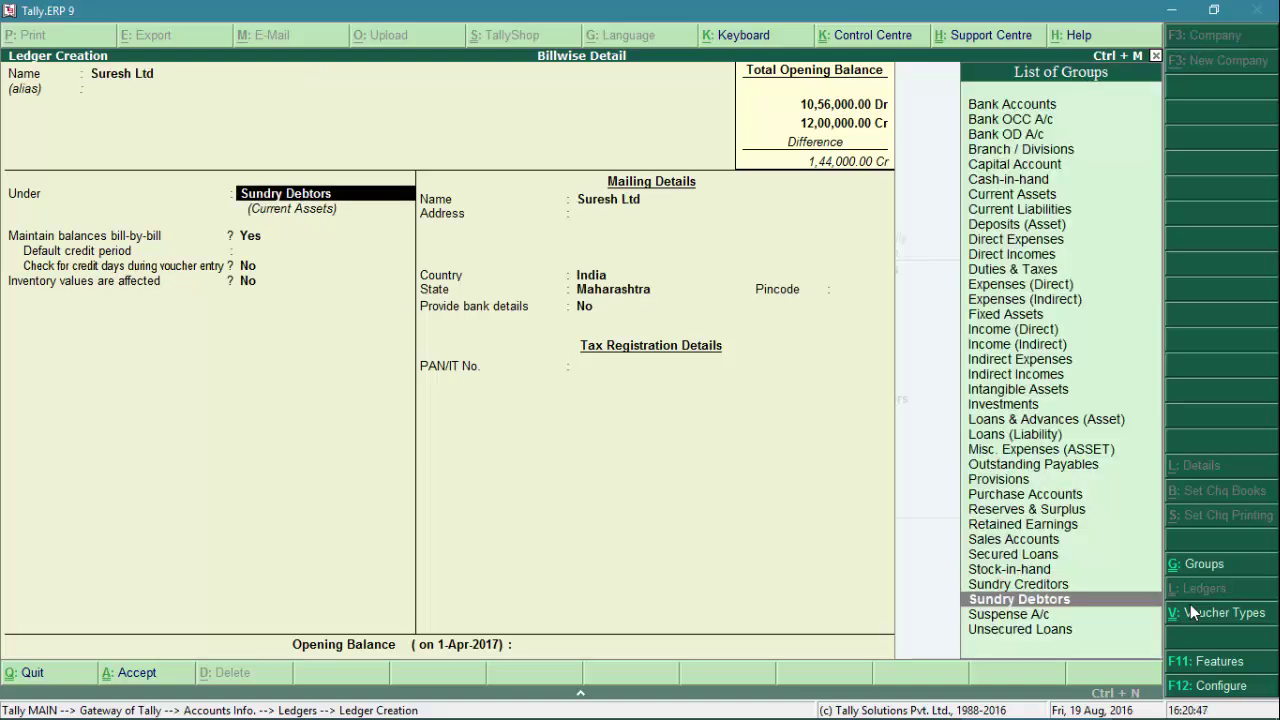
pyautogui.press('Return')
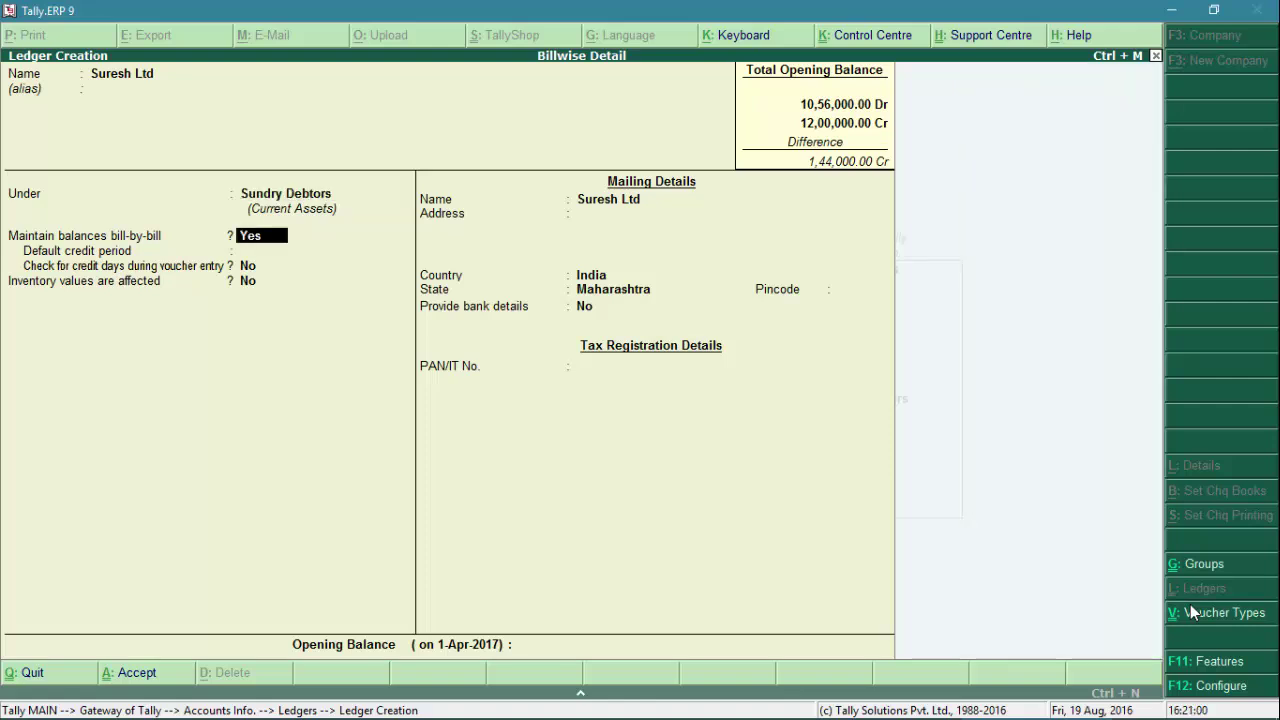
pyautogui.press('Return')
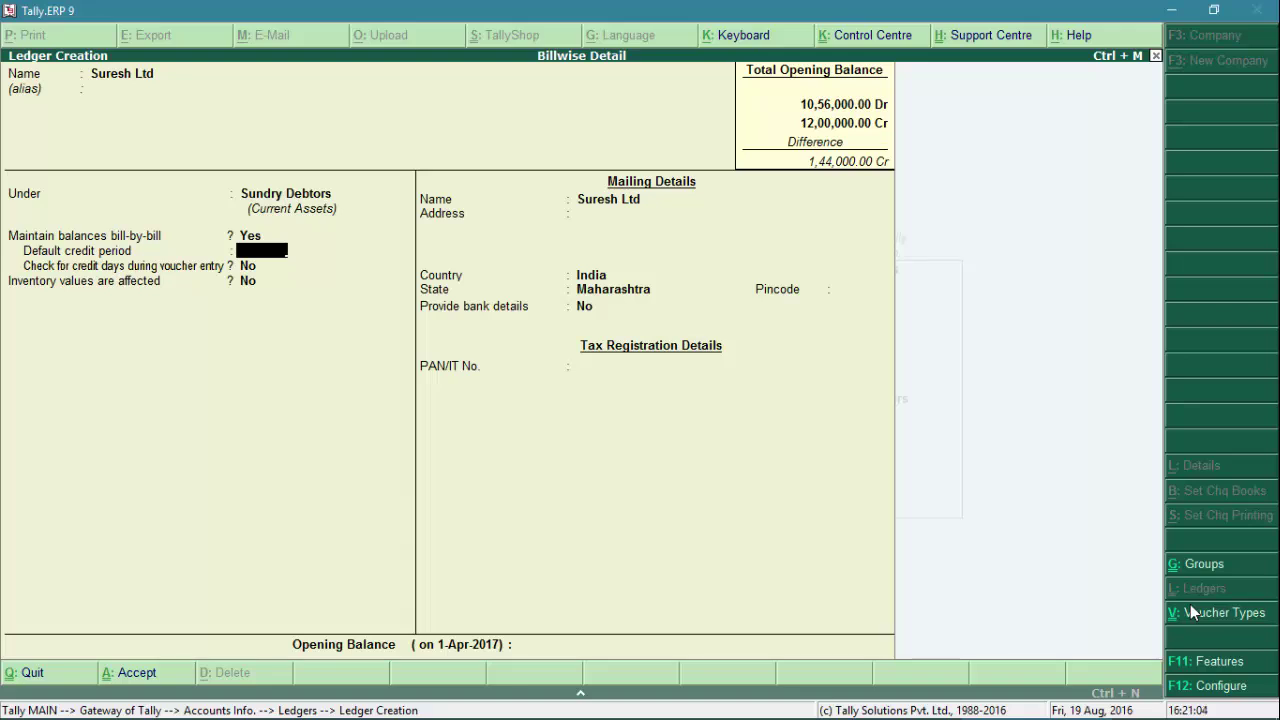
pyautogui.press('Return')
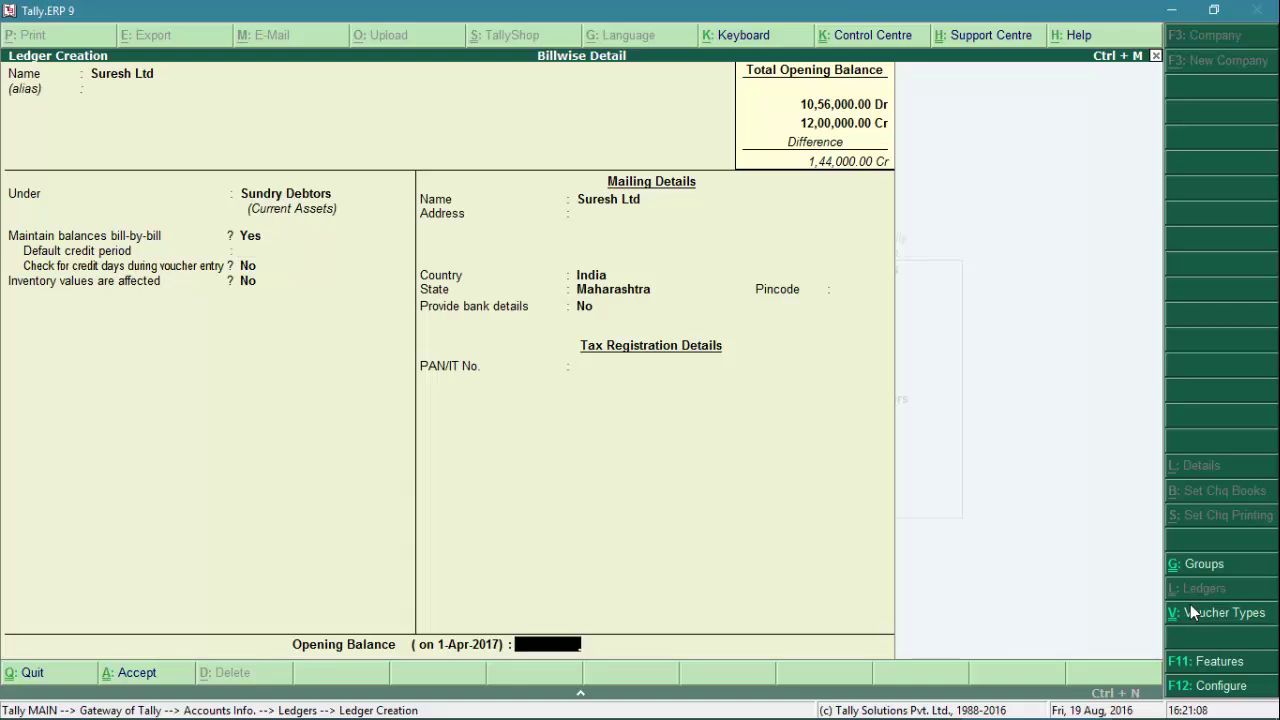
# Check Suresh Ltd's bill total on the reference slide and set the ledger's opening balance to 54,000 Dr
pyautogui.hotkey('alt', 'Tab')
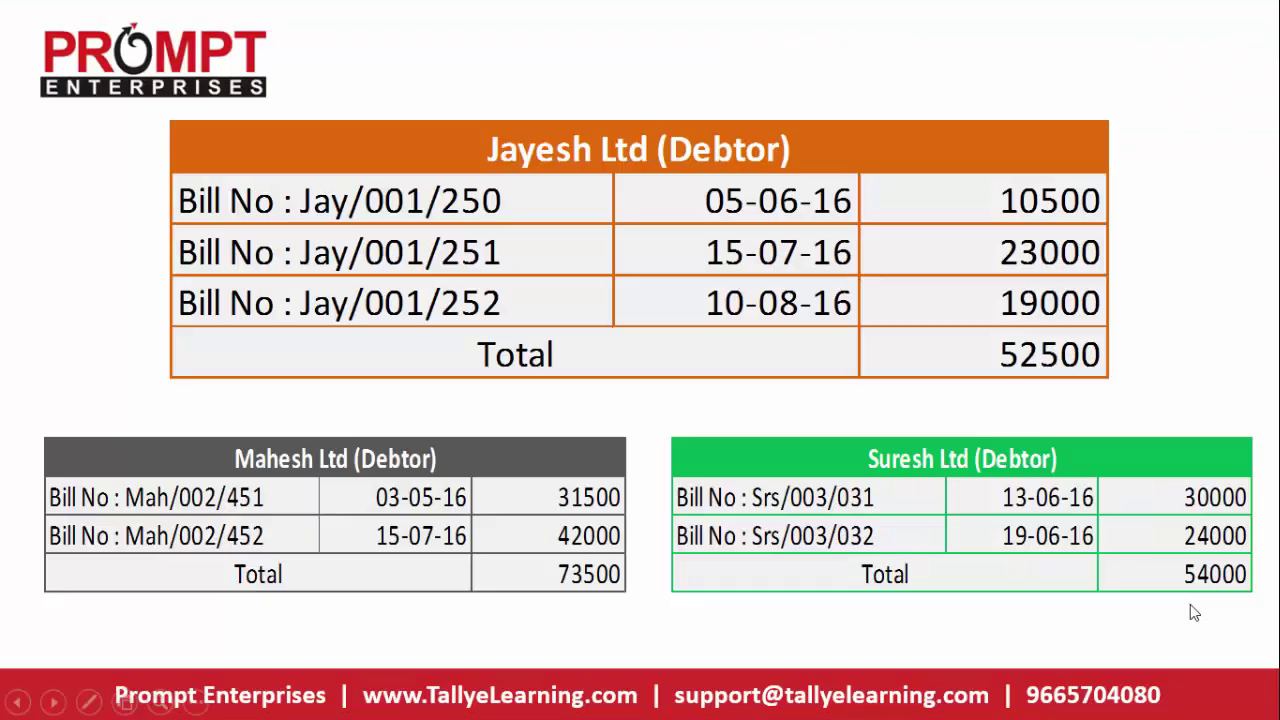
pyautogui.hotkey('alt', 'Tab')
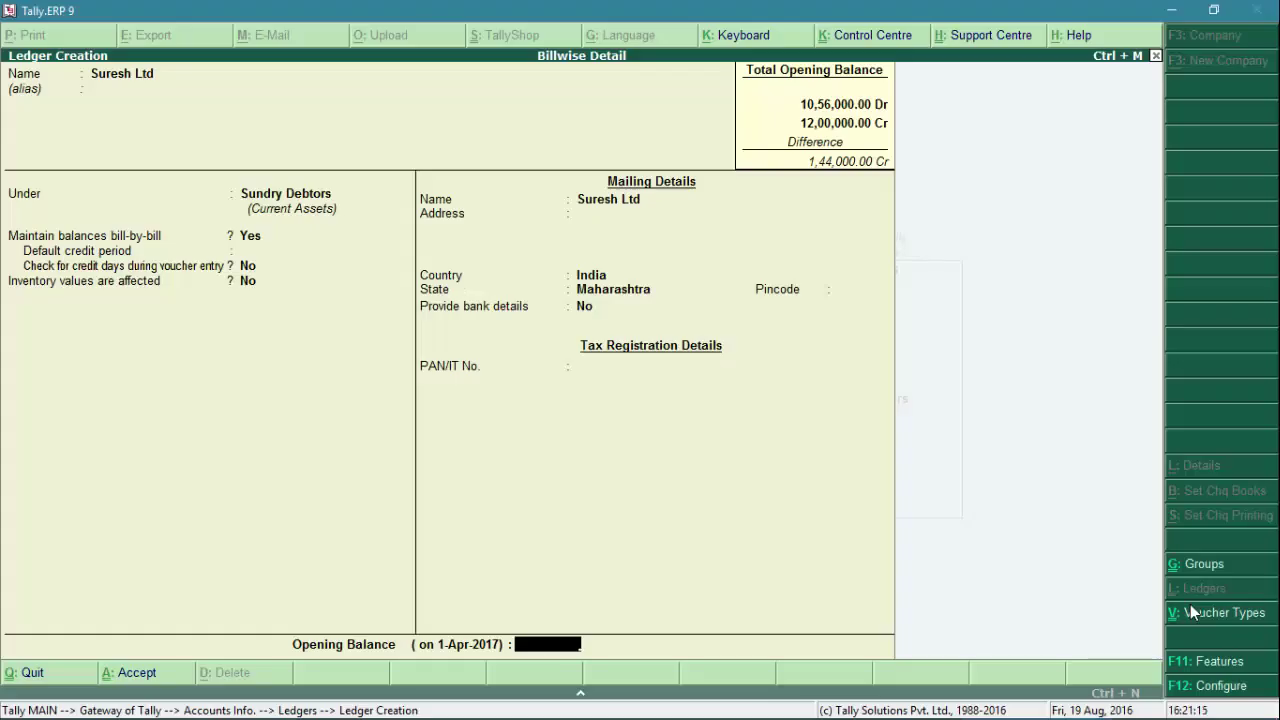
pyautogui.write('54000')
pyautogui.press('Return')
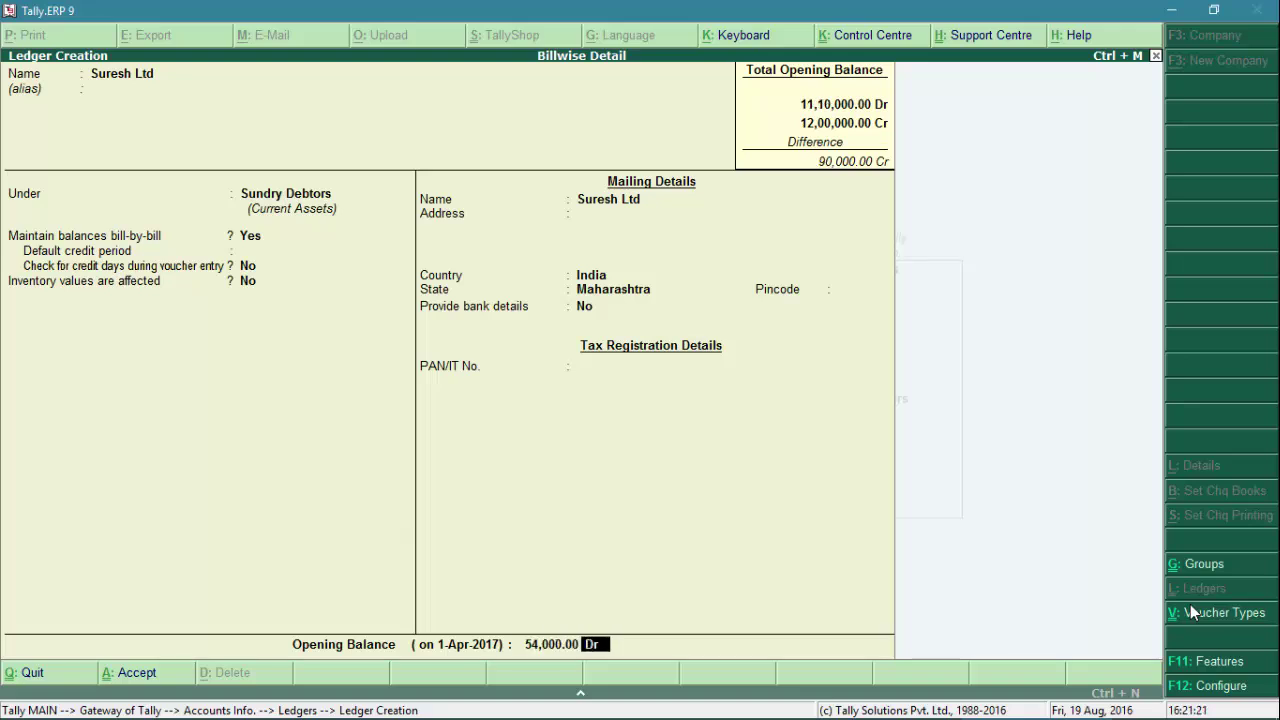
pyautogui.press('Return')
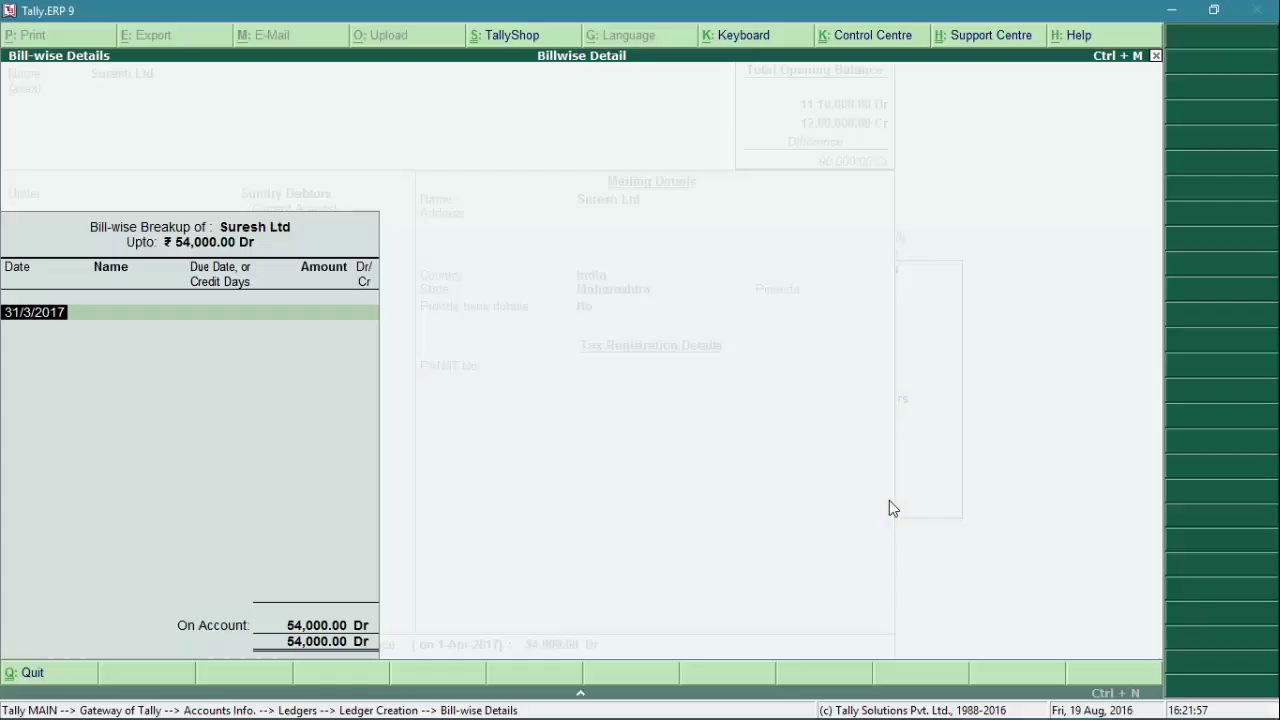
# Add Suresh Ltd's first opening bill, Srs/003/031, dated 13/6/2016 with 30 days' credit and amount 30,000 Dr
pyautogui.write('13/6')
pyautogui.press('Return')
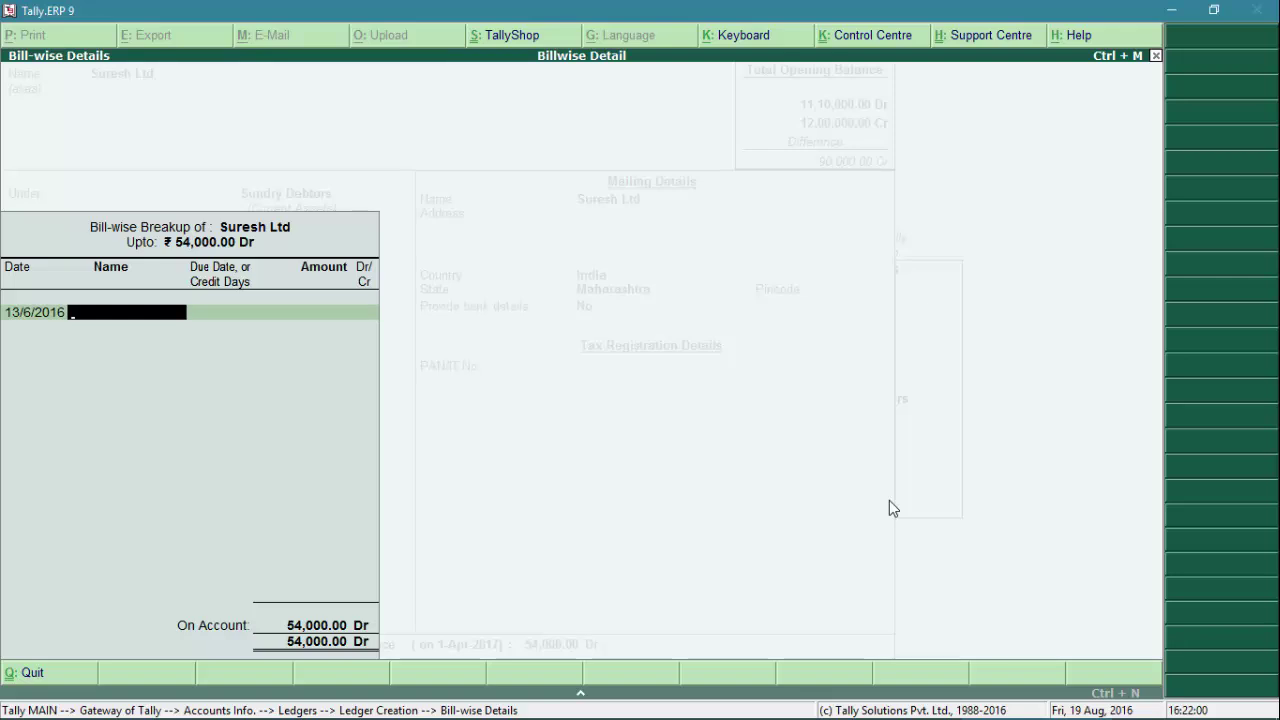
pyautogui.write('Srs/003/031')
pyautogui.press('Return')
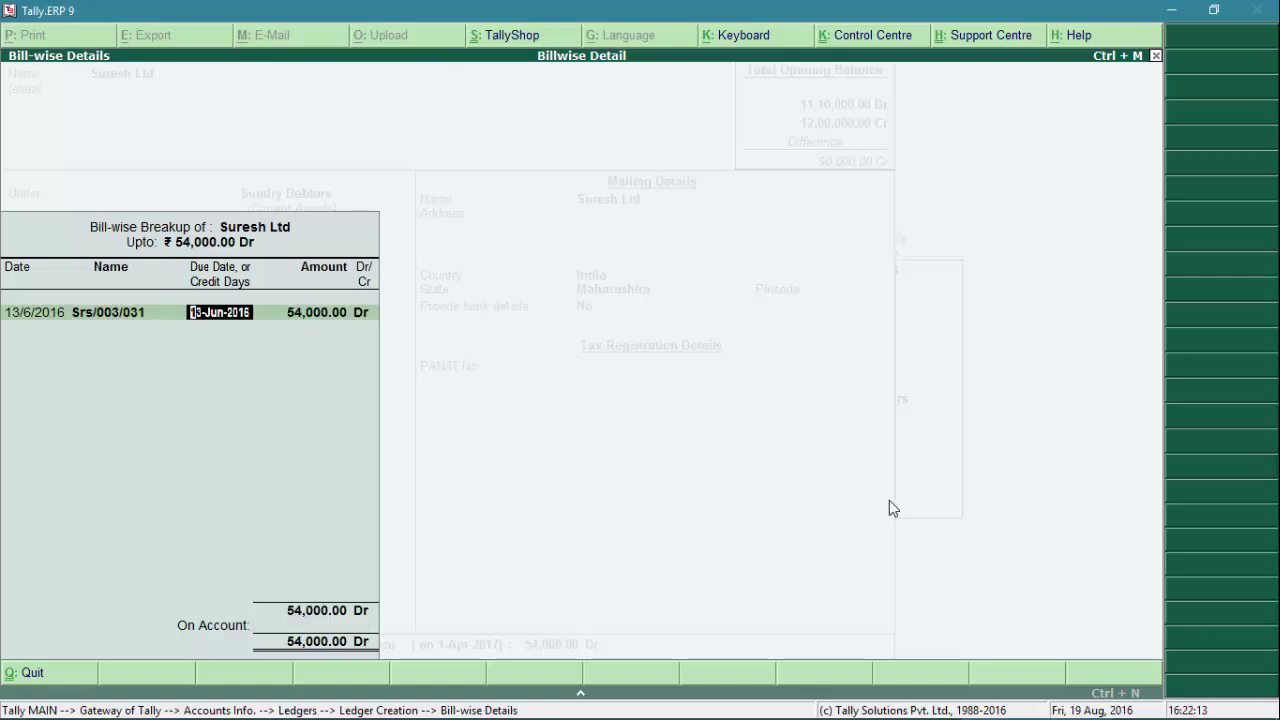
pyautogui.write('30')
pyautogui.press('Return')
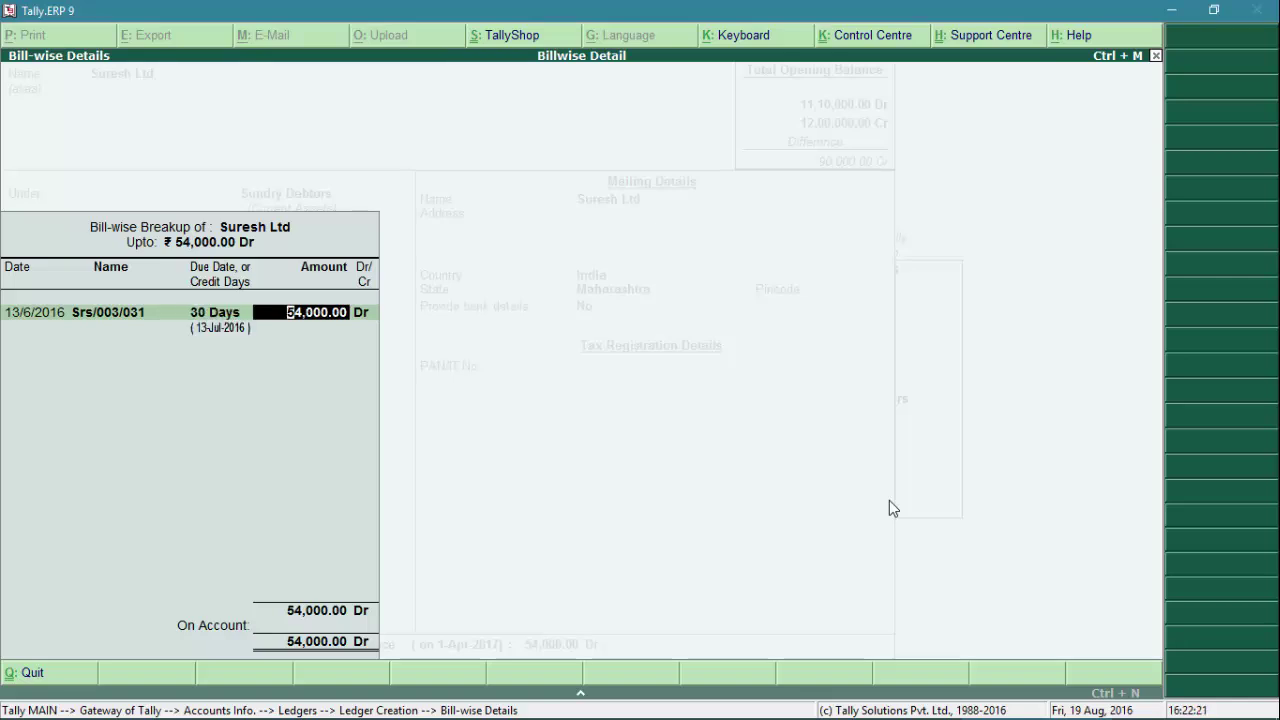
pyautogui.write('30000')
pyautogui.press('Return')
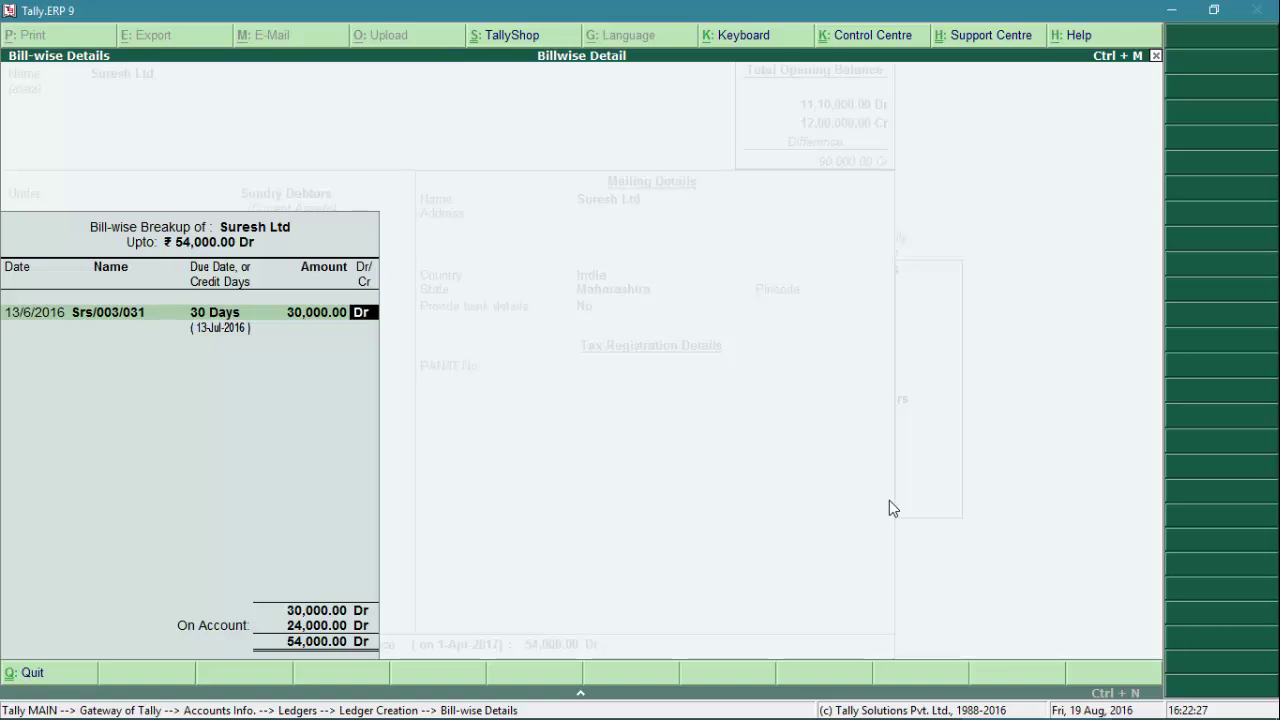
pyautogui.press('Return')
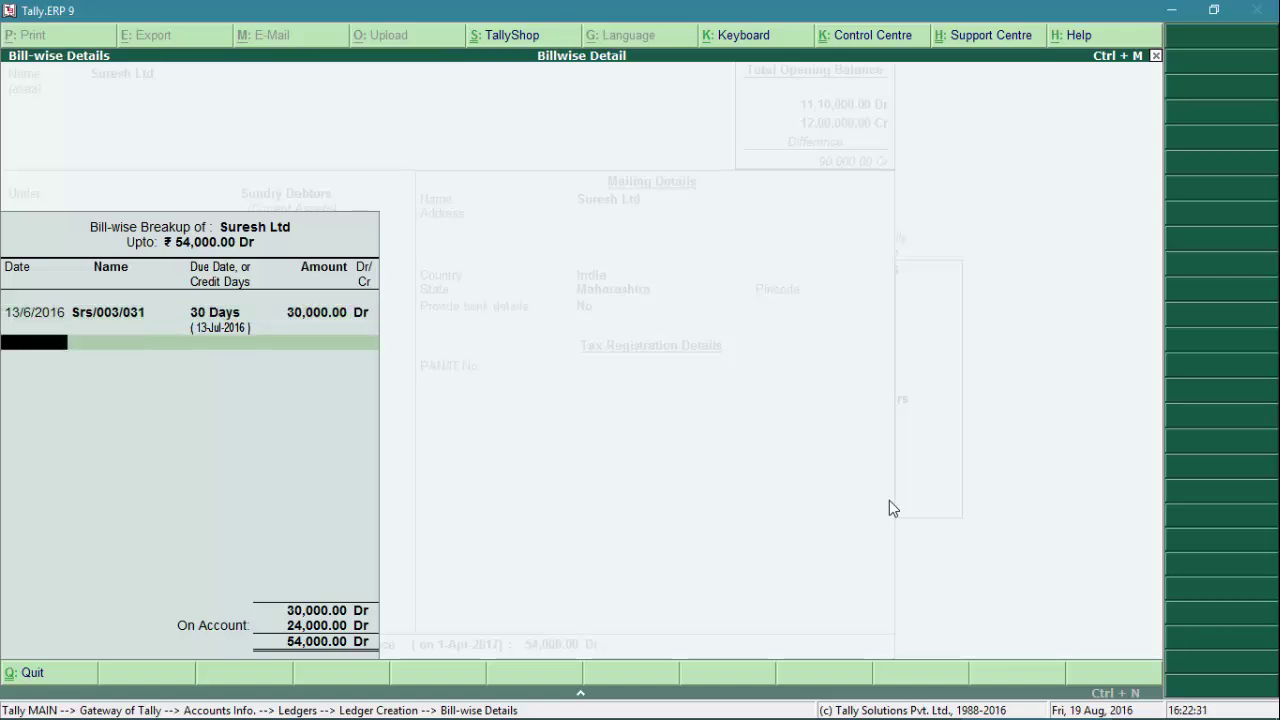
# Add Suresh Ltd's second opening bill, Srs/003/032, dated 19/6/2016 with 30 days' credit and amount 24,000 Dr
pyautogui.hotkey('alt', 'Tab')
pyautogui.write('19/6')
pyautogui.press('Return')
pyautogui.write('Srs/')
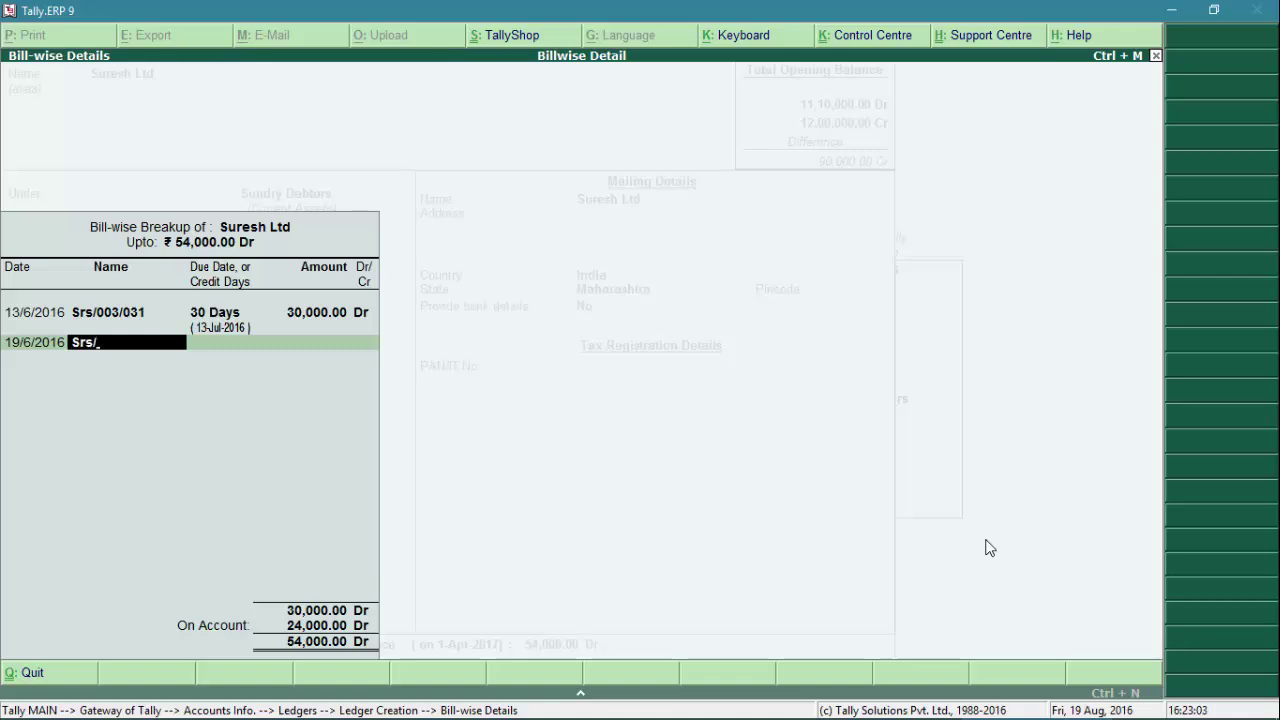
pyautogui.write('003/032')
pyautogui.press('Return')
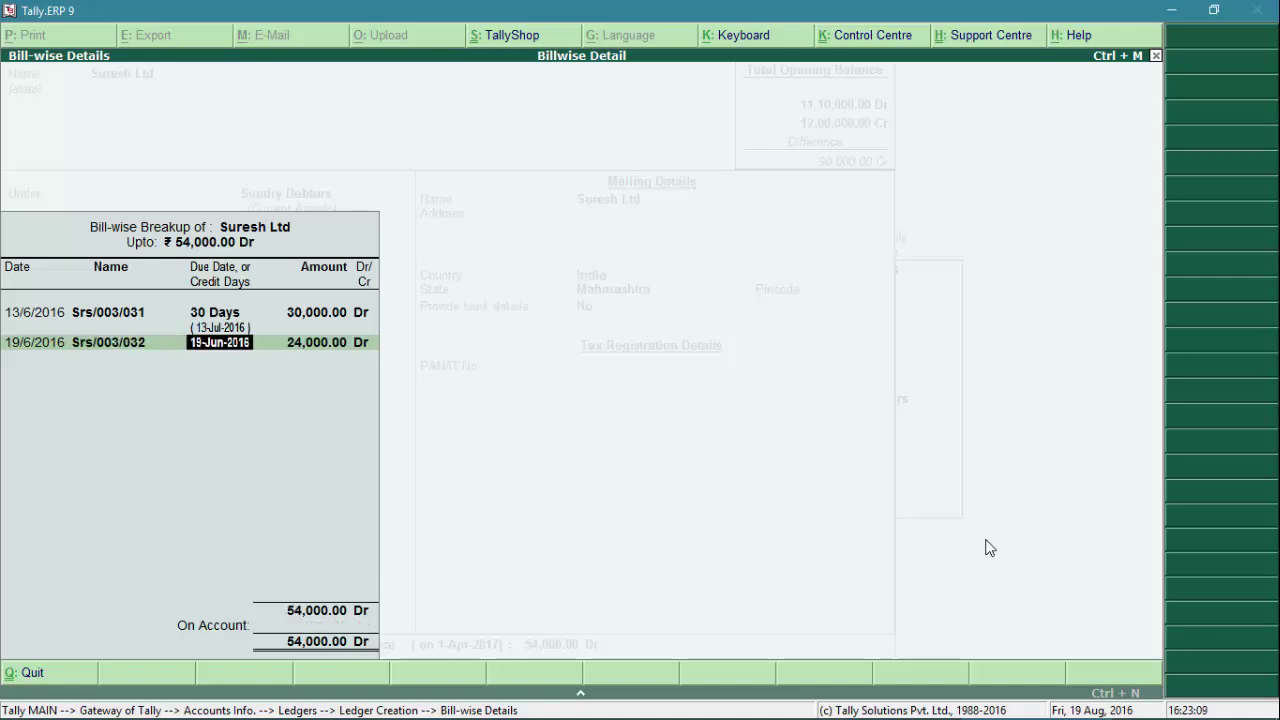
pyautogui.write('30')
pyautogui.press('Return')
pyautogui.press('Return')
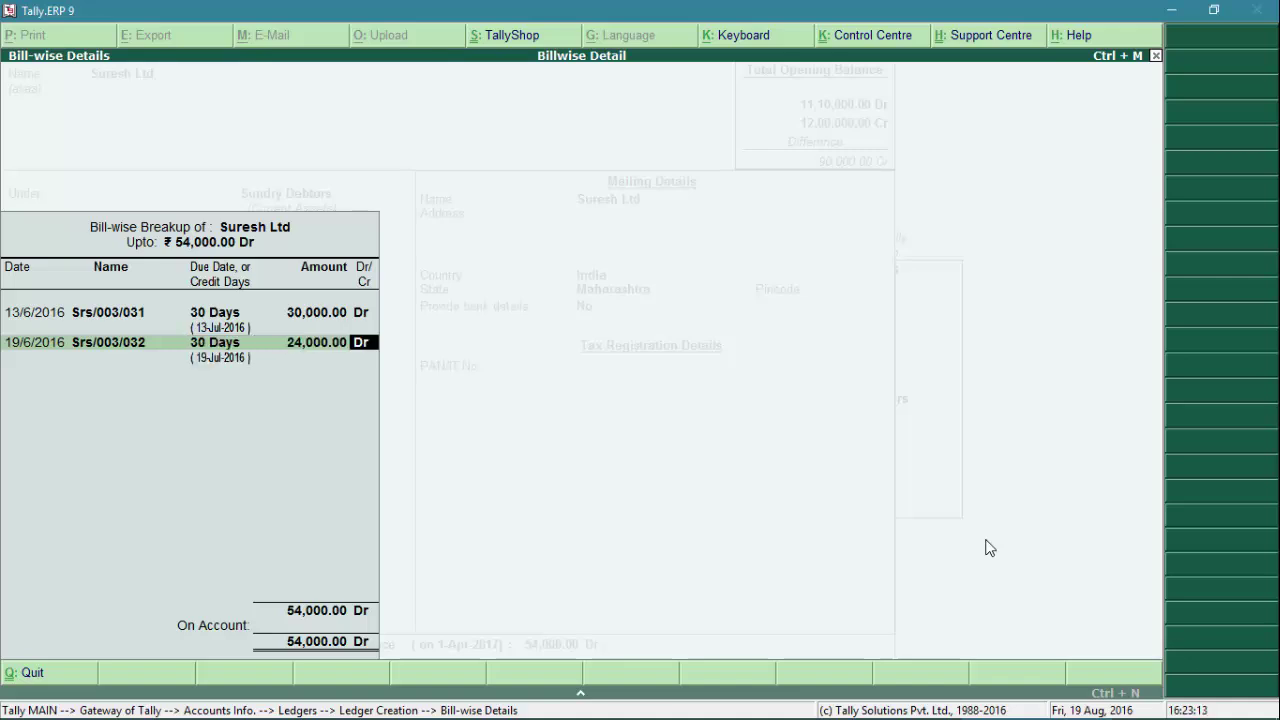
pyautogui.press('Return')
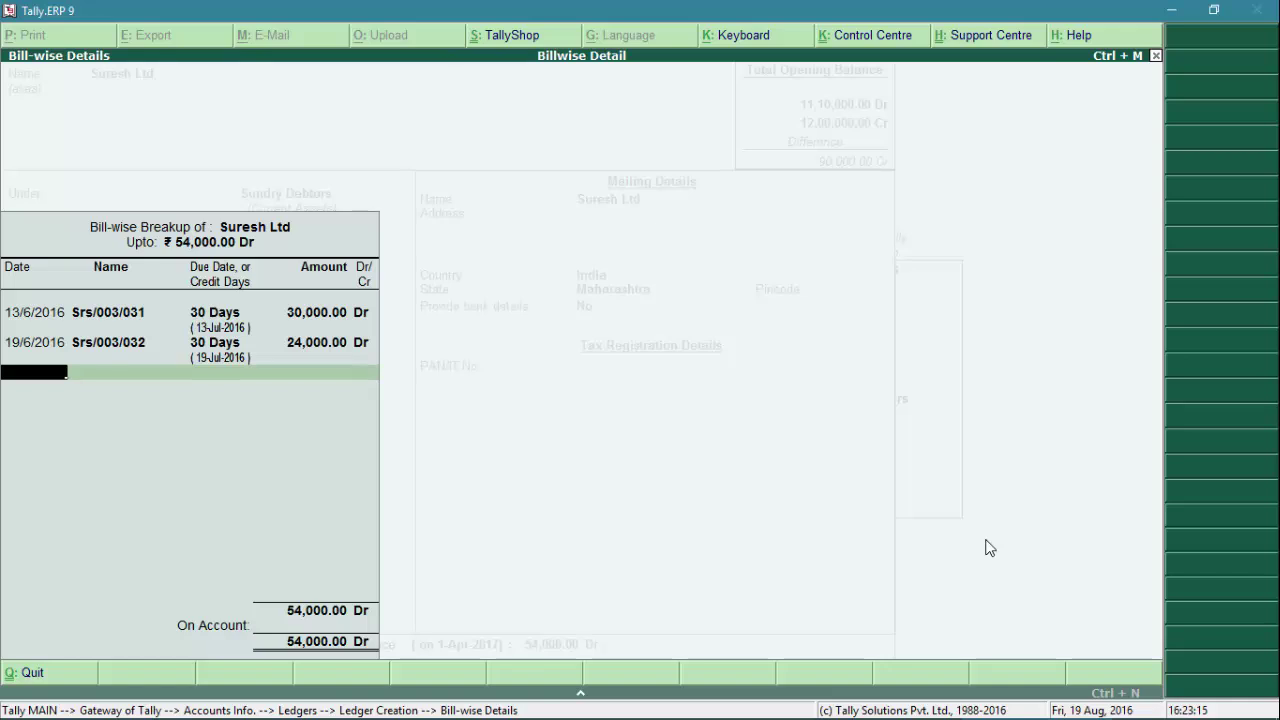
# Save the Suresh Ltd ledger with its two opening bills, leave the blank new ledger unsaved and return to the Gateway of Tally
pyautogui.press('Return')
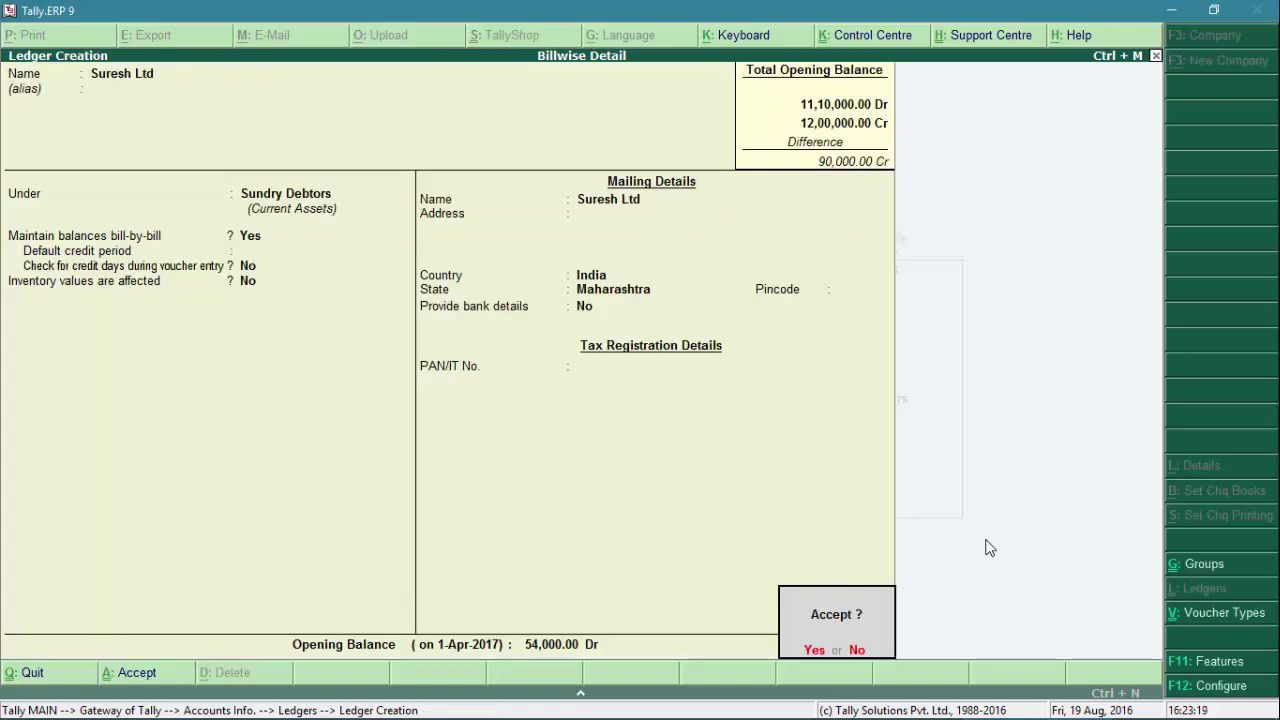
pyautogui.press('Return')
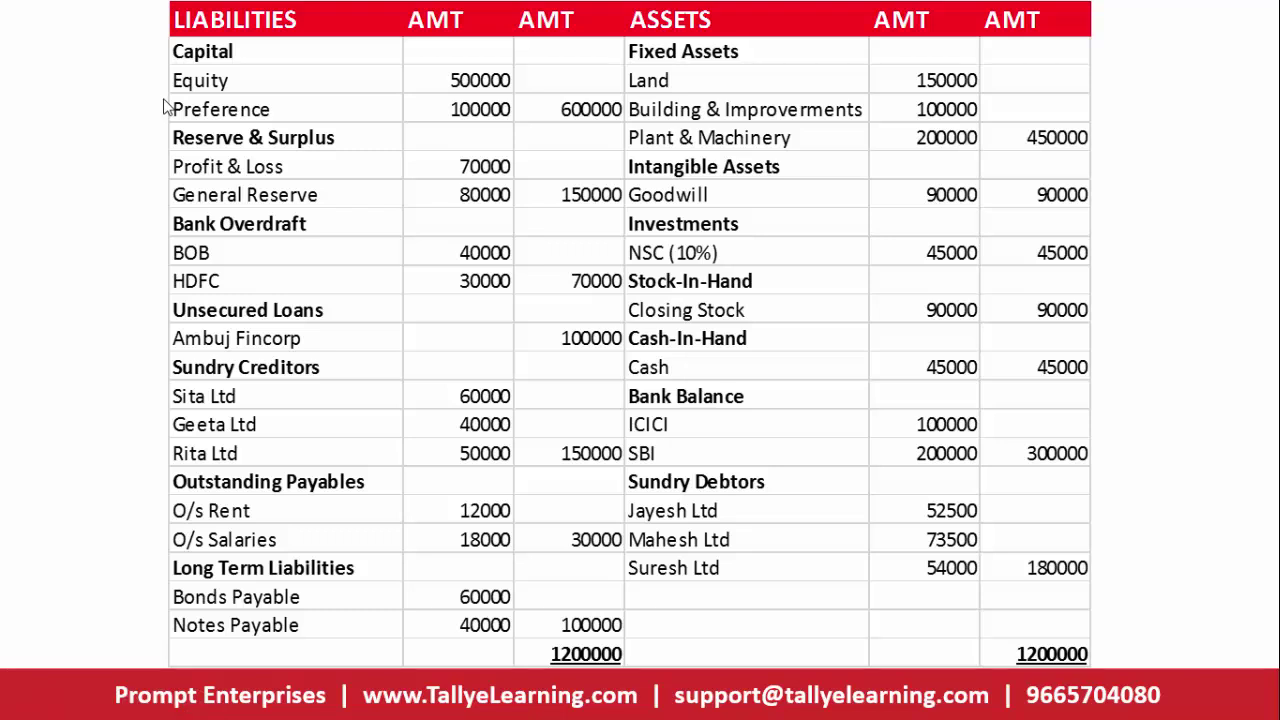
pyautogui.hotkey('alt', 'Tab')
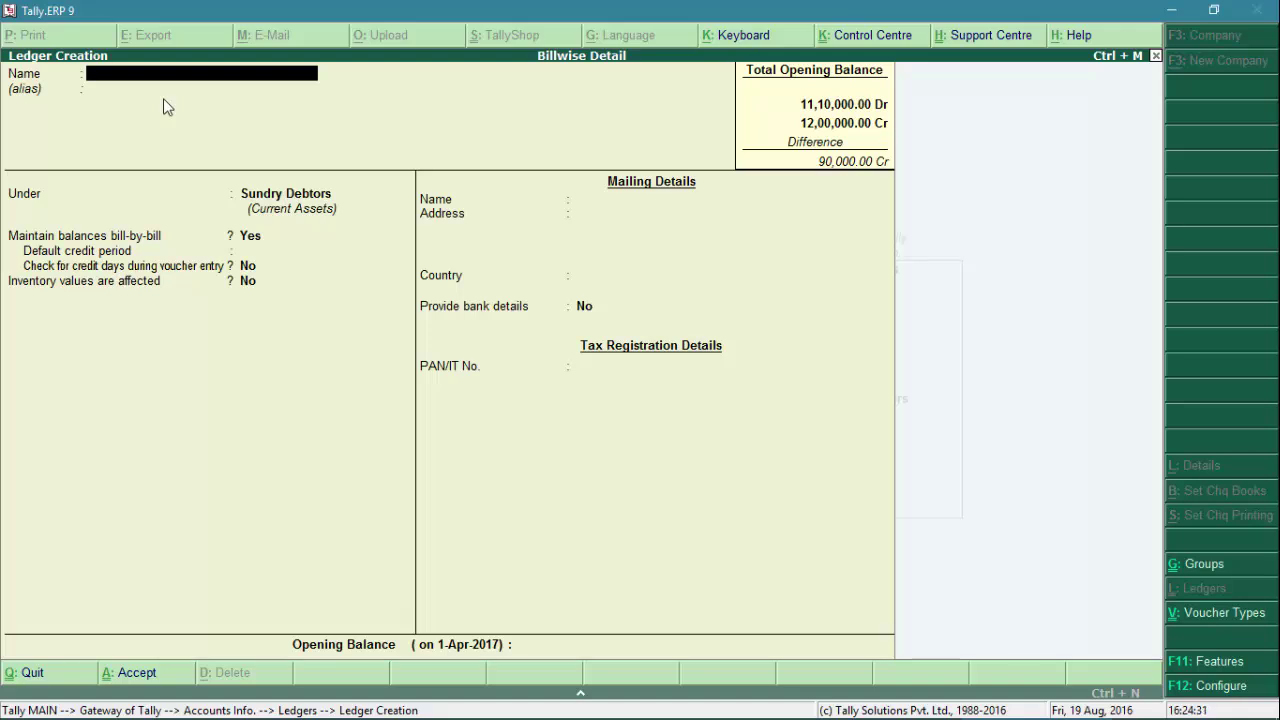
pyautogui.press('Escape')
pyautogui.press('y')
pyautogui.press('Escape')
pyautogui.press('Escape')
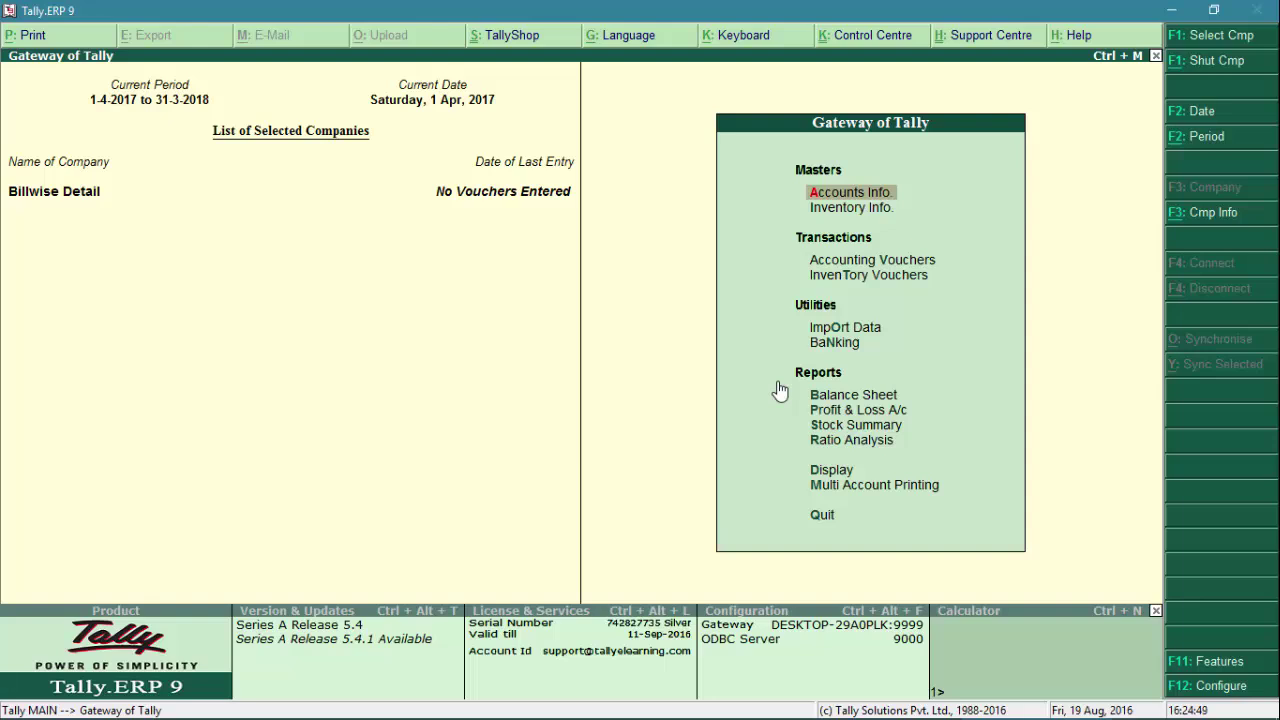
# Open the Billwise Detail company's Balance Sheet and expand it to the detailed view to examine the ledger groups on both sides
pyautogui.press('Down')
pyautogui.press('Down')
pyautogui.press('Down')
pyautogui.press('Down')
pyautogui.press('Down')
pyautogui.press('Down')
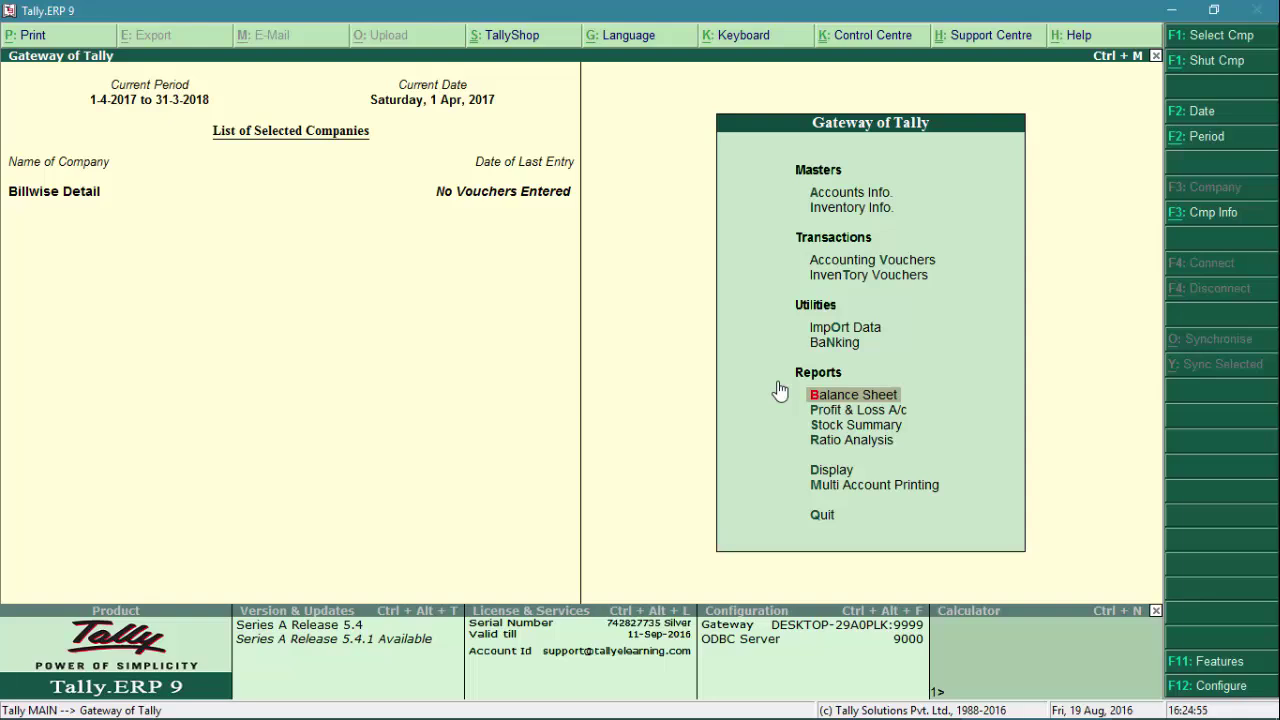
pyautogui.press('Return')
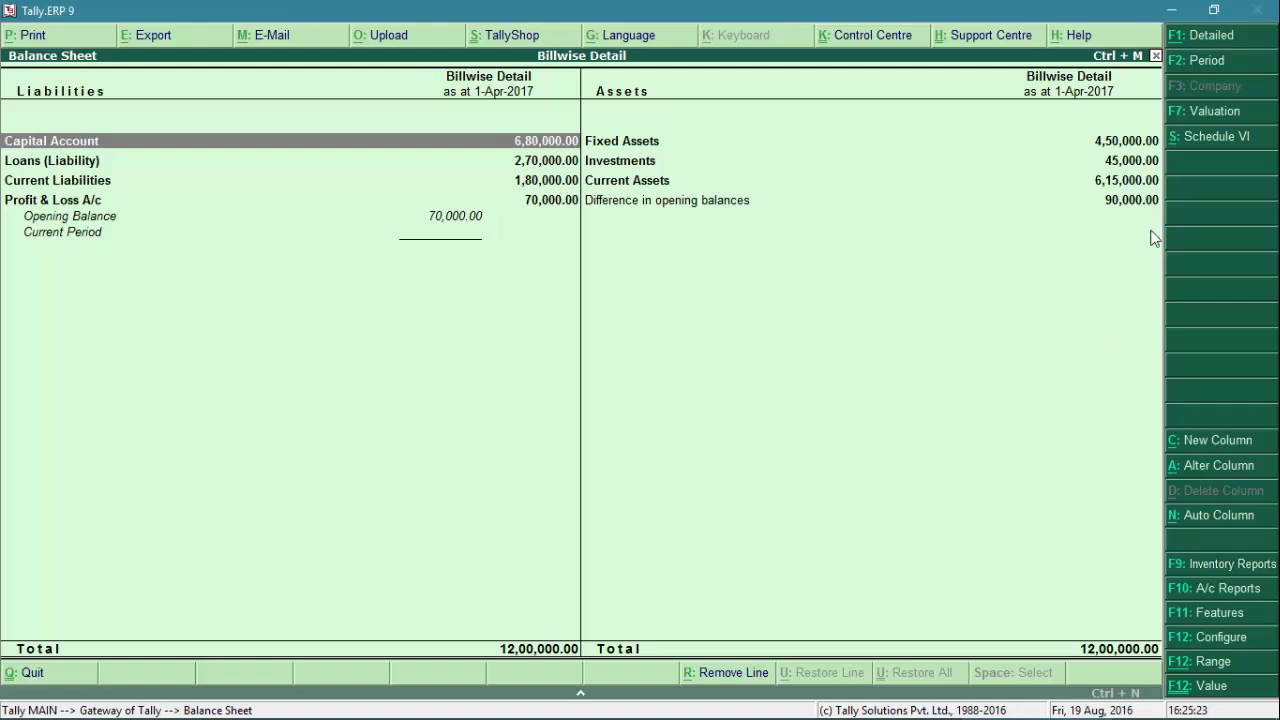
pyautogui.hotkey('alt', 'F1')
pyautogui.hotkey('alt', 'F1')
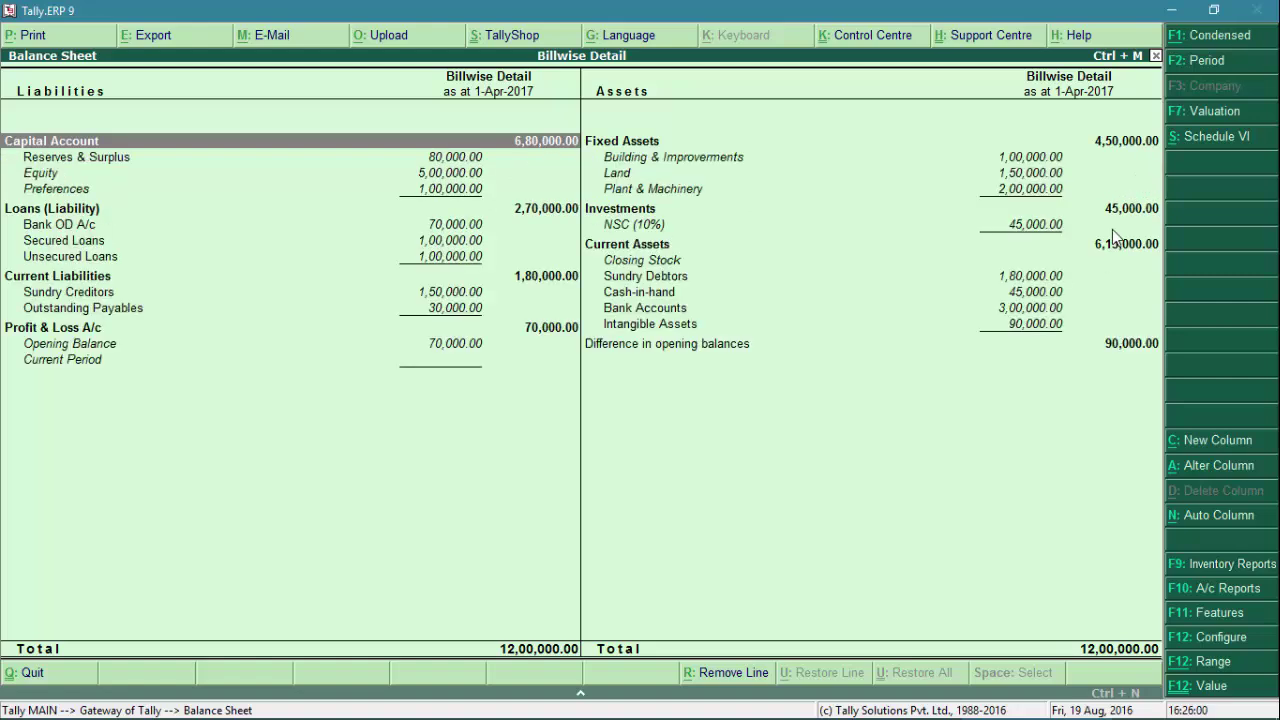